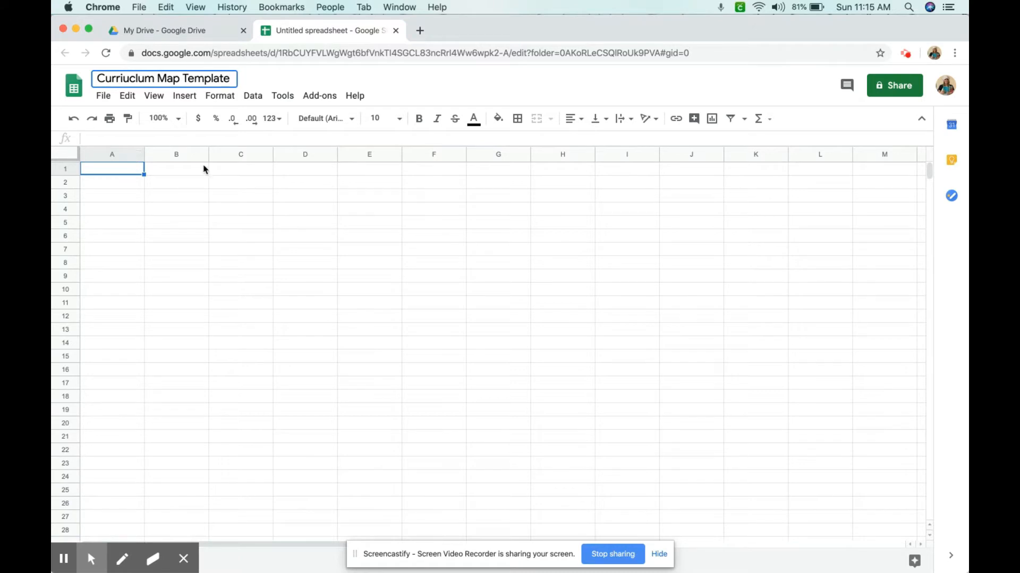
Select the grid from A1 across columns A–Z and insert columns to the right, extending the sheet to column AZ
click(221, 178)
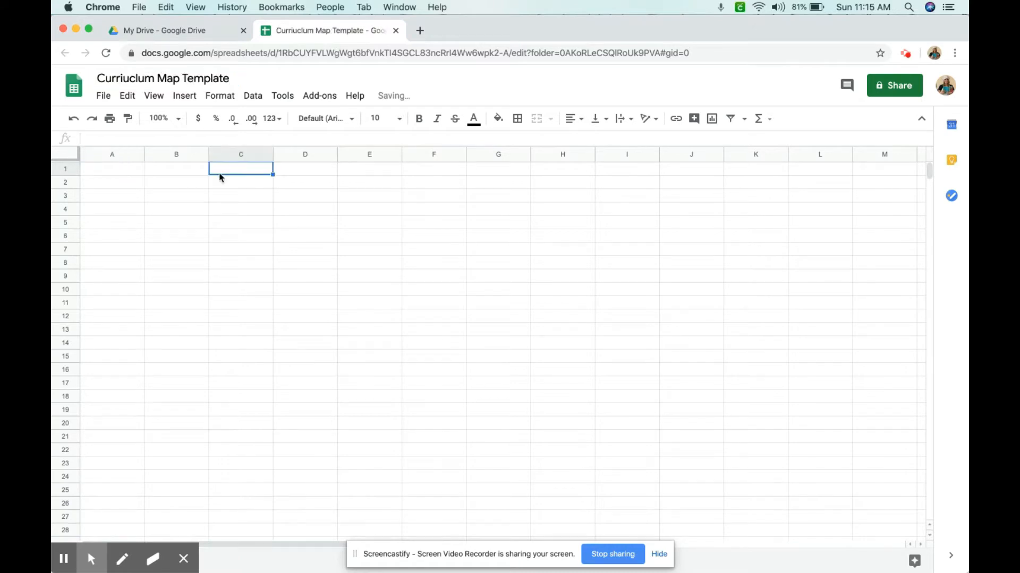
click(115, 174)
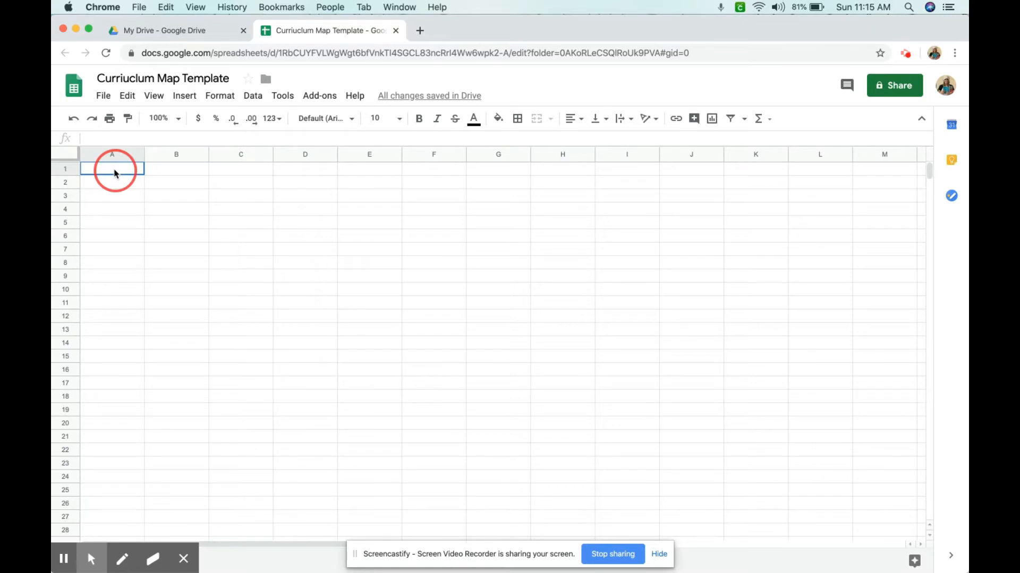
drag(115, 173, 953, 552)
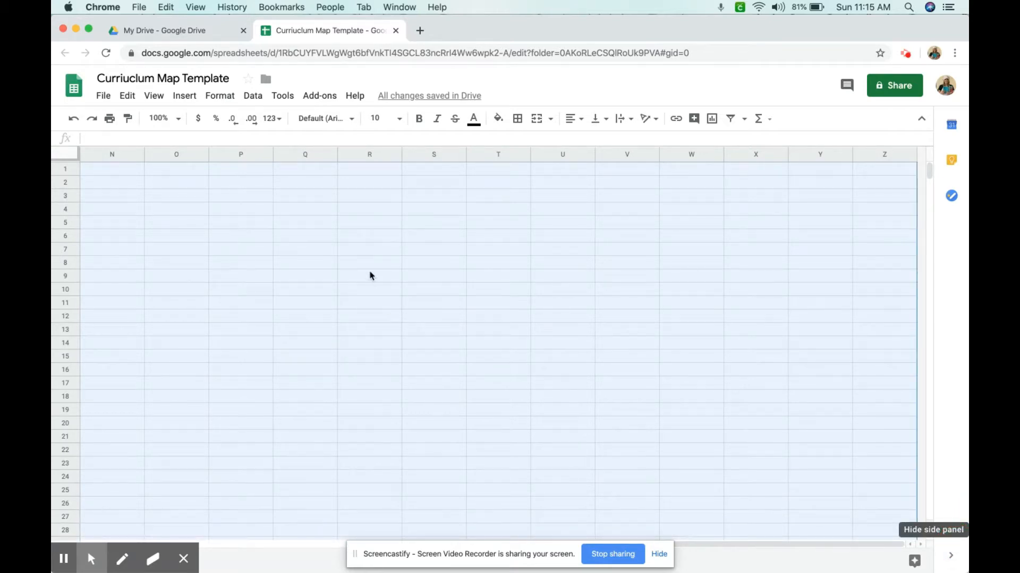
click(185, 96)
click(247, 190)
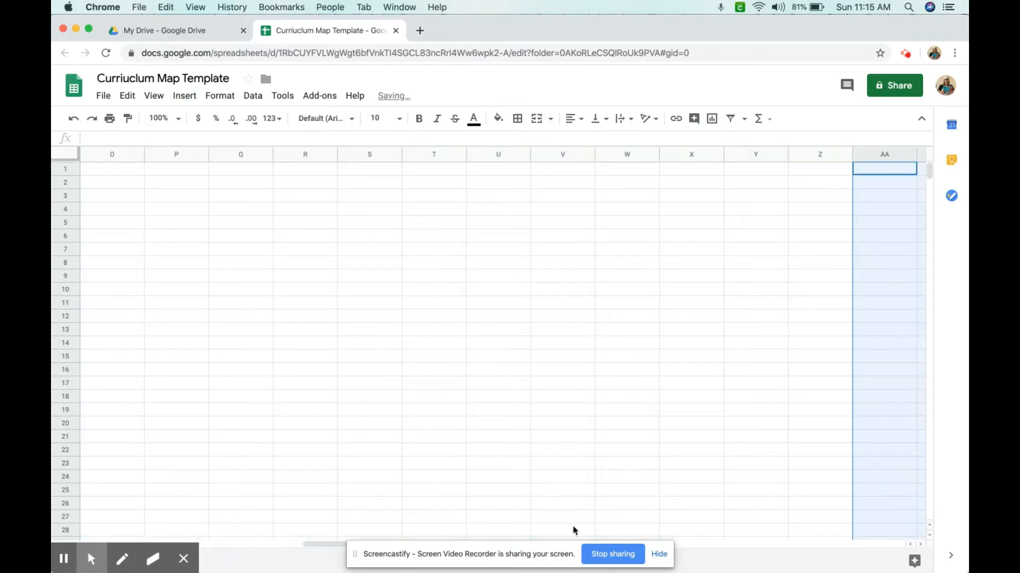
drag(313, 542, 774, 552)
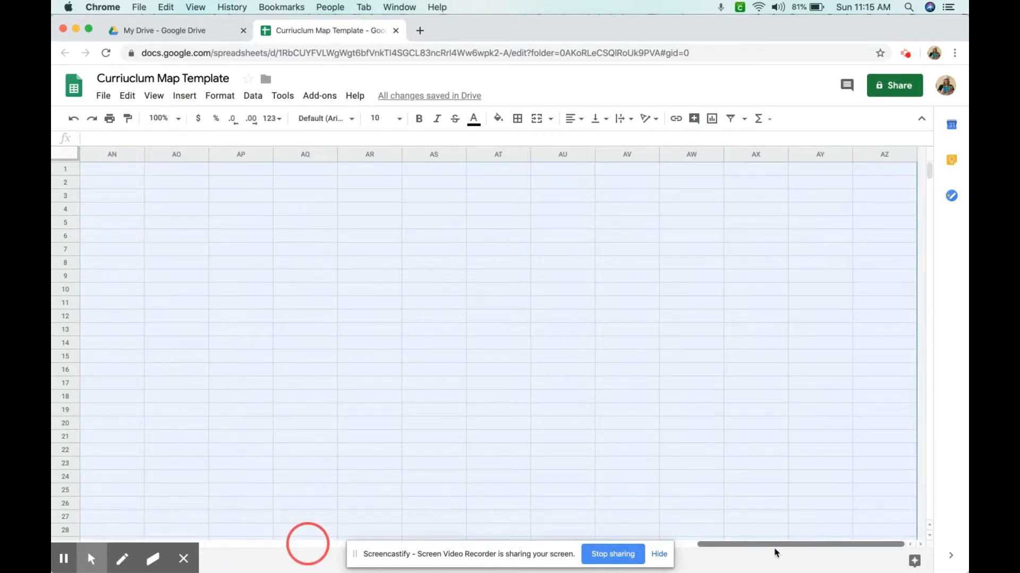
drag(774, 553, 54, 411)
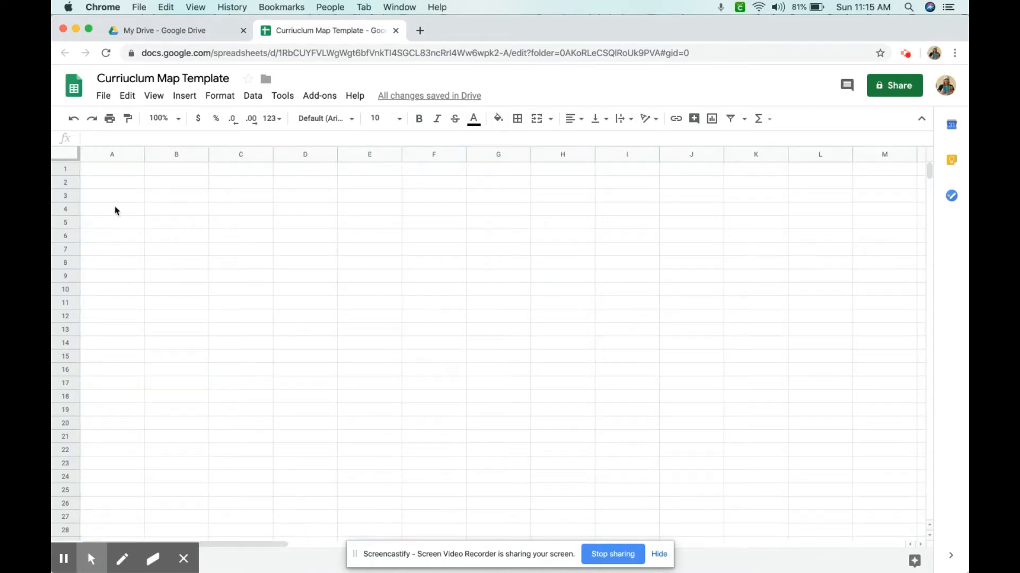
mouse_move(168, 171)
mouse_down()
mouse_move(685, 432)
mouse_move(924, 483)
mouse_move(967, 531)
mouse_move(794, 503)
mouse_move(708, 505)
mouse_move(763, 531)
mouse_move(863, 544)
mouse_up()
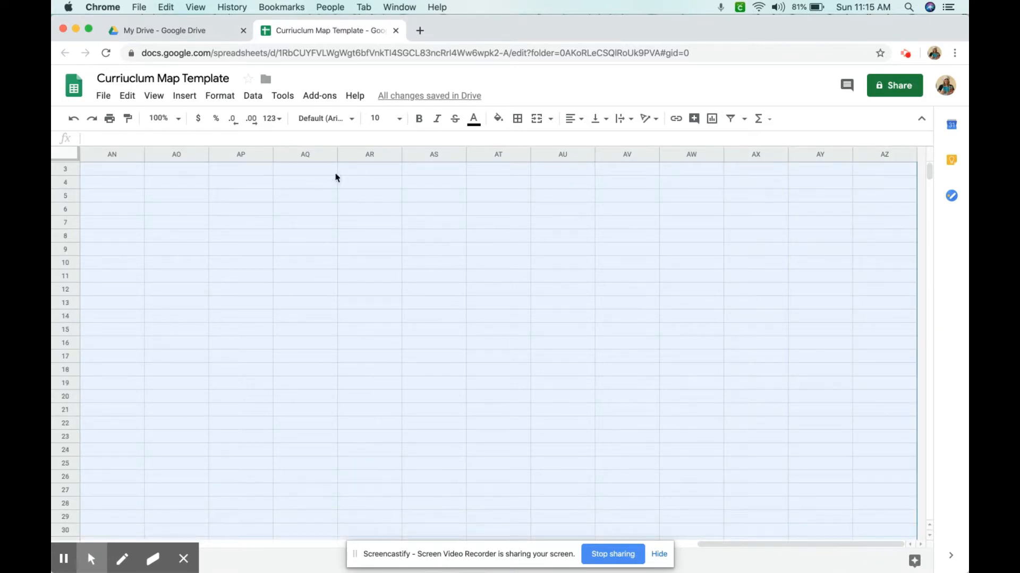
click(227, 98)
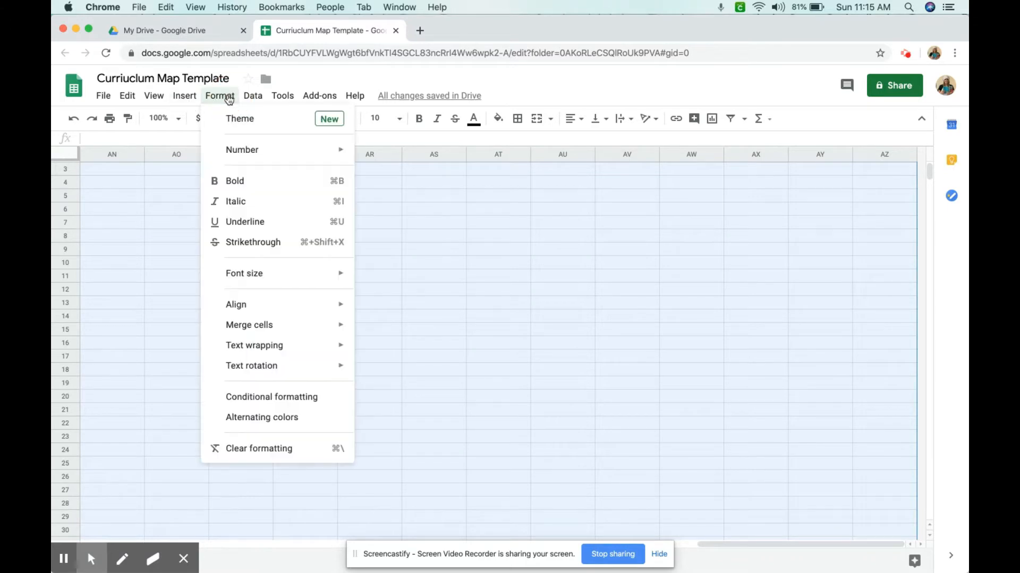
mouse_move(186, 104)
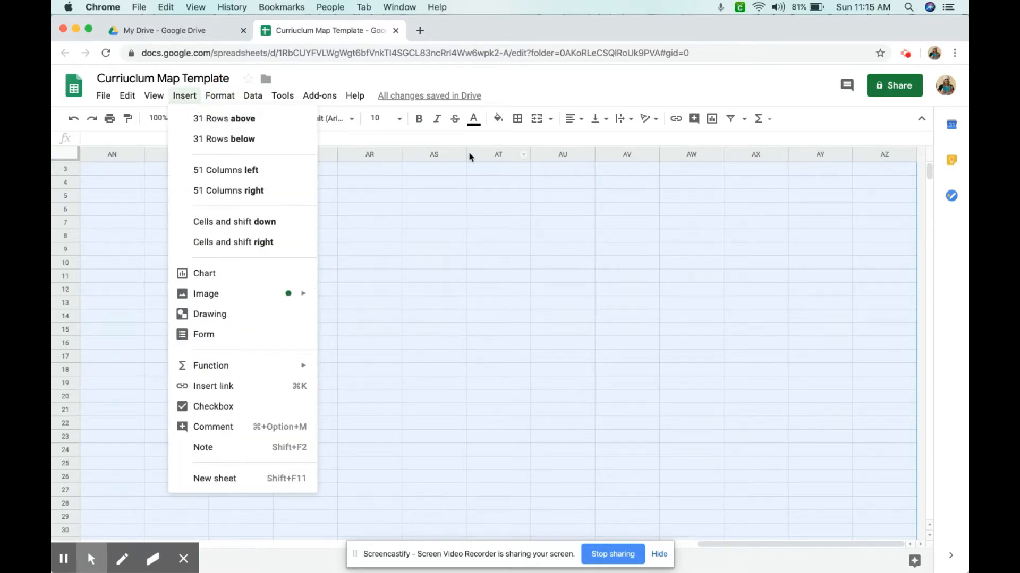
click(537, 415)
drag(734, 547, 72, 494)
Resize columns B through AZ to a width of 25
drag(168, 155, 889, 150)
right_click(884, 154)
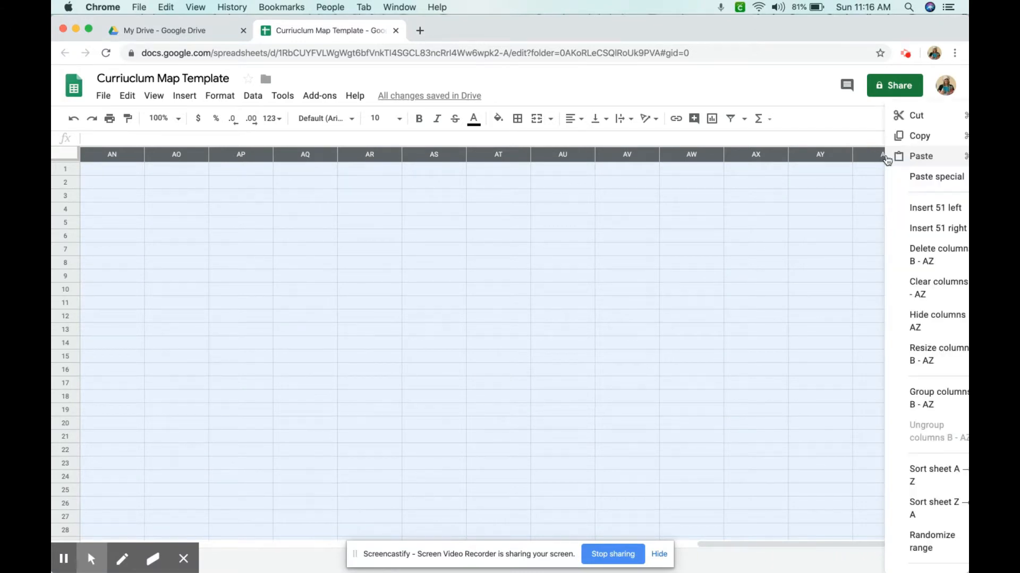
click(922, 355)
text(25)
click(523, 379)
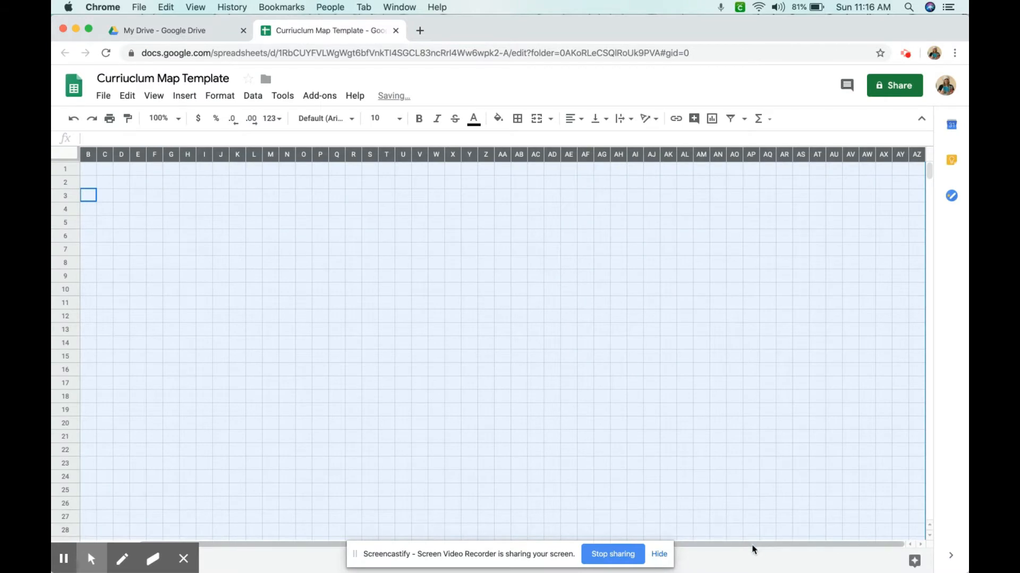
Select the entire sheet and apply borders to all cells
click(285, 545)
click(203, 331)
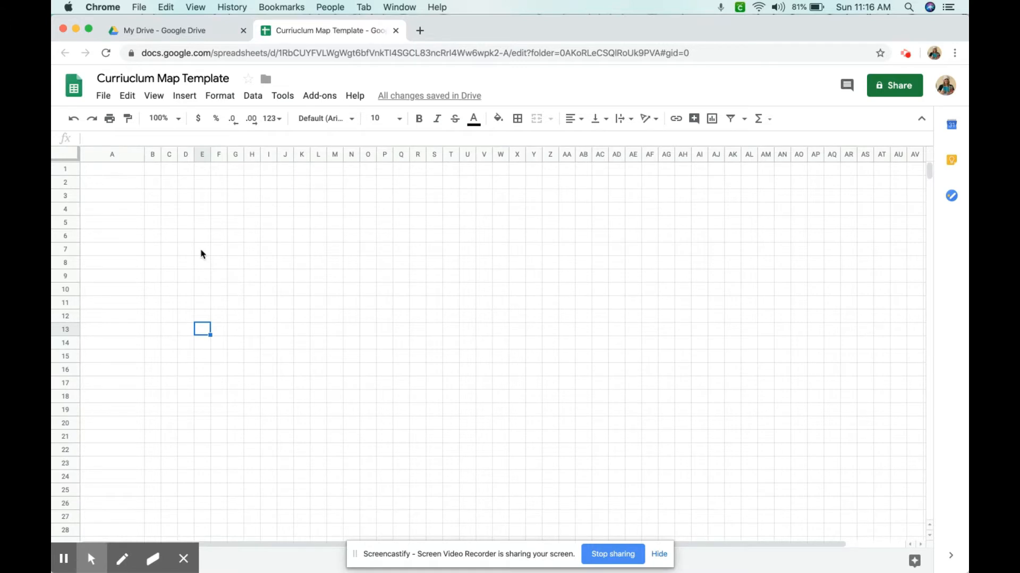
mouse_move(114, 168)
mouse_down()
mouse_move(507, 368)
mouse_move(914, 529)
mouse_up()
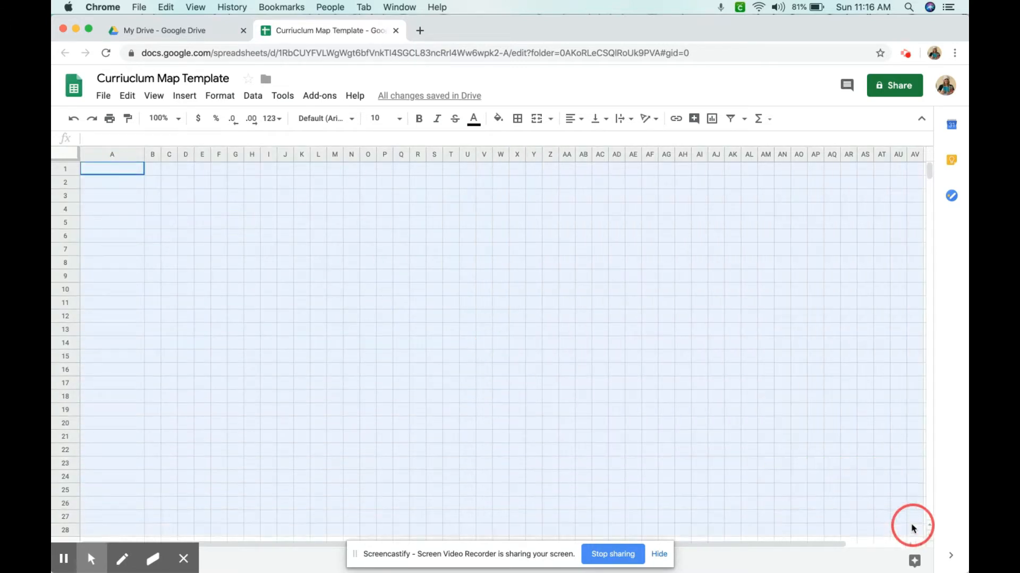
drag(912, 528, 916, 479)
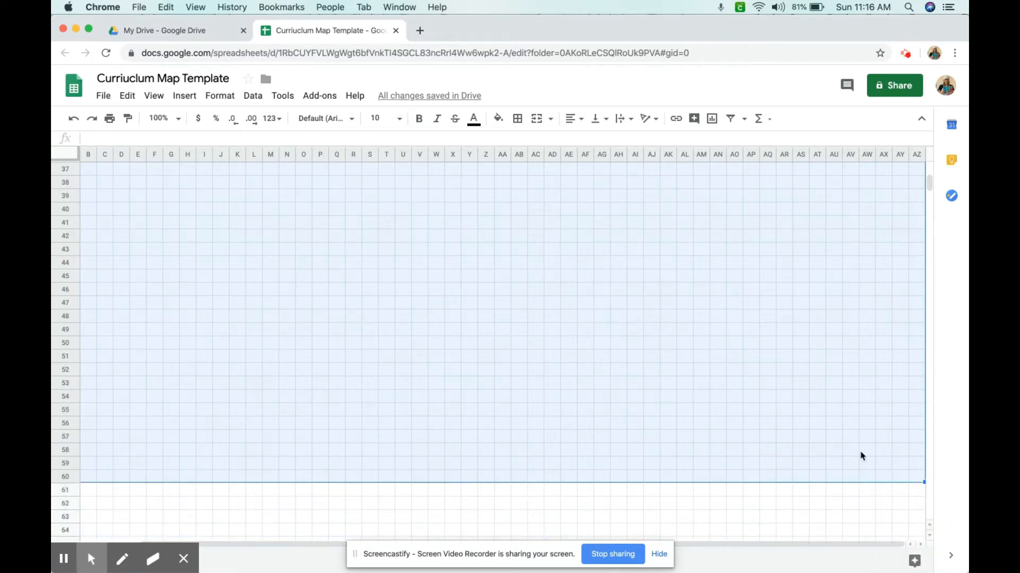
scroll(644, 412, down, 6)
key(super+a)
scroll(646, 403, up, 18)
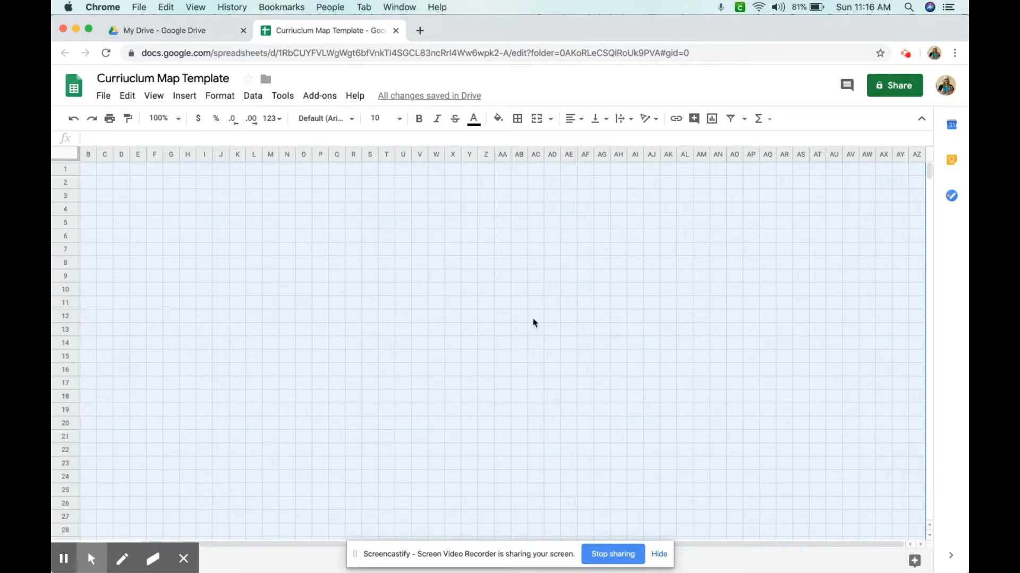
click(517, 118)
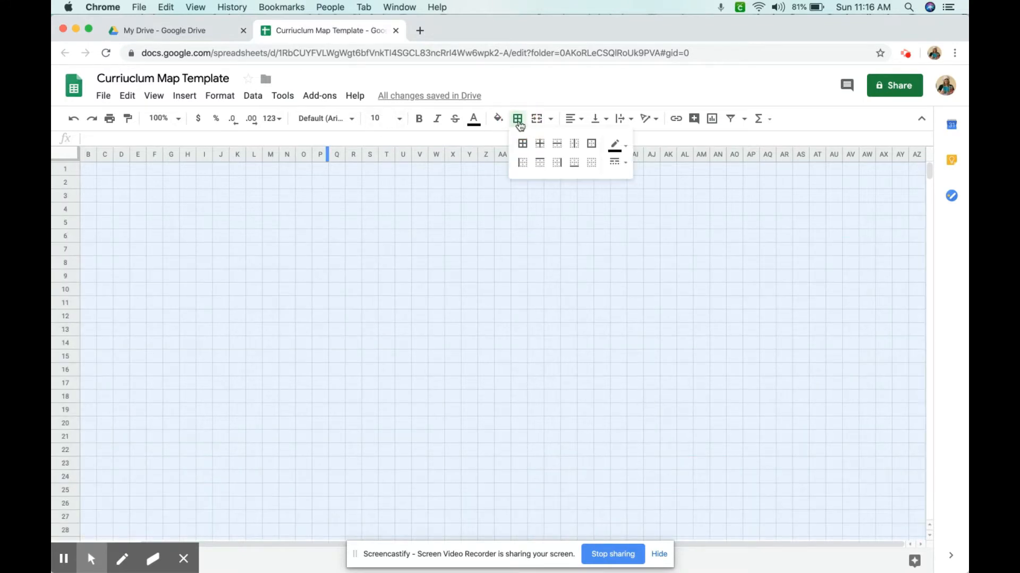
click(523, 144)
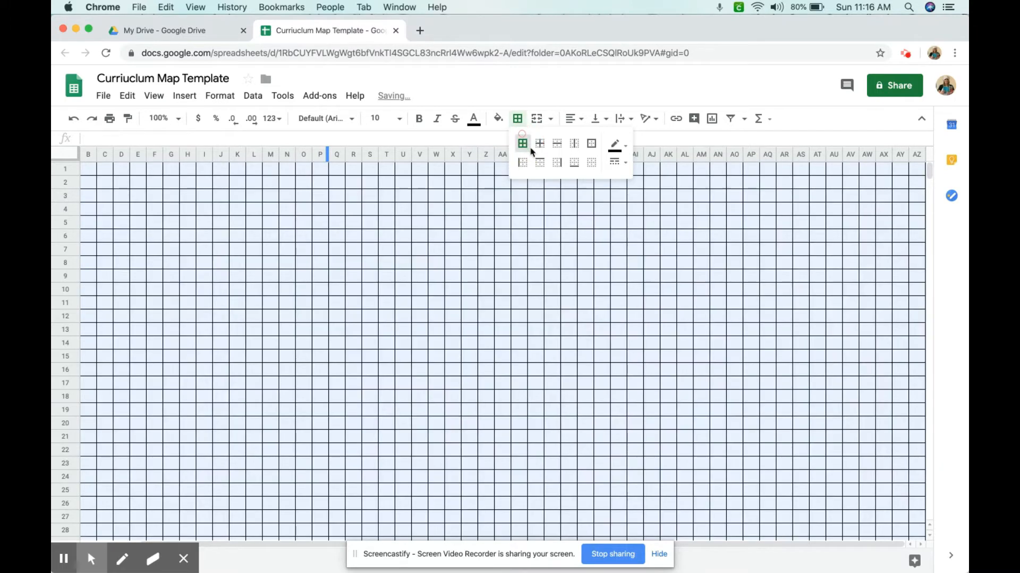
Switch the border style to a thicker line and reapply it to all cells
click(626, 153)
click(625, 153)
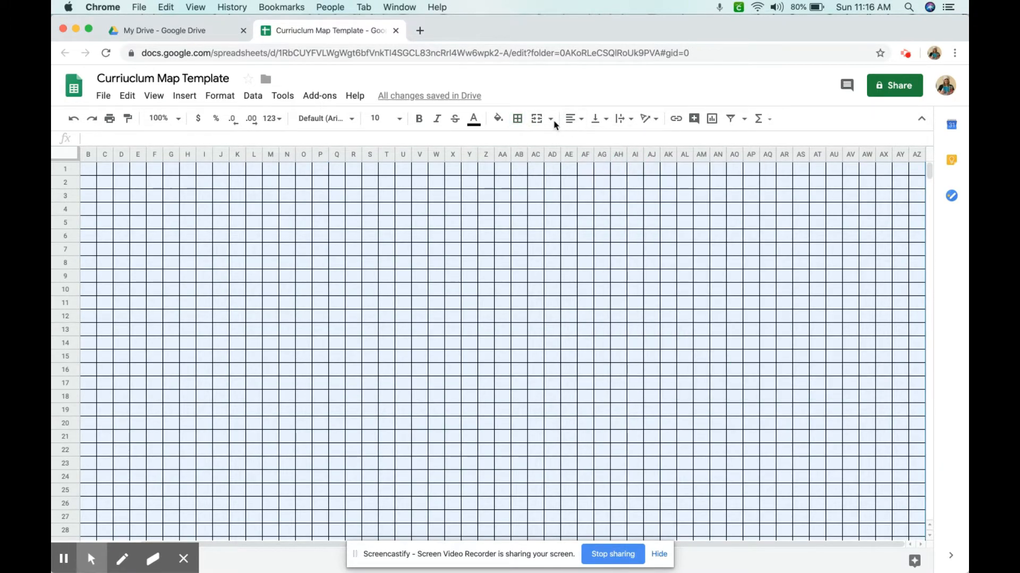
click(518, 118)
click(627, 164)
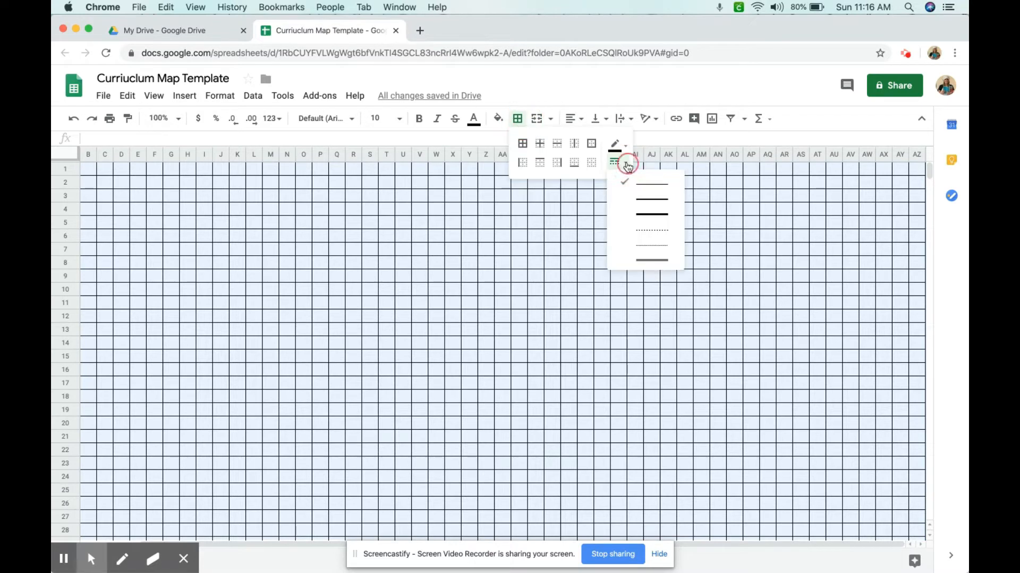
click(643, 217)
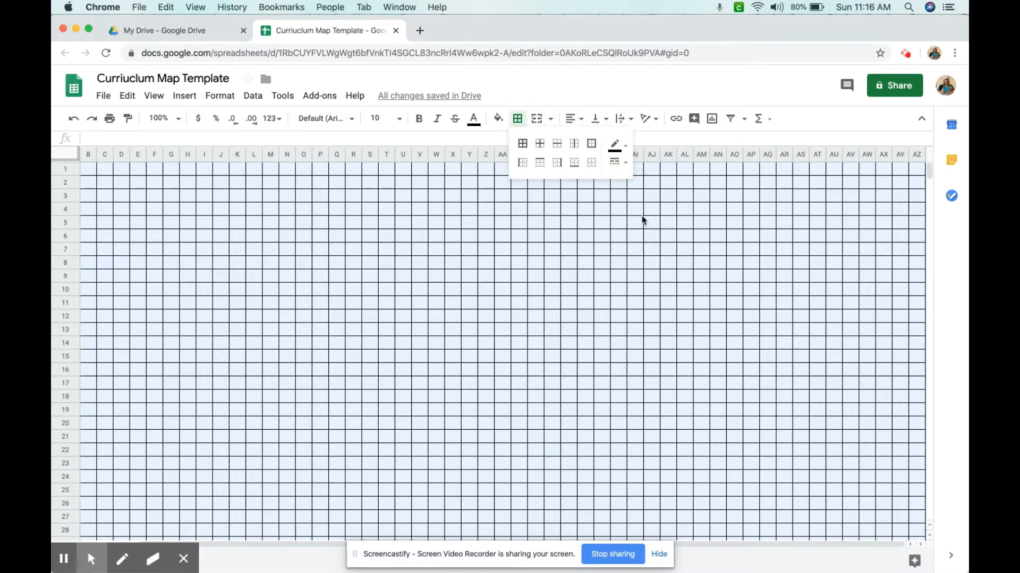
click(522, 144)
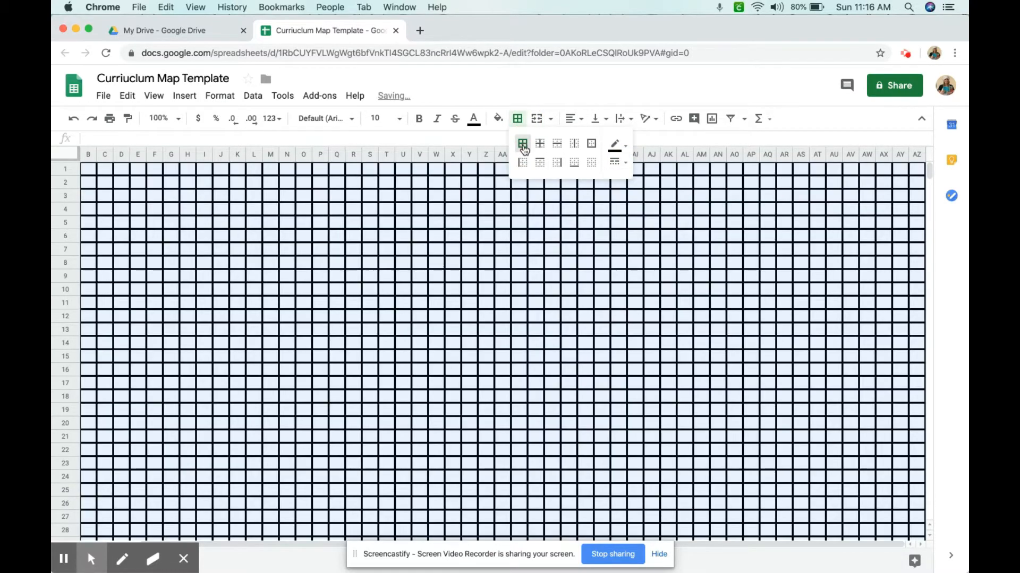
click(633, 318)
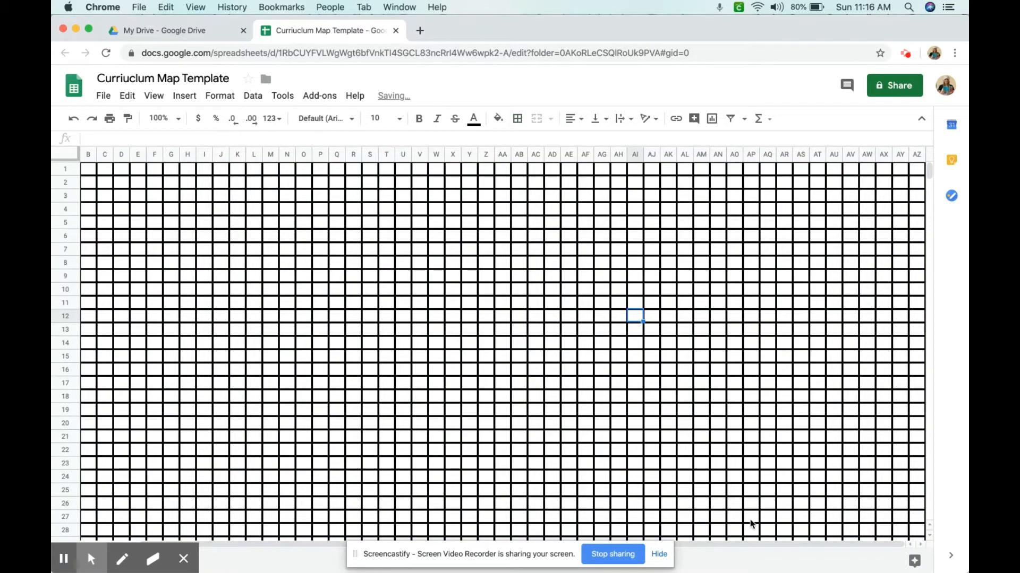
Merge cells B1 through F1 and enter the heading Week 1
drag(746, 544, 419, 502)
scroll(350, 428, down, 7)
scroll(356, 407, down, 1)
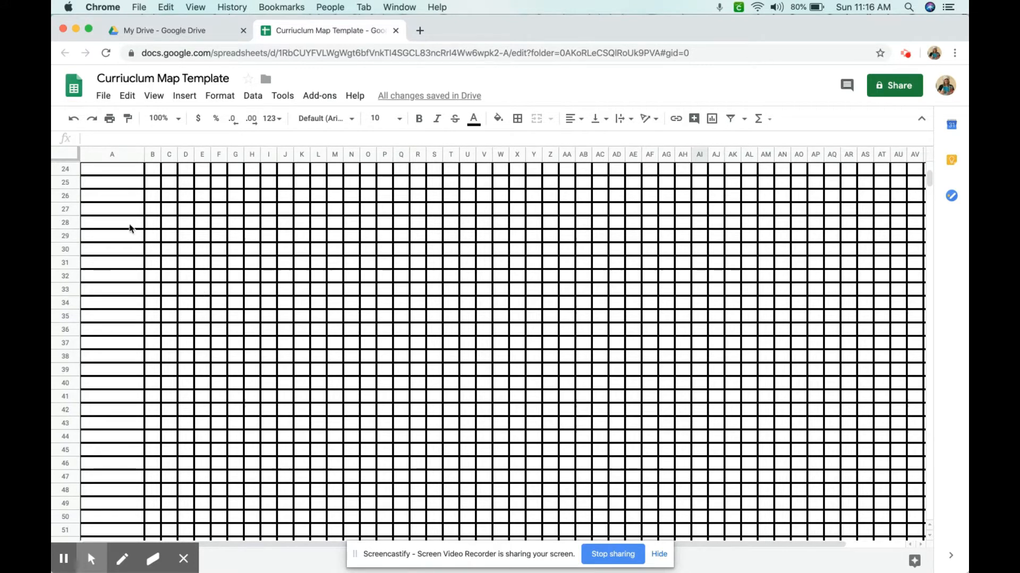
scroll(108, 196, up, 8)
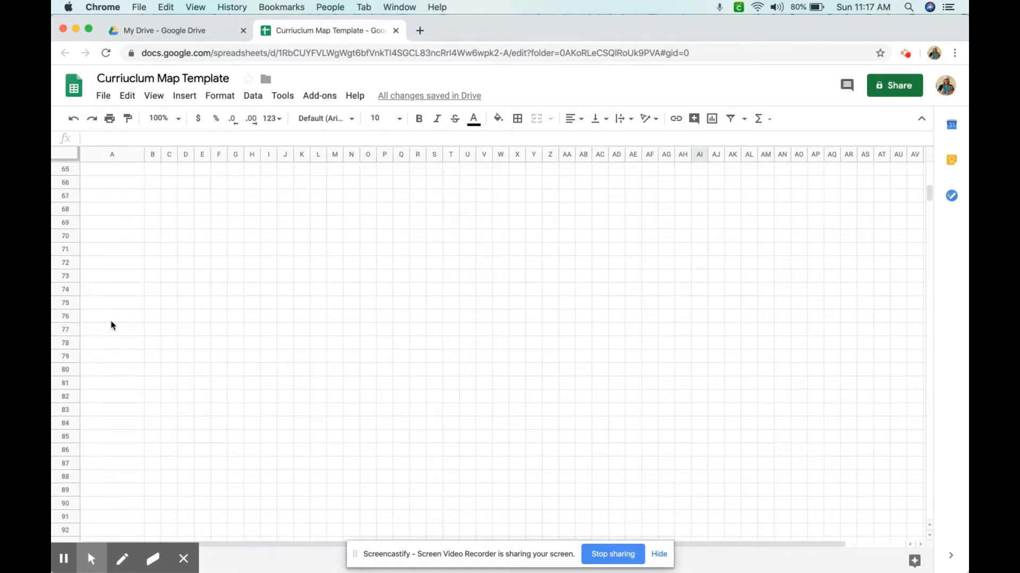
click(159, 171)
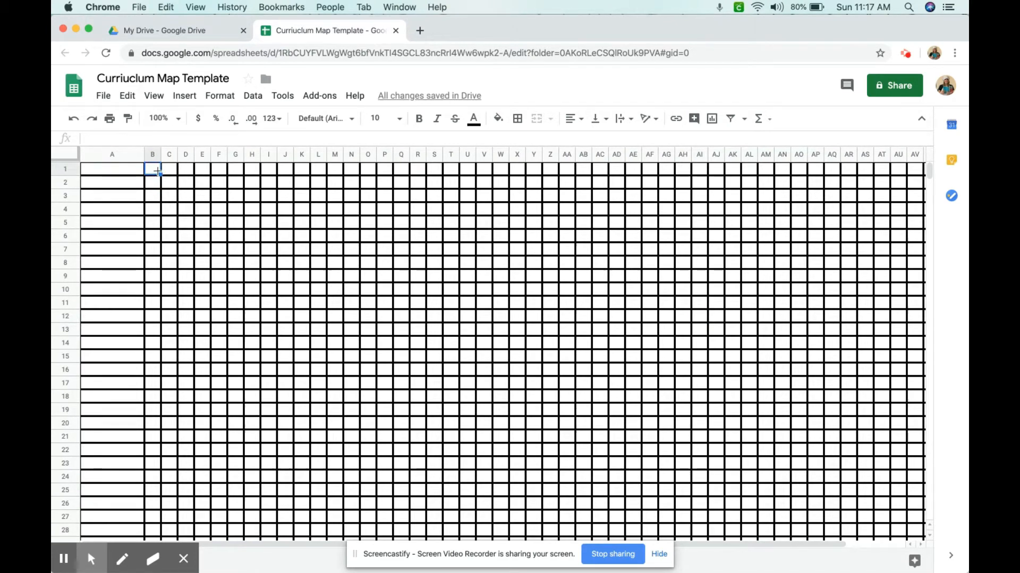
drag(158, 172, 217, 175)
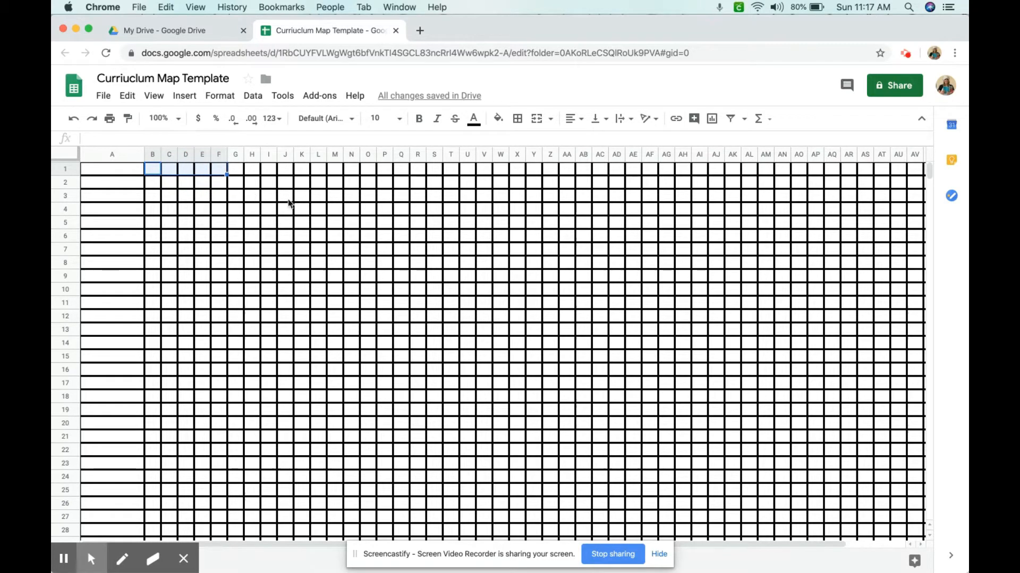
click(532, 118)
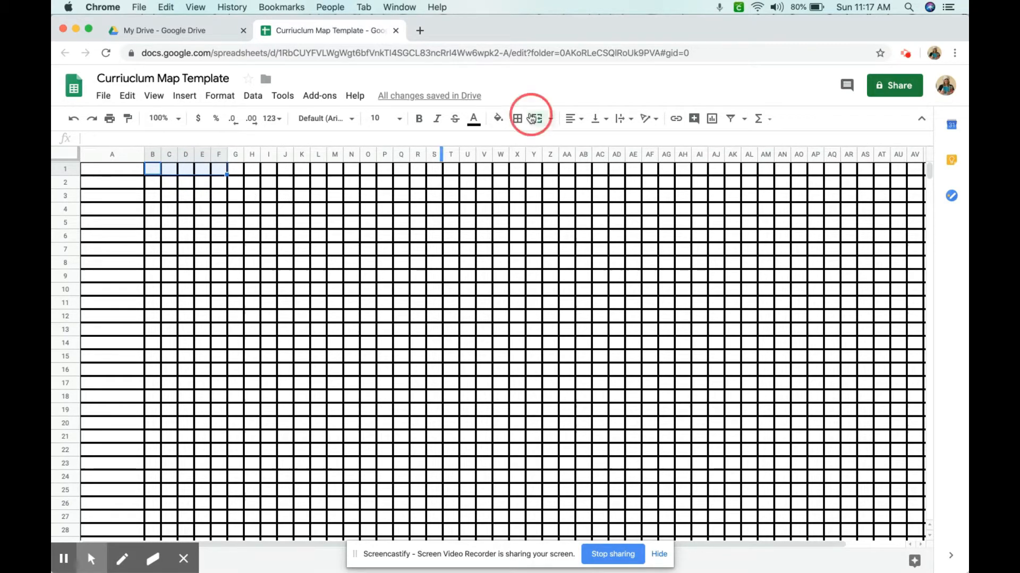
text(Week 1)
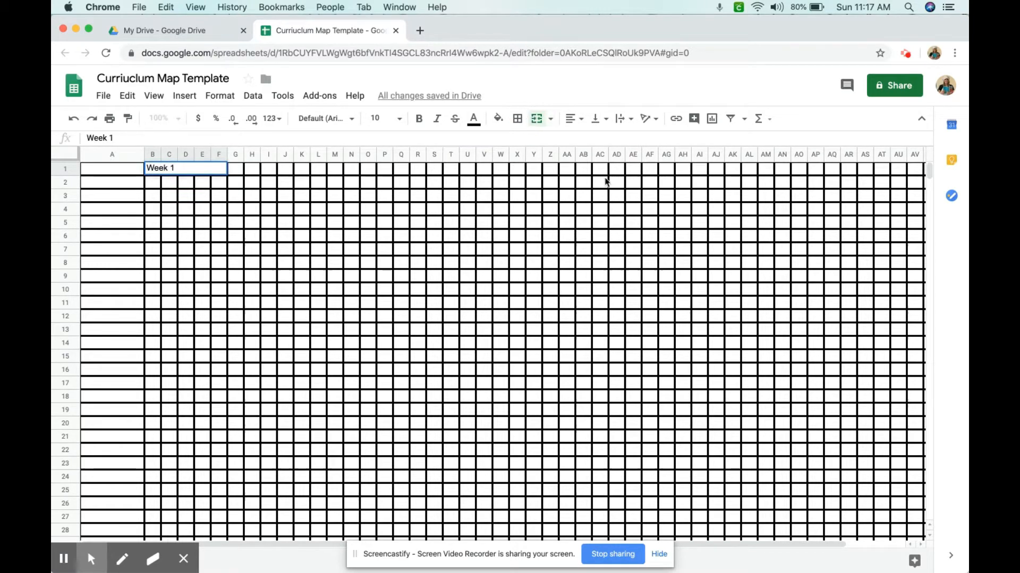
Center the Week 1 heading horizontally in its merged cell
click(442, 239)
click(197, 173)
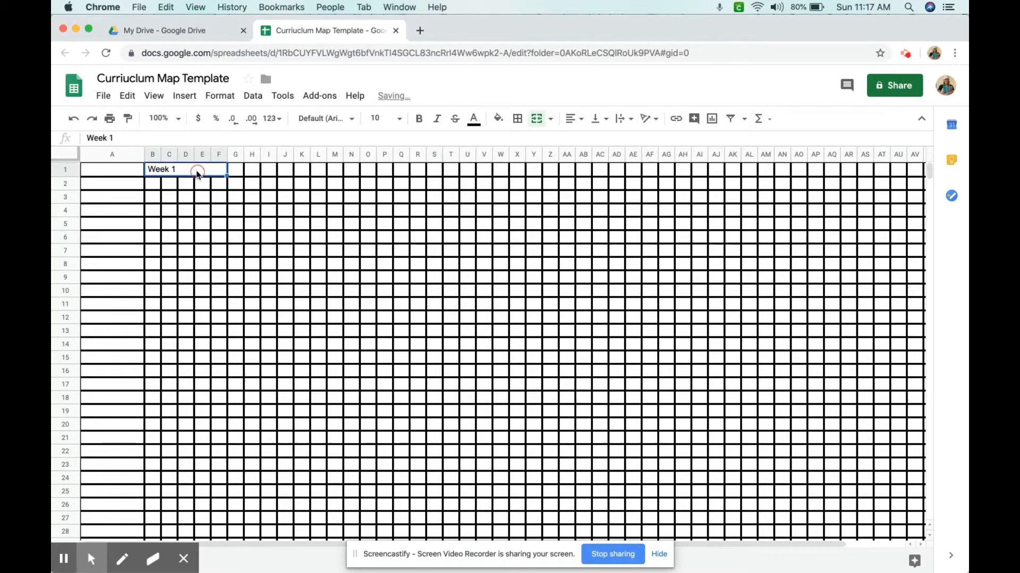
click(574, 118)
click(584, 139)
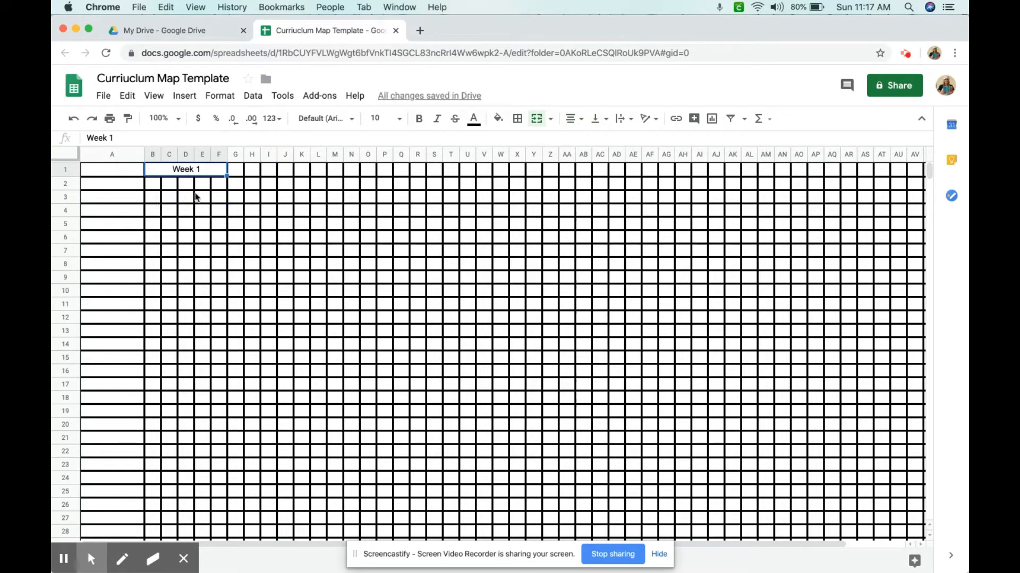
Merge cells G1 through K1 and enter the heading Week 2
drag(237, 171, 306, 179)
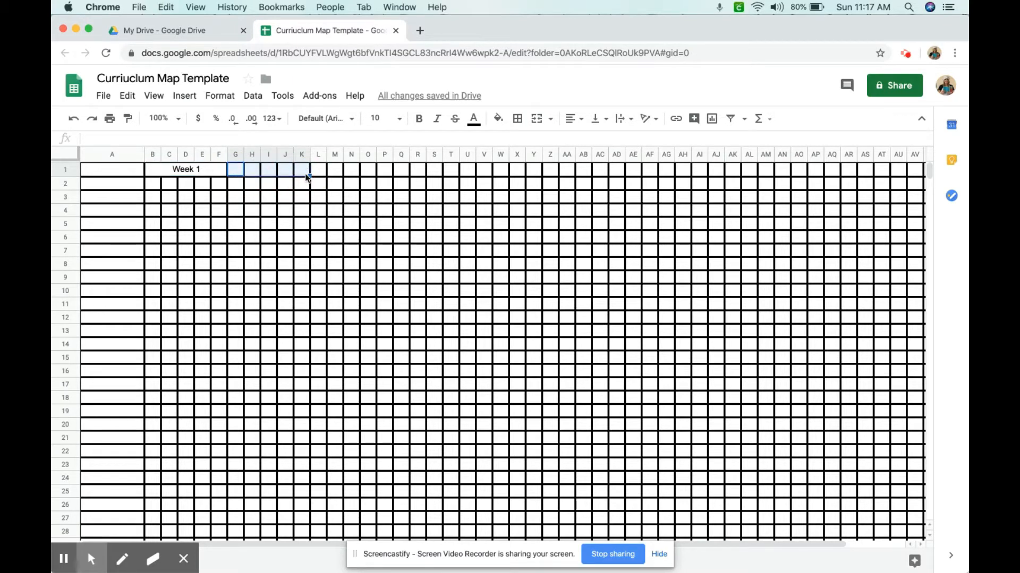
click(538, 119)
text(Week)
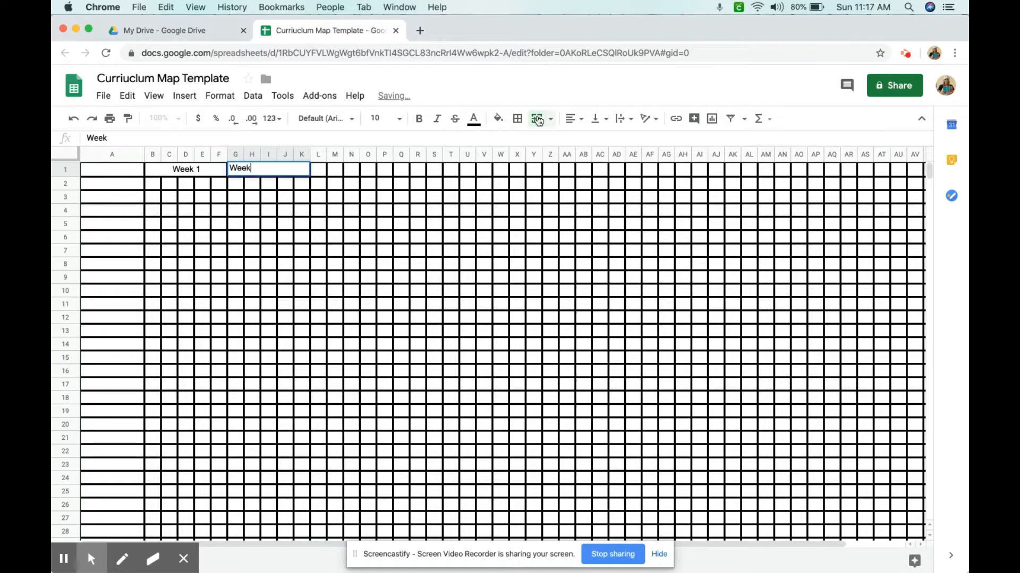
click(516, 210)
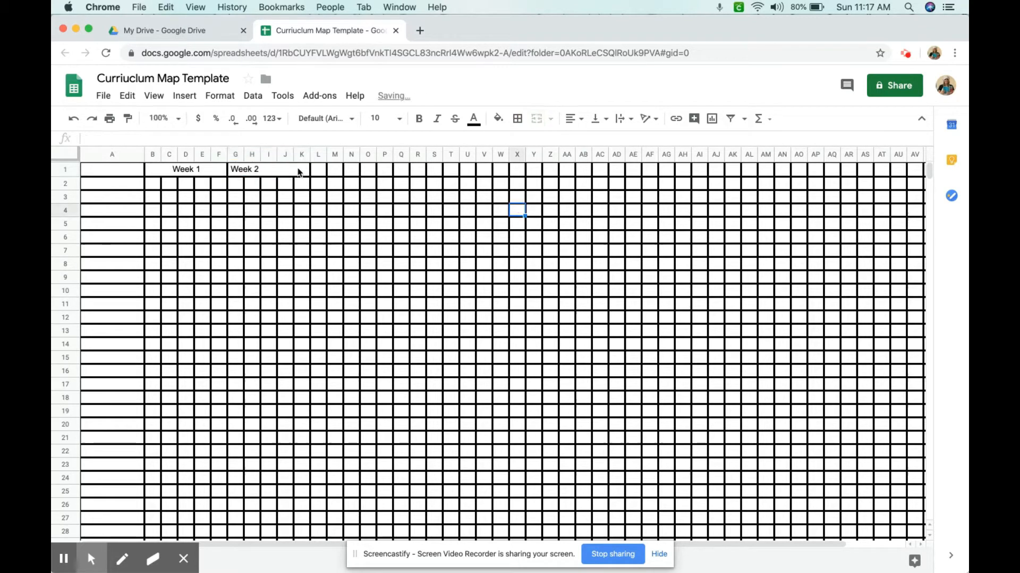
Center the Week 2 heading horizontally in its merged cell
click(297, 171)
click(570, 119)
click(547, 159)
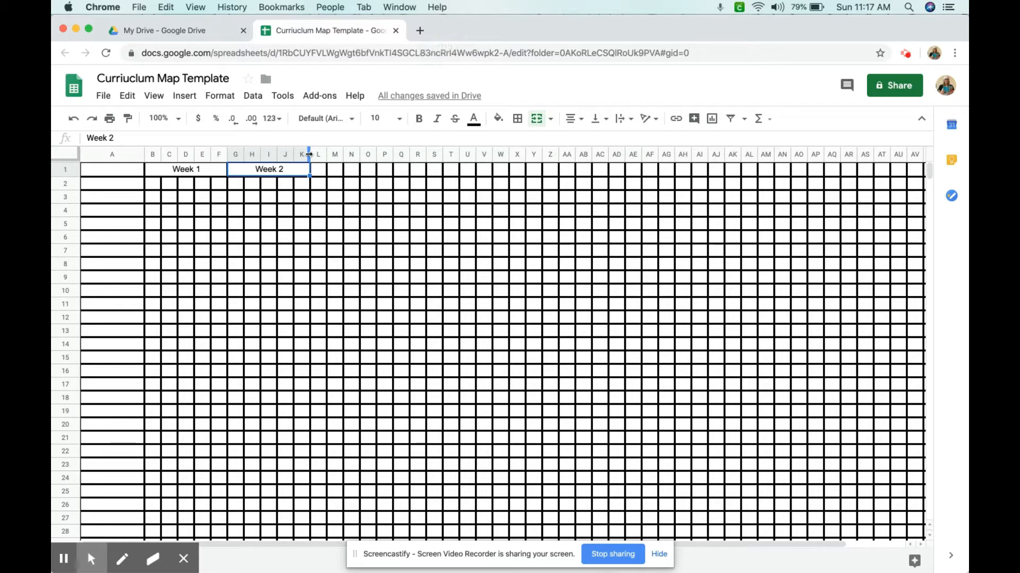
click(152, 184)
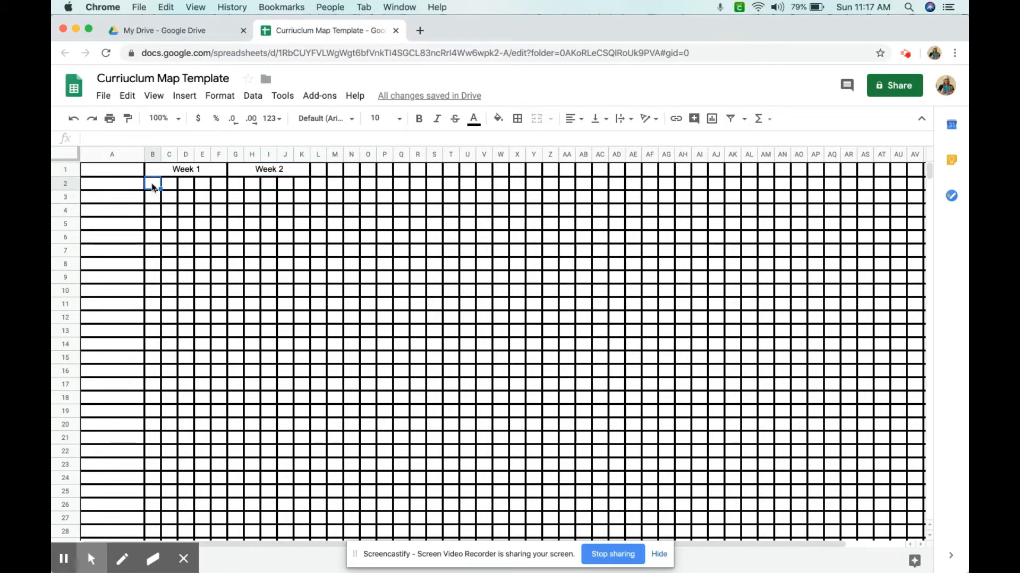
Enter the day numbers 6, 7, 8, 9 and 10 across B2 to F2 beneath Week 1
text(6)
key(Tab)
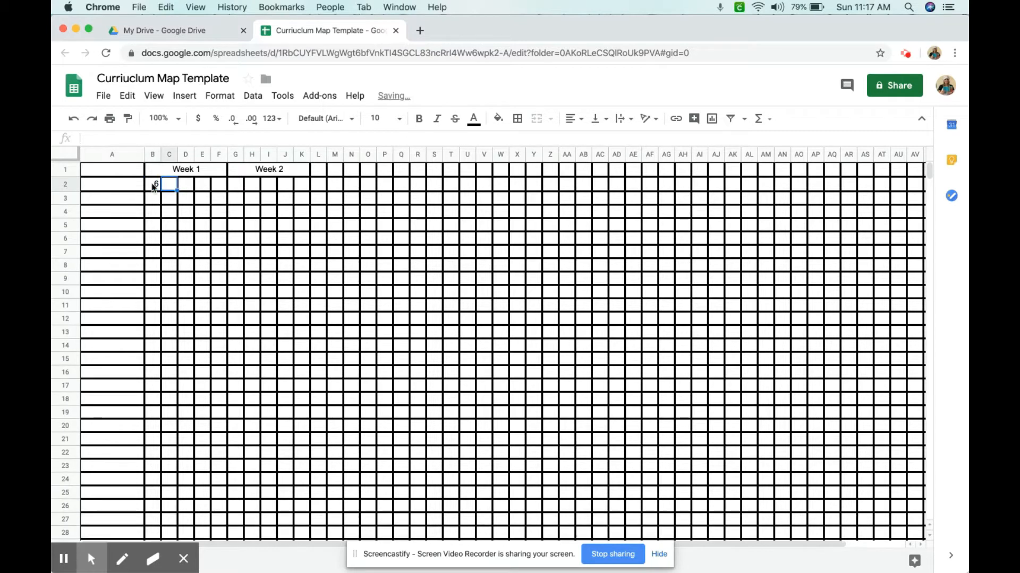
text(7)
key(Tab)
text(8)
key(Tab)
text(9)
key(Tab)
text(190)
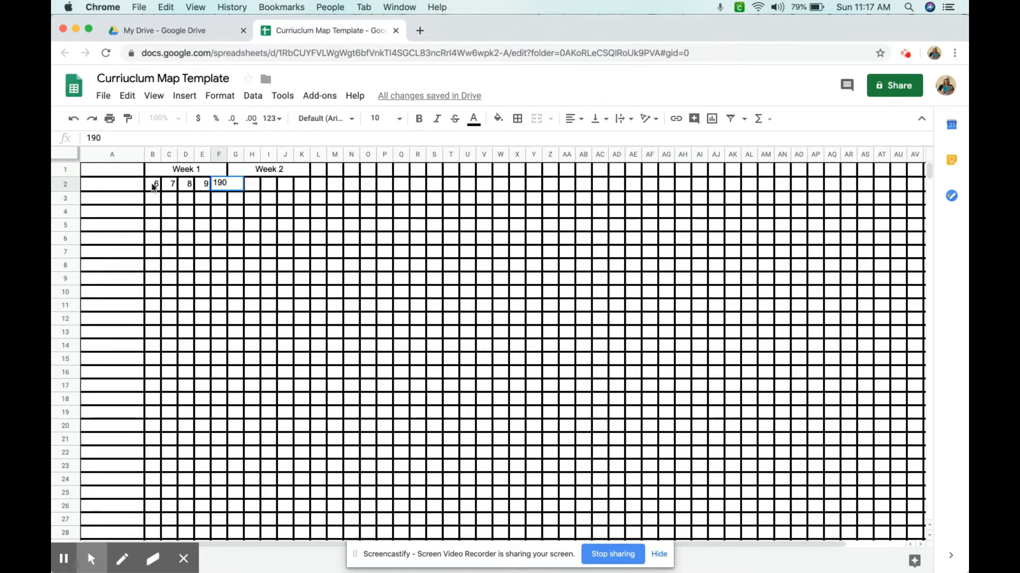
key(BackSpace)
text(0)
key(Tab)
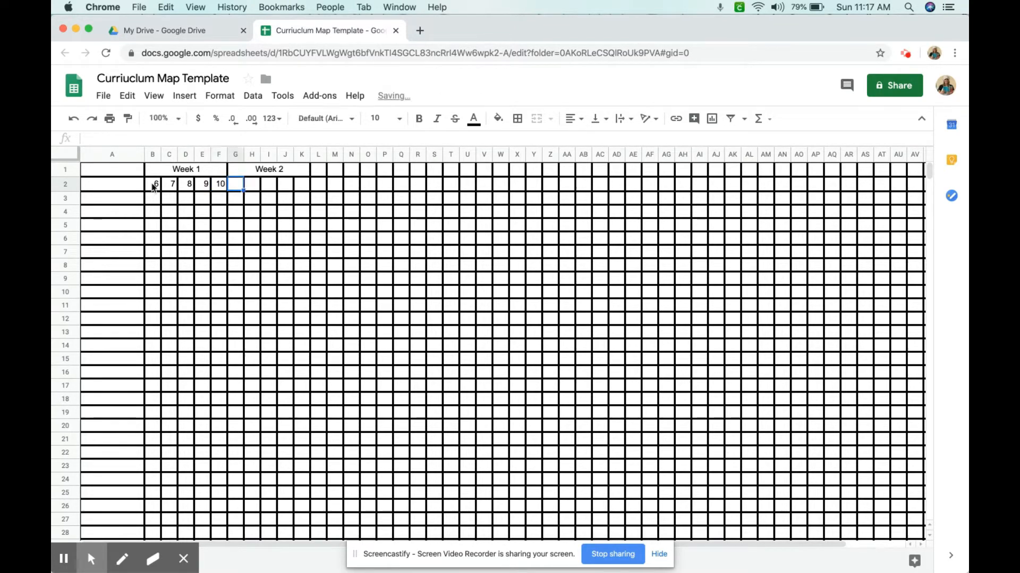
Enter the day numbers 13, 14, 15, 16 and 17 across G2 to K2 beneath Week 2
text(13)
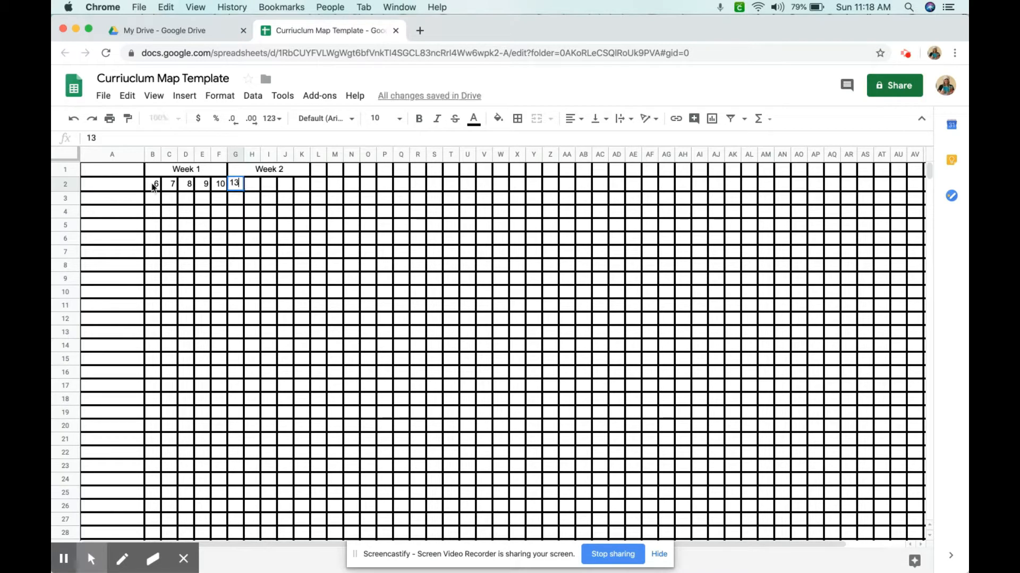
key(Tab)
text(14)
key(Tab)
text(15)
key(Tab)
text(16)
key(Tab)
text(17)
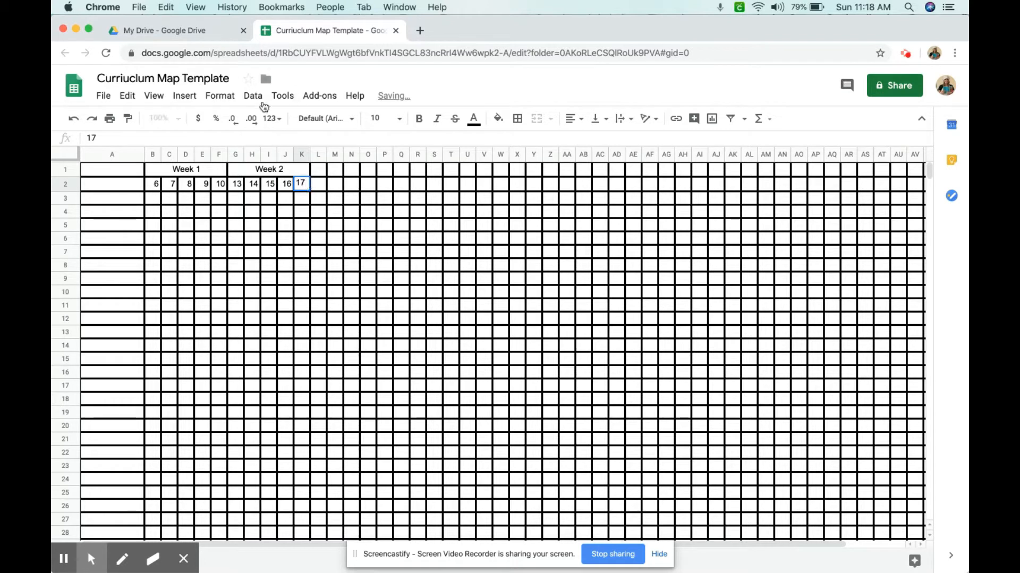
click(318, 168)
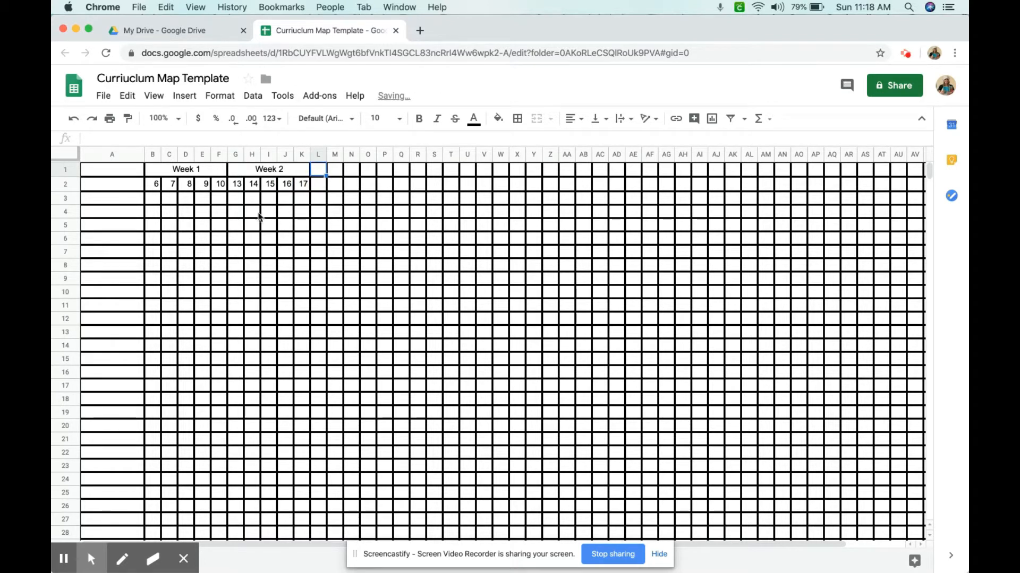
Center the day numbers in B2 through K2 horizontally
drag(156, 185, 307, 194)
click(573, 118)
click(586, 141)
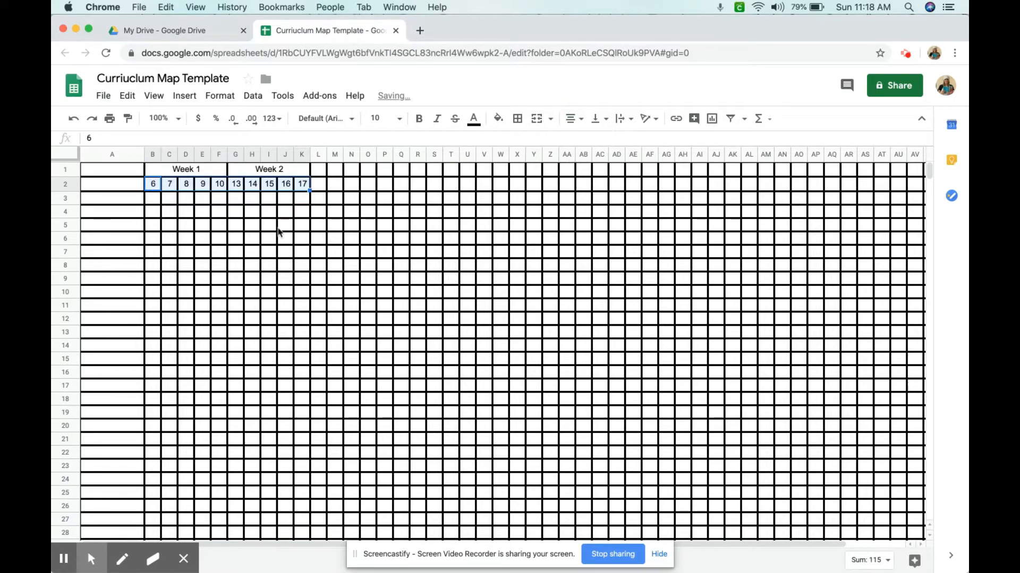
click(281, 226)
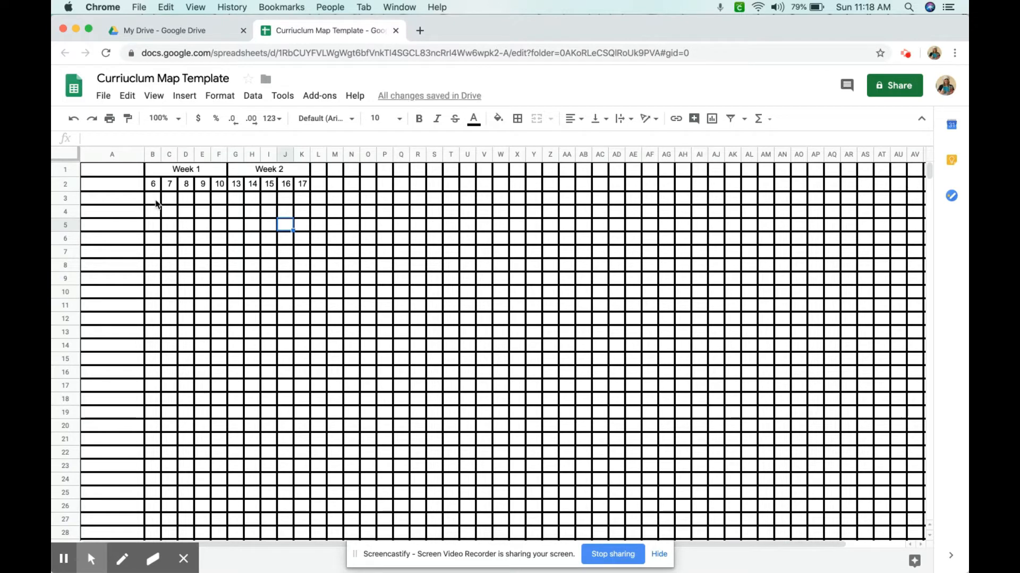
Merge cells B3 through U3, center it horizontally, and enter the month heading January
drag(155, 202, 400, 202)
drag(424, 201, 466, 204)
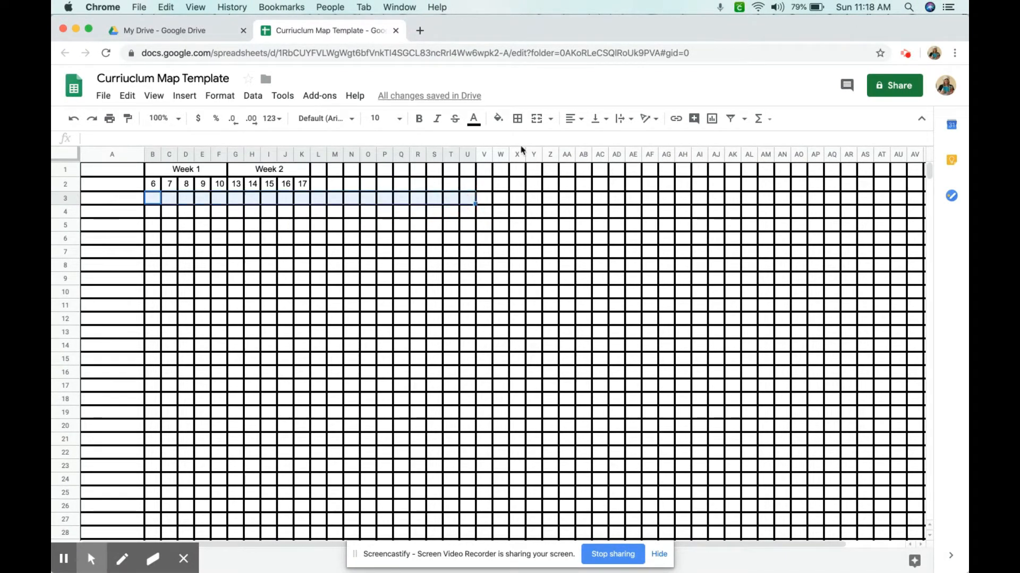
click(537, 119)
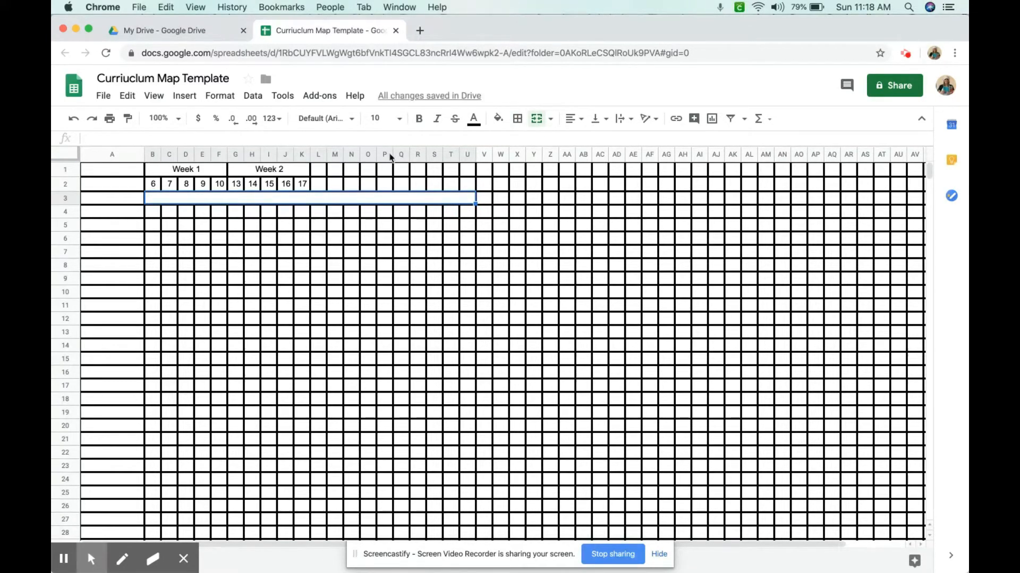
click(579, 119)
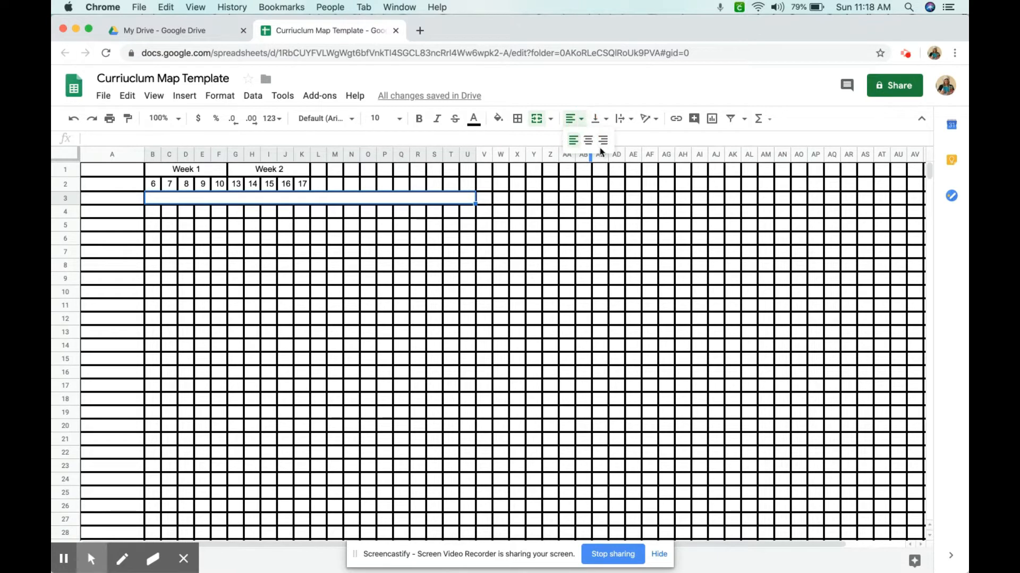
click(586, 142)
text(January)
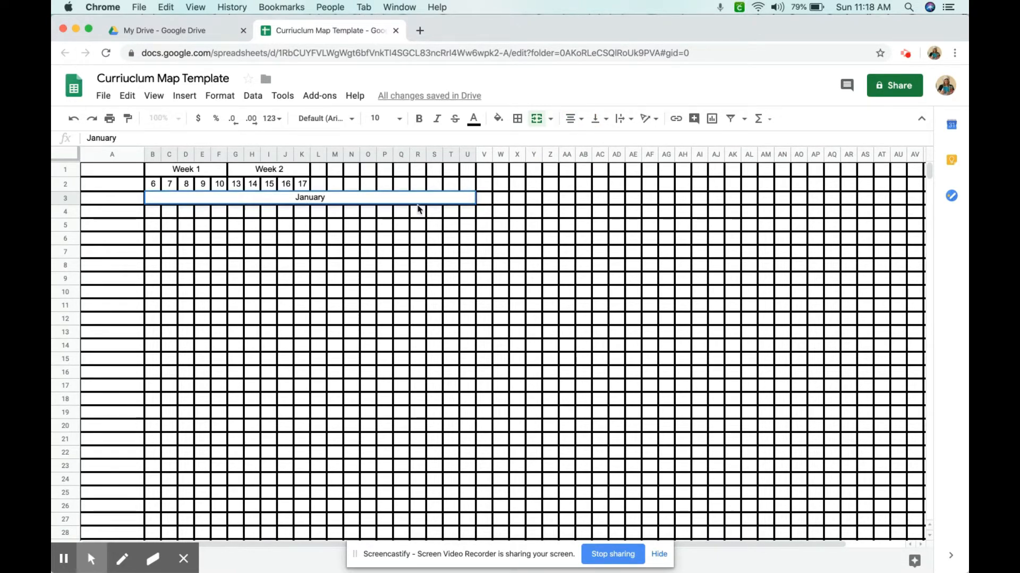
click(277, 213)
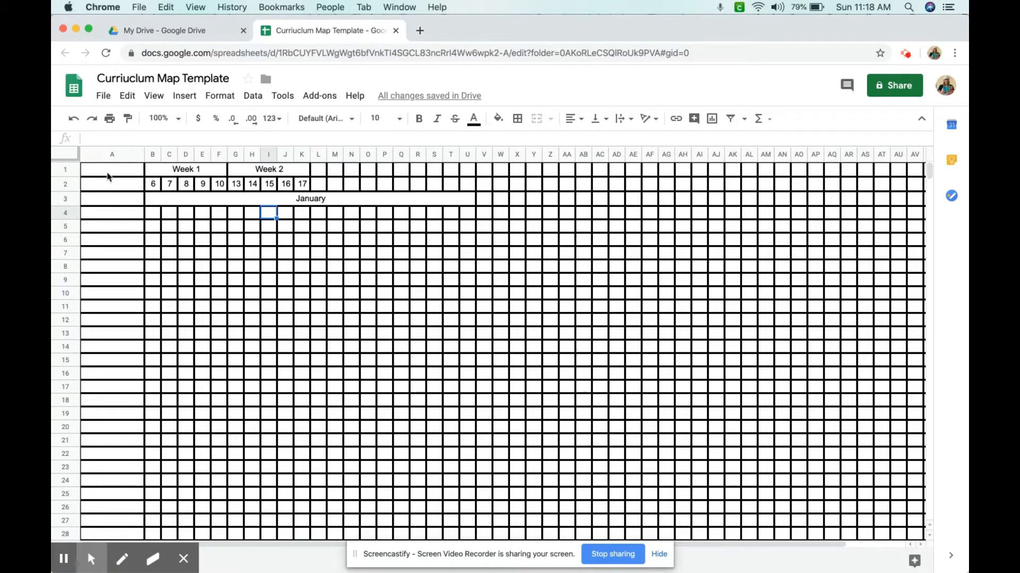
Merge cells A1 and A2 into one cell
drag(107, 174, 106, 200)
click(538, 119)
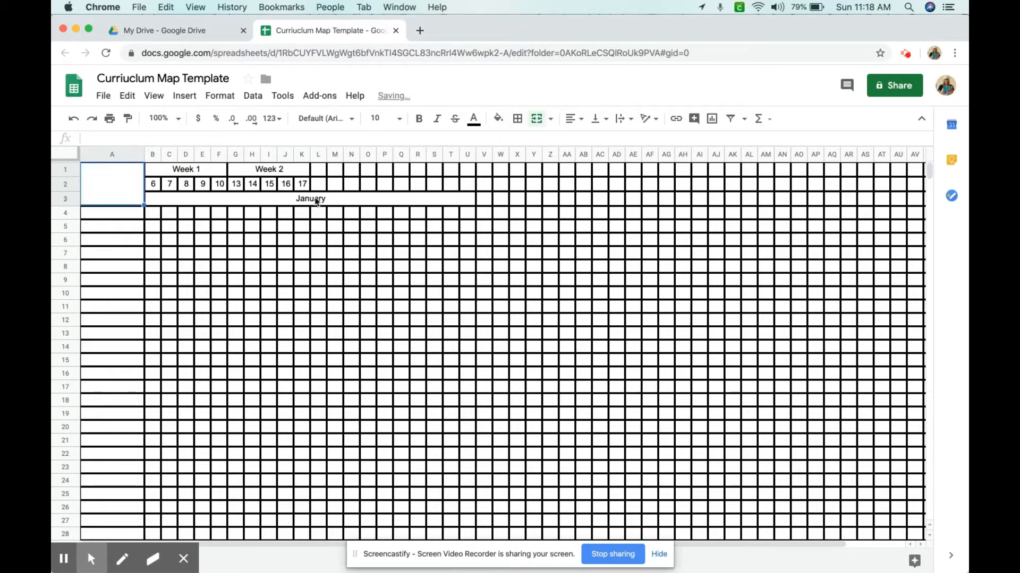
Merge cells A4 and A5, enter Math, and center it horizontally and vertically
click(128, 213)
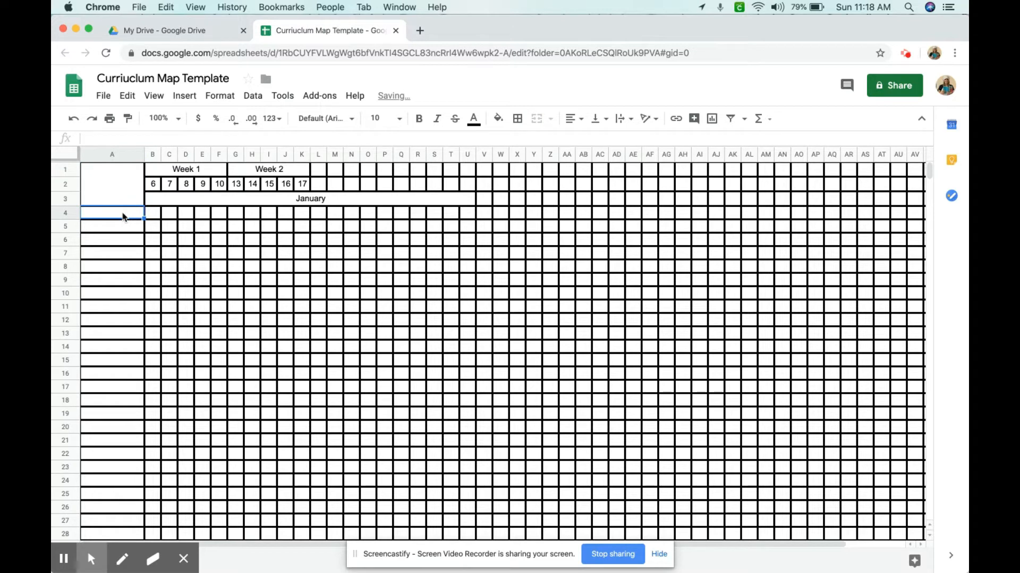
drag(123, 217, 126, 225)
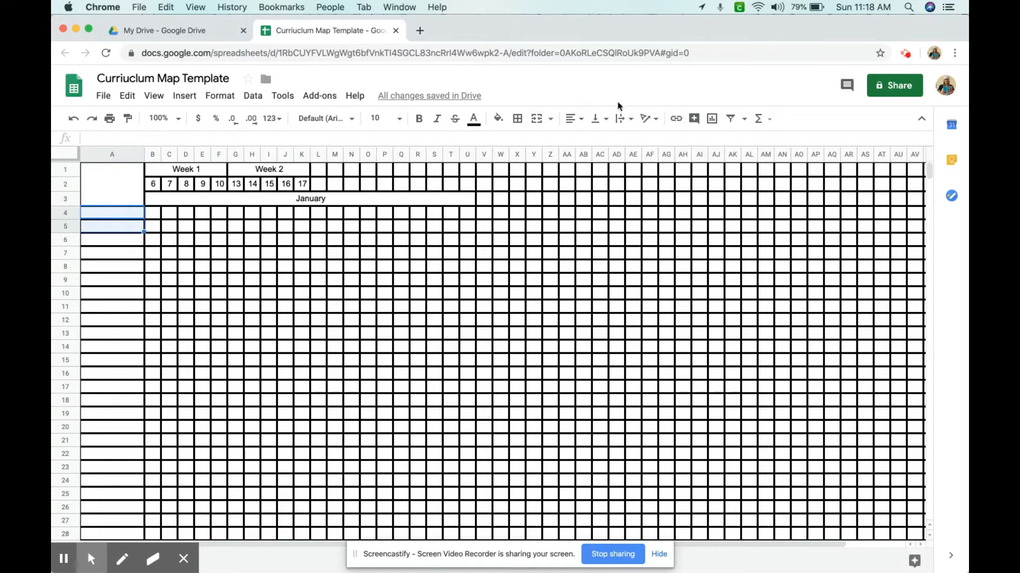
click(536, 119)
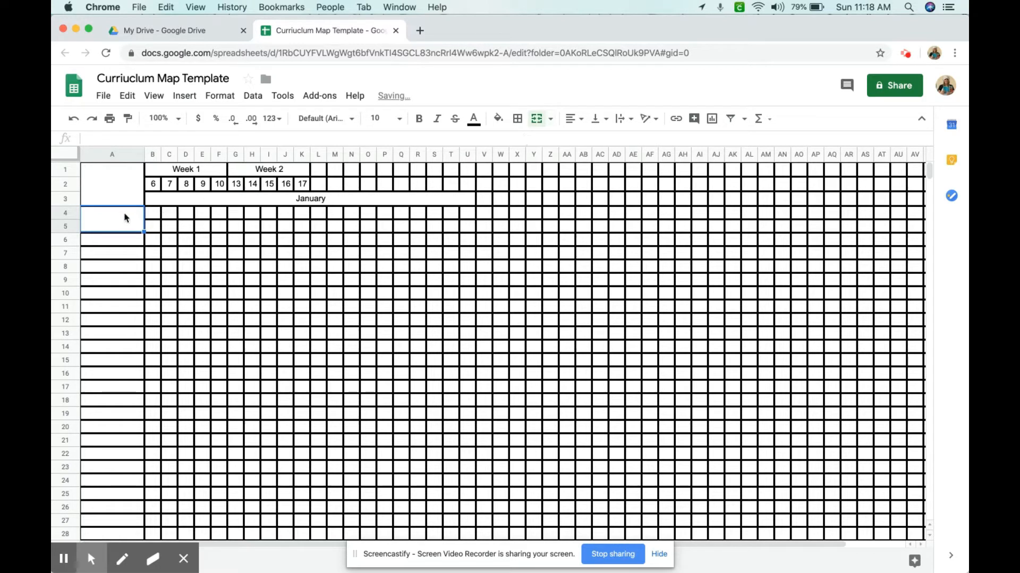
text(Math)
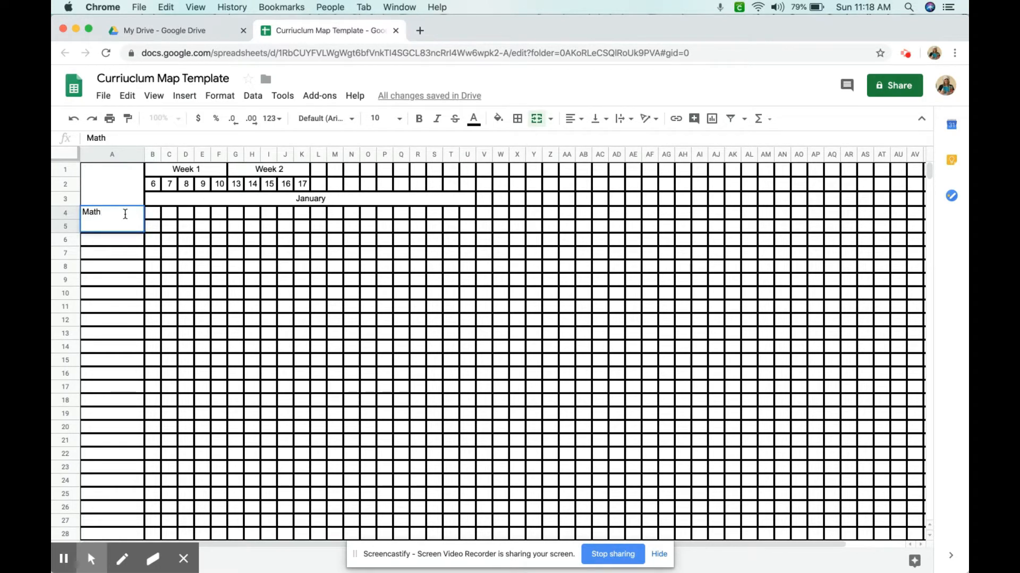
key(Return)
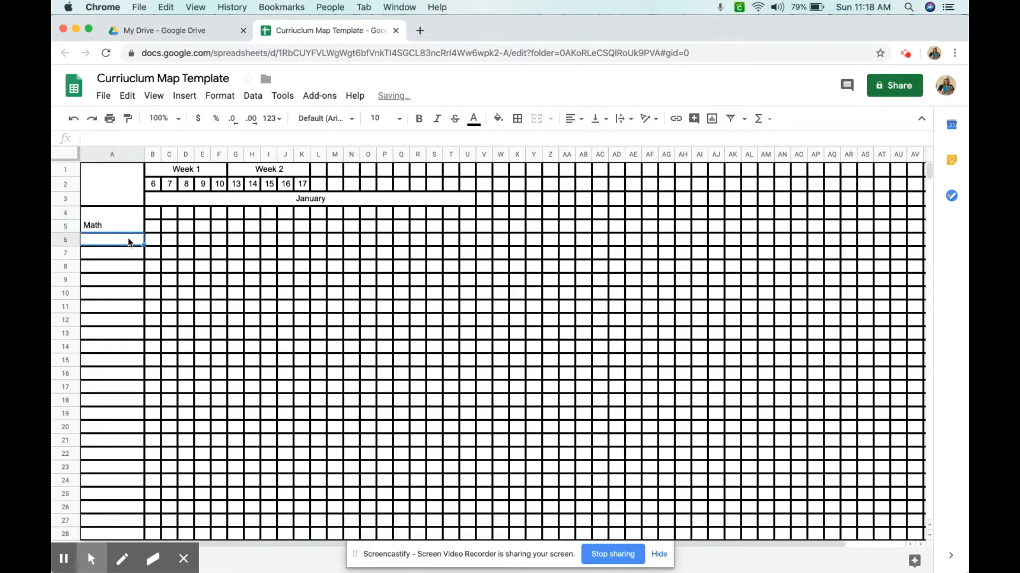
click(129, 226)
click(578, 120)
click(584, 141)
click(599, 119)
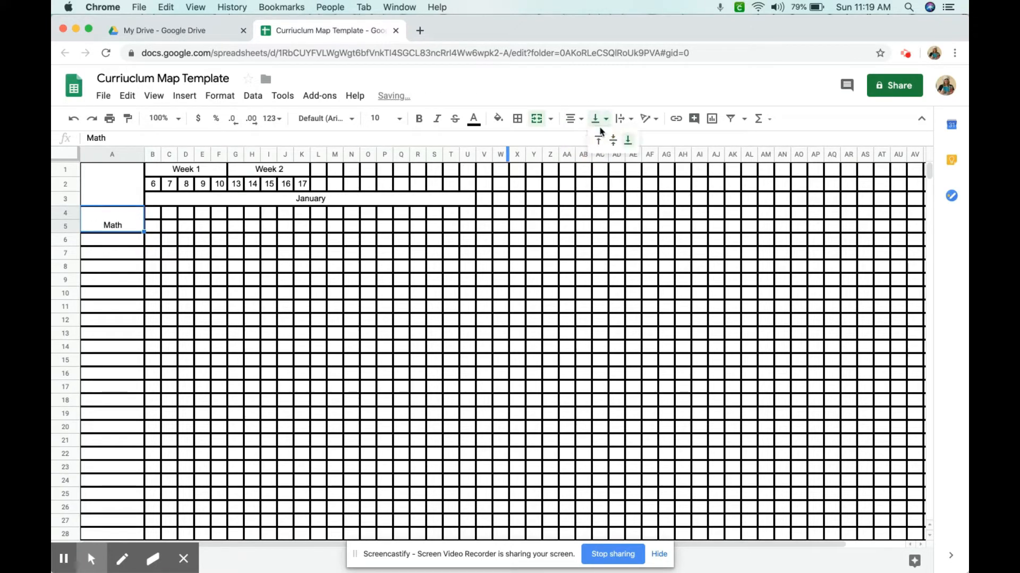
click(613, 140)
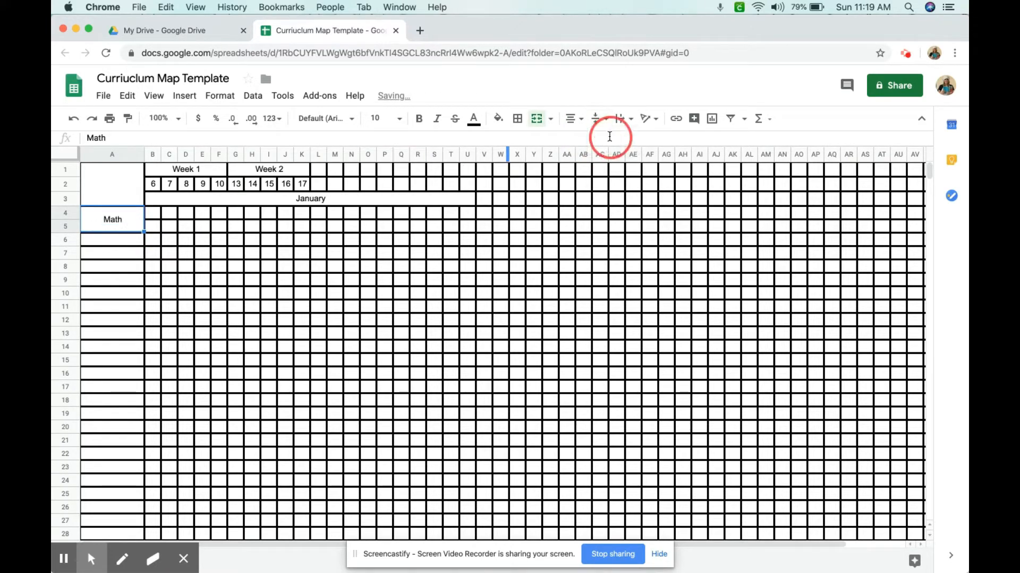
click(108, 240)
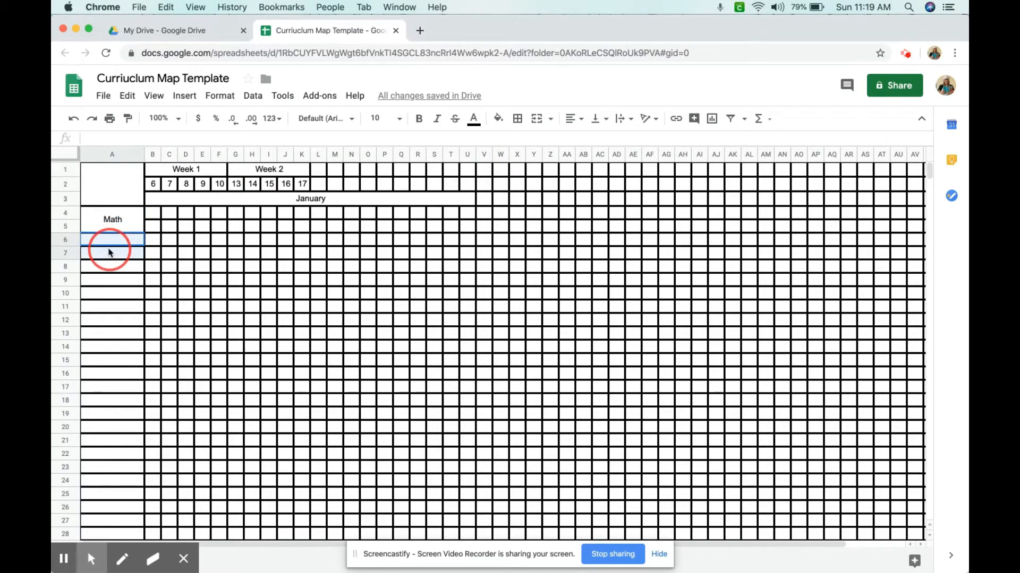
Merge cells A6 and A7, enter Reading, and center it horizontally and vertically
click(538, 120)
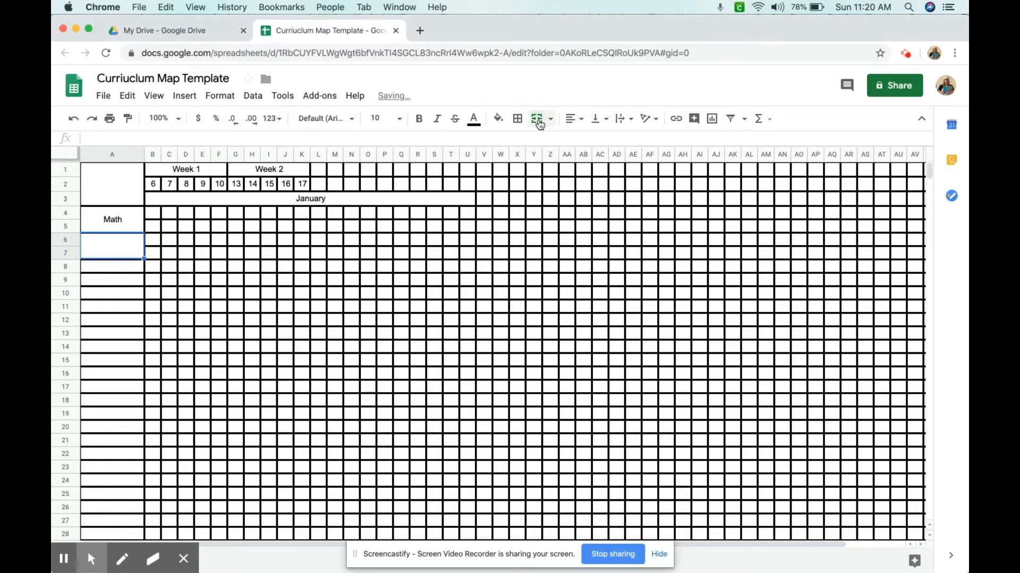
text(Reading)
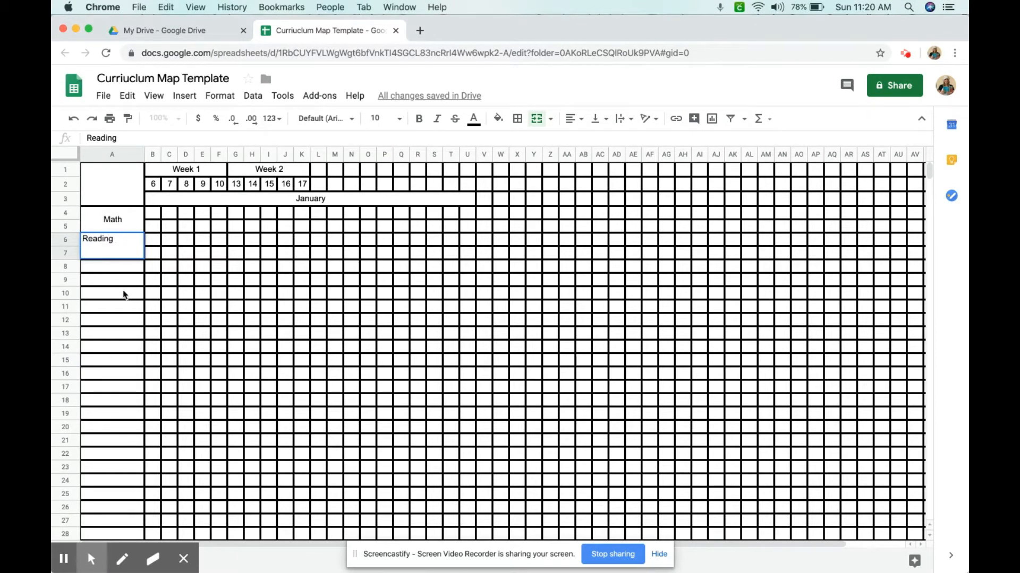
click(109, 253)
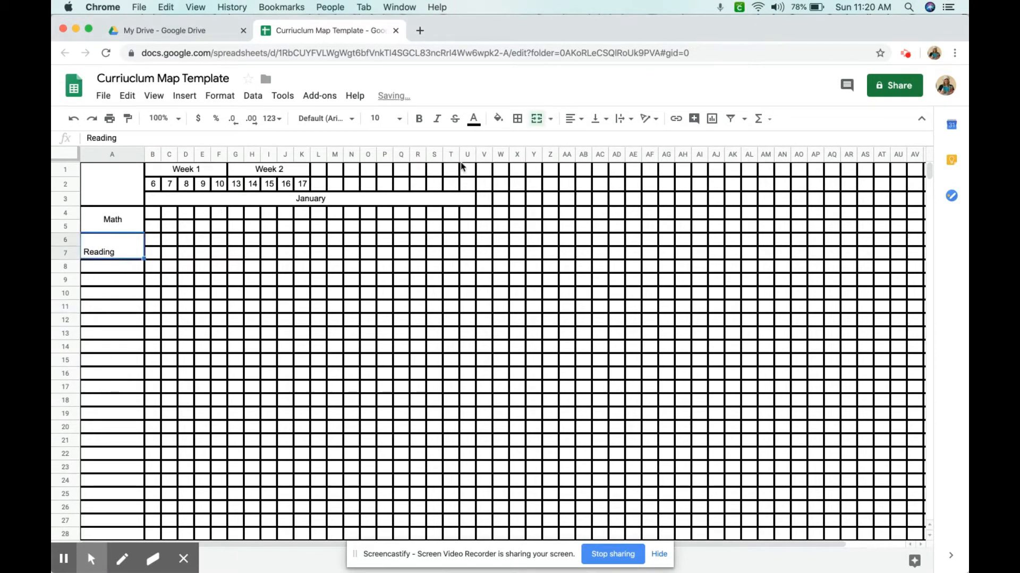
click(575, 118)
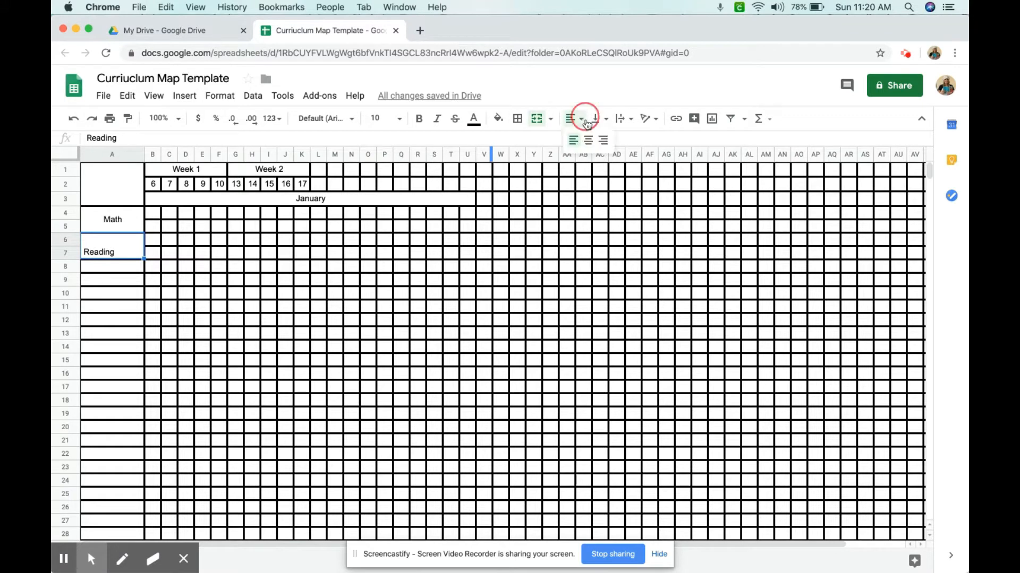
click(589, 140)
click(597, 118)
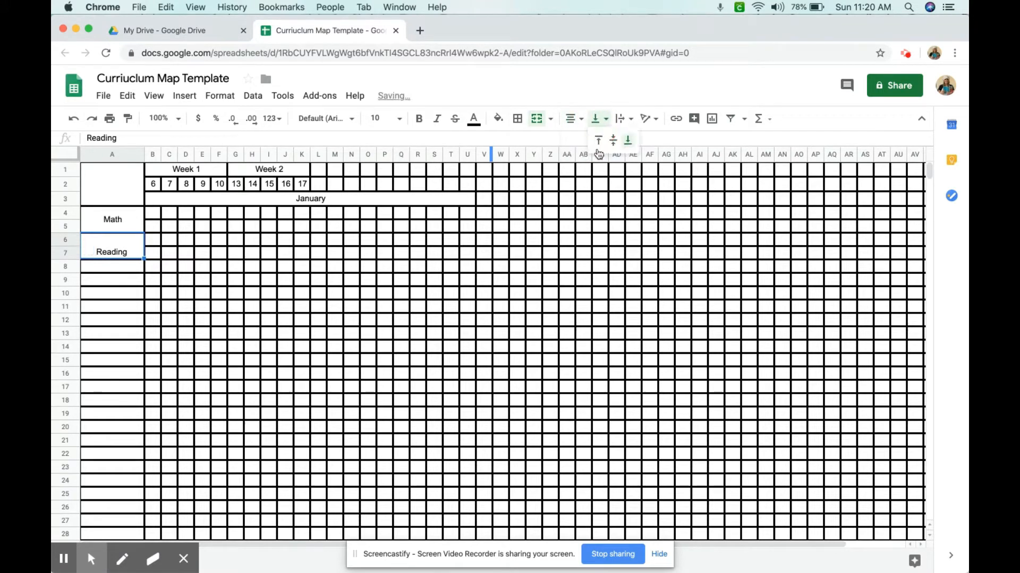
click(613, 140)
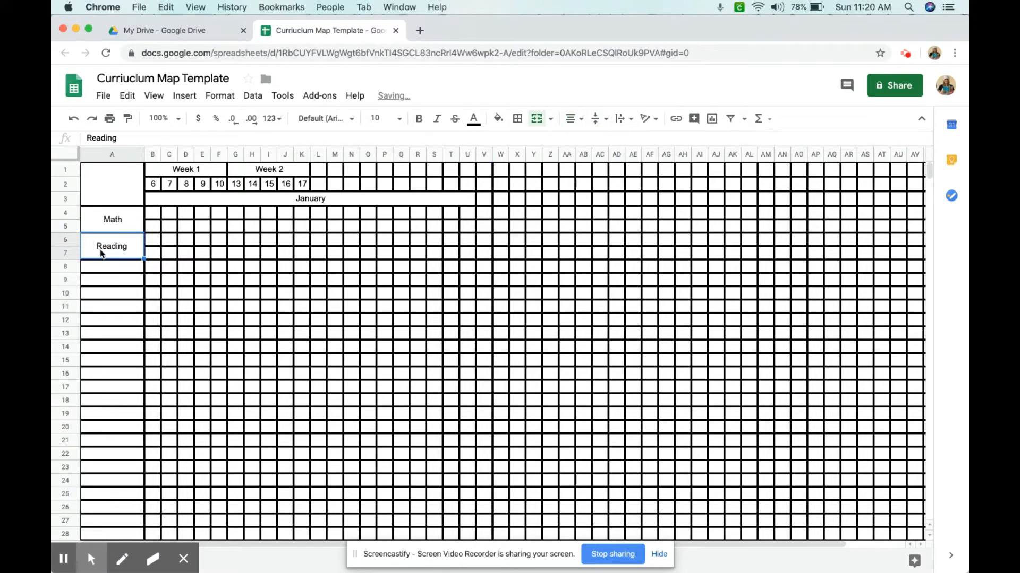
Merge cells A8 and A9, center it horizontally and vertically, and enter Writing
drag(97, 268, 99, 280)
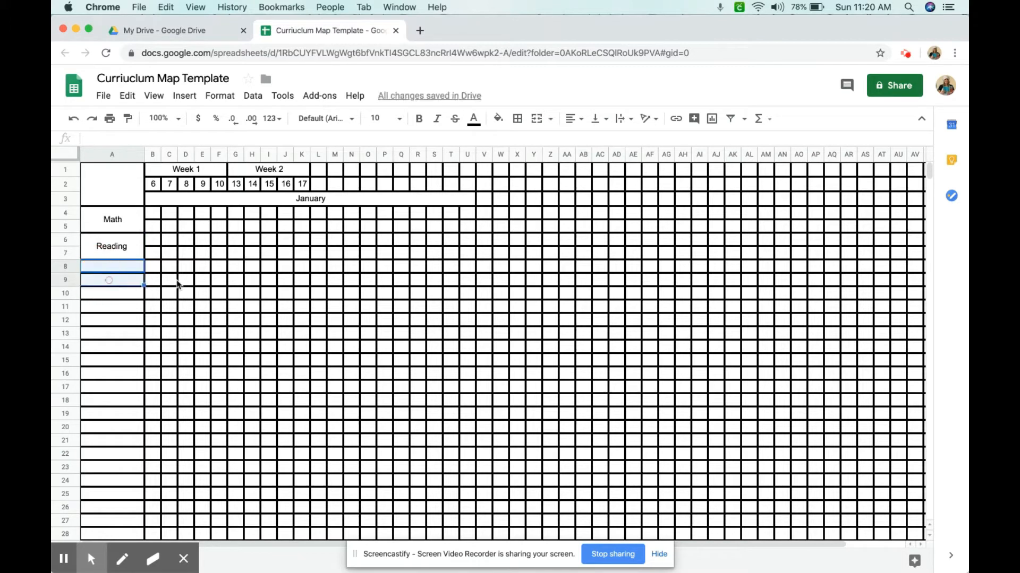
click(536, 118)
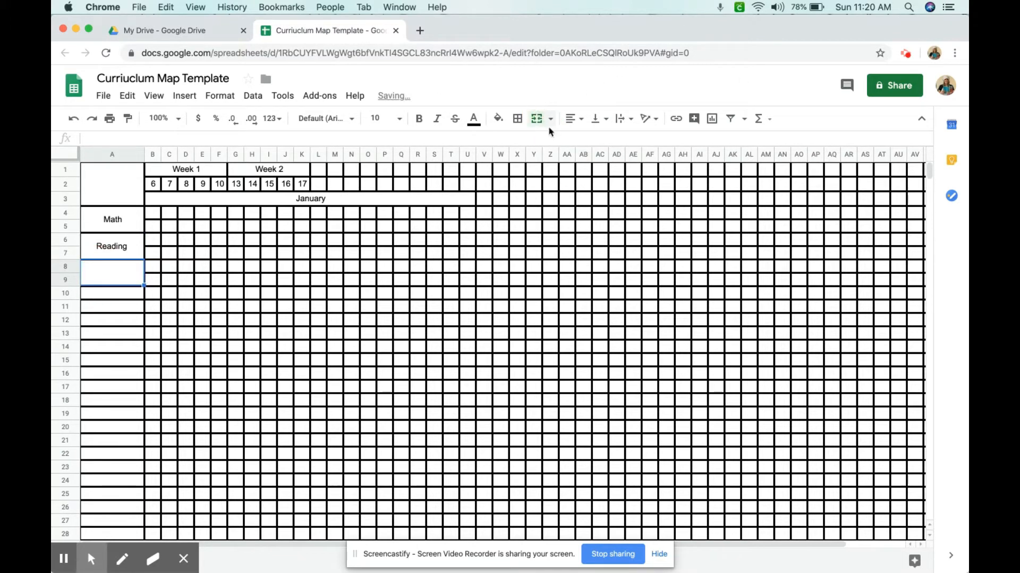
click(582, 126)
click(588, 140)
click(605, 119)
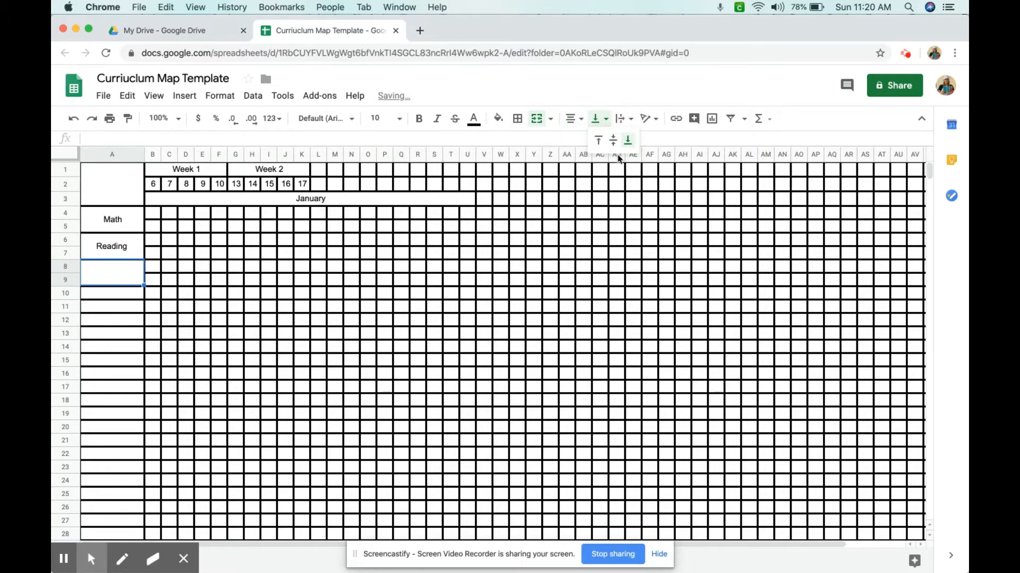
click(613, 144)
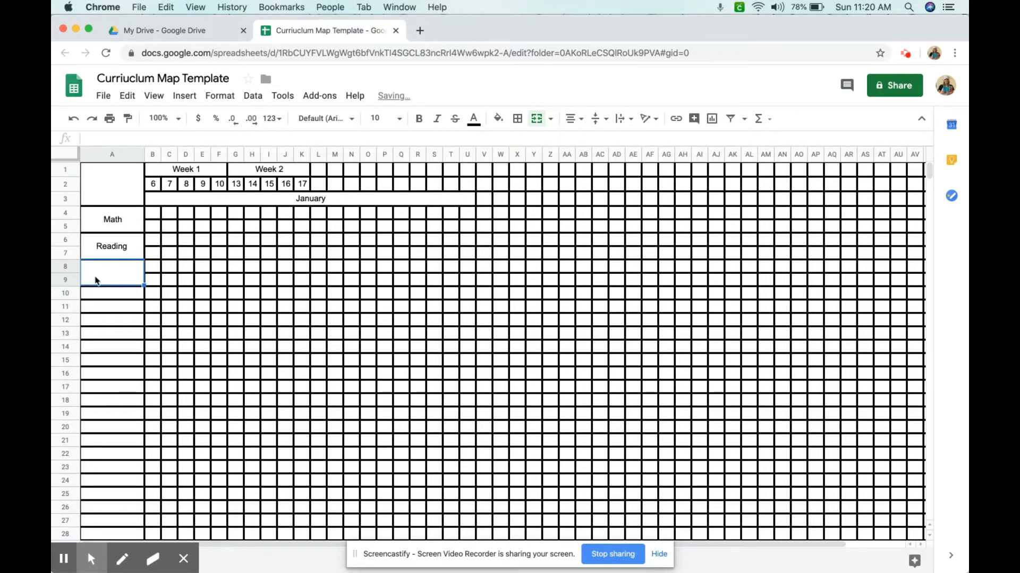
text(Writing)
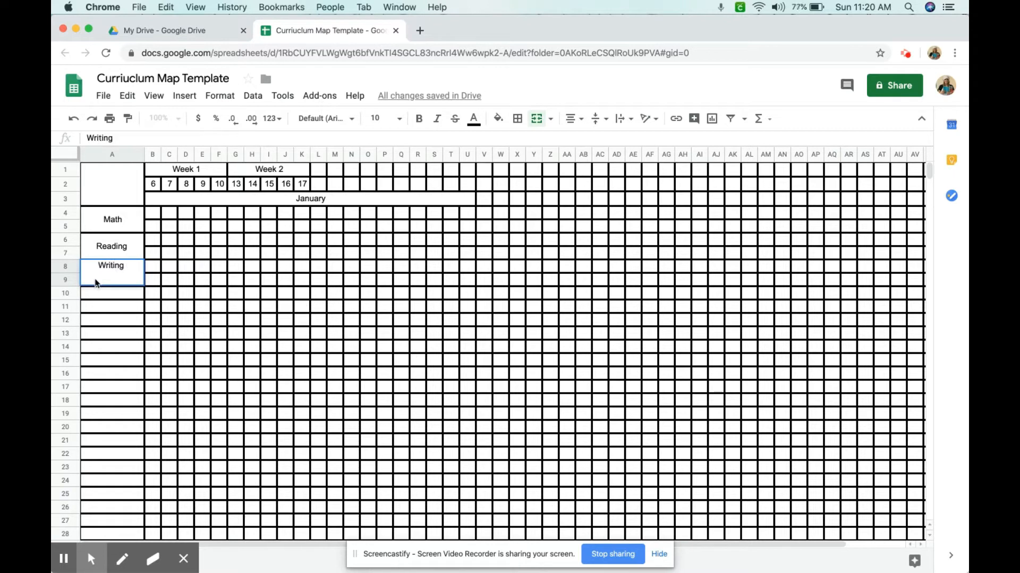
click(118, 298)
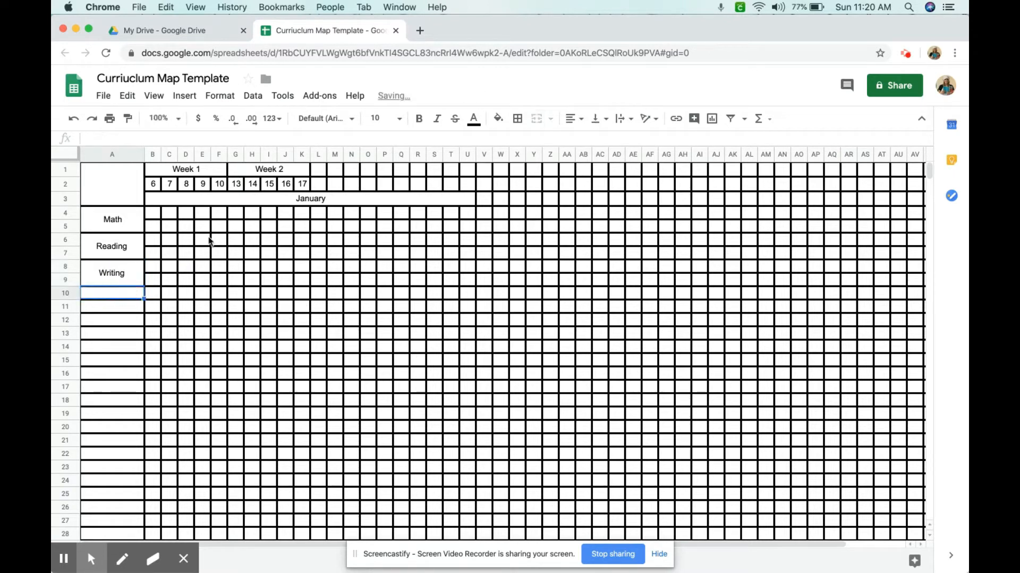
Merge cells B4 through F5 and enter "Unit 5, Lessons 1-4"
drag(154, 211, 219, 228)
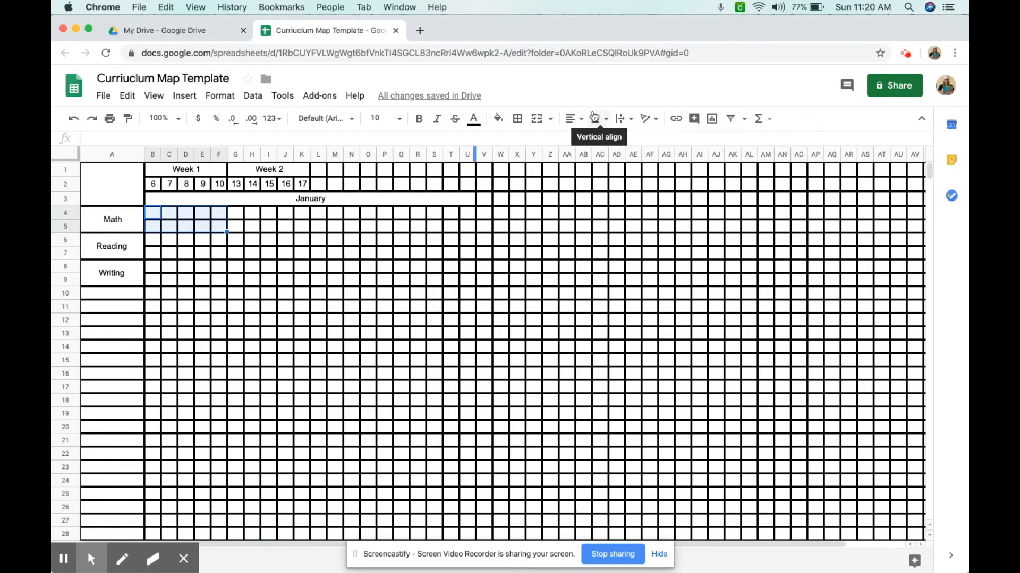
click(537, 119)
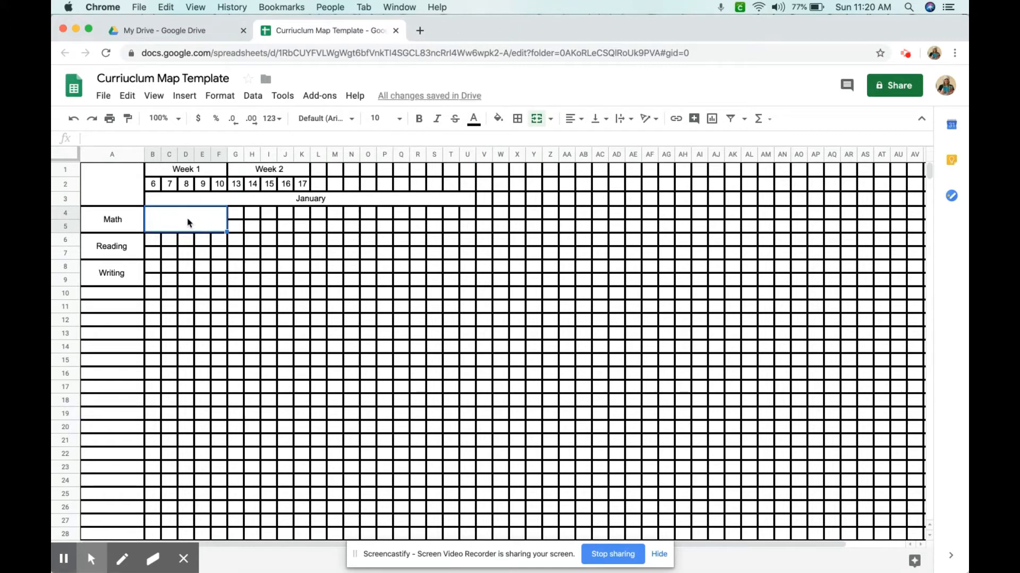
text(Unit 5,)
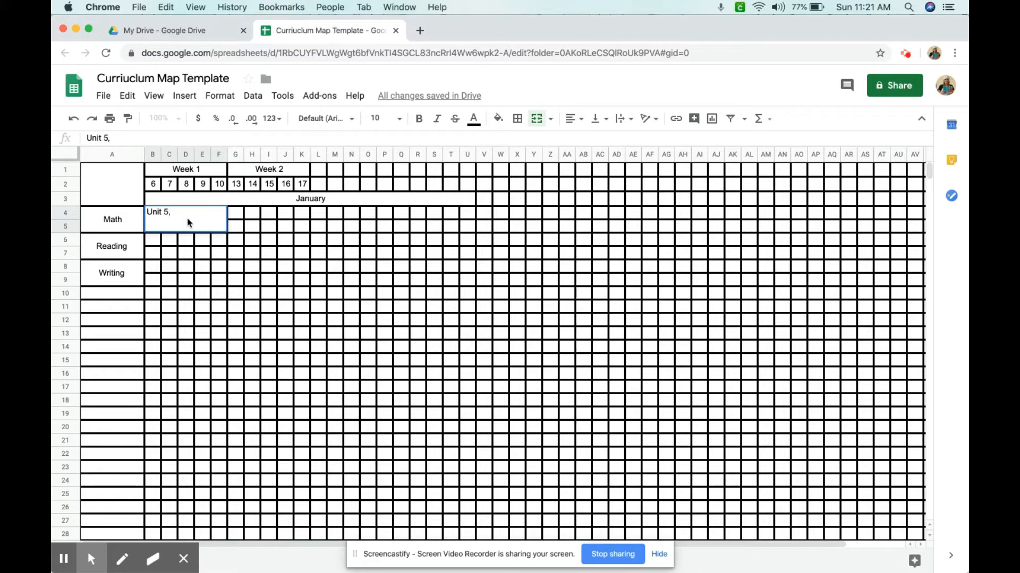
text( Lessons 1-4)
Center the Unit 5, Lessons 1-4 cell horizontally and vertically
click(177, 251)
click(188, 230)
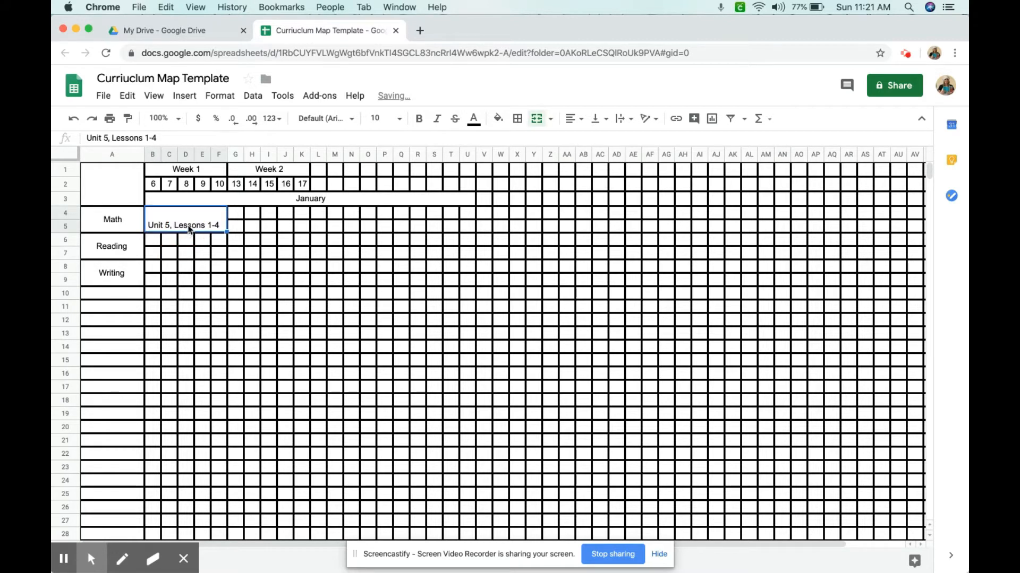
click(572, 119)
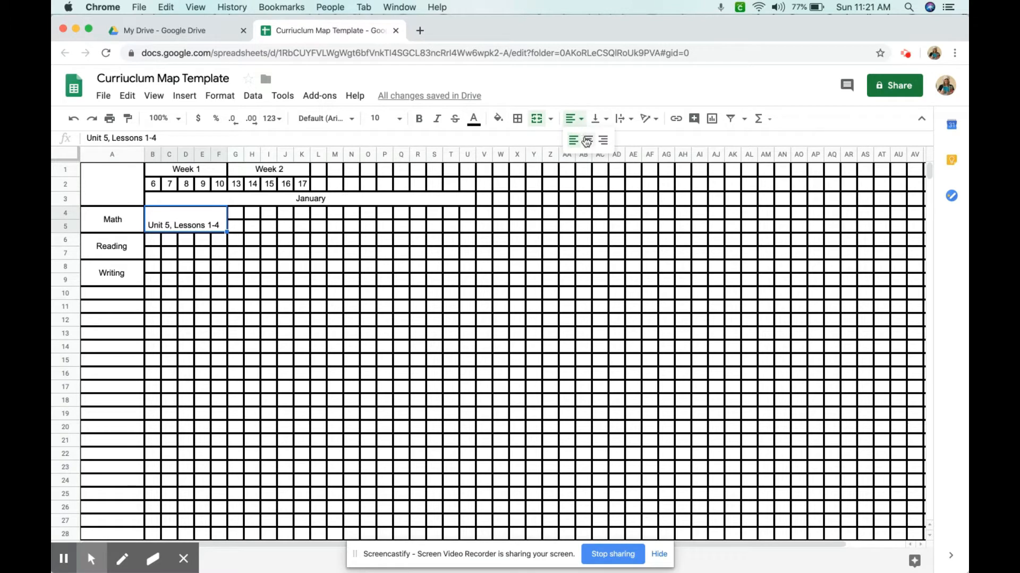
click(587, 141)
click(595, 119)
click(612, 141)
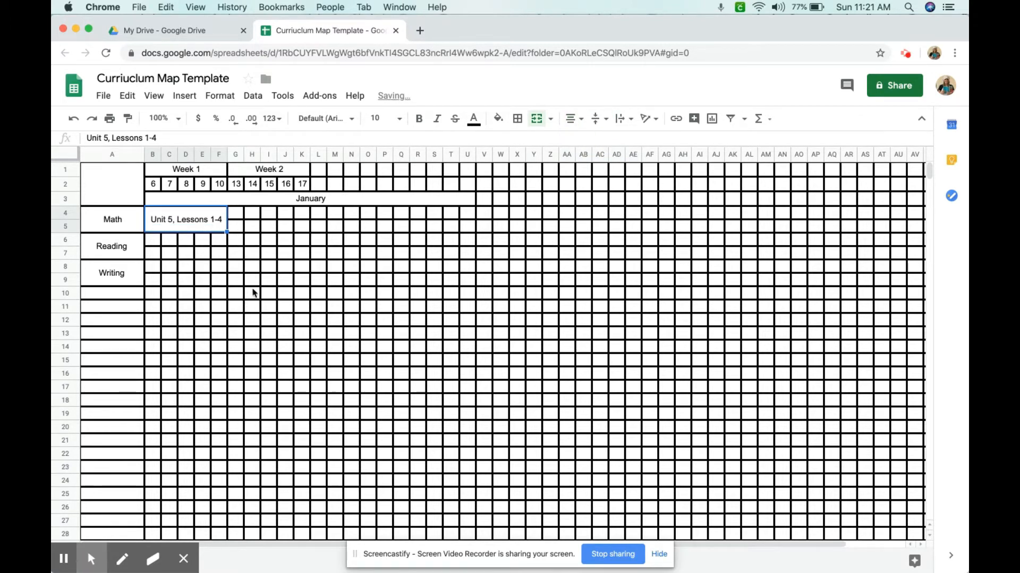
Center the range A4 through AL28 horizontally and vertically
mouse_move(127, 227)
mouse_down()
mouse_move(201, 247)
mouse_move(515, 416)
mouse_move(705, 494)
mouse_move(757, 539)
mouse_up()
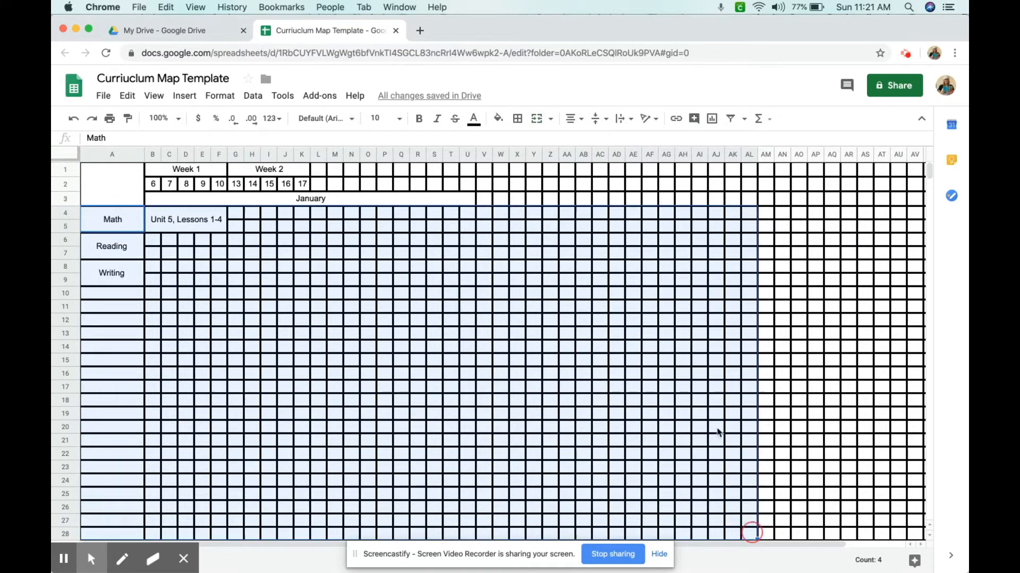
click(573, 118)
click(587, 140)
click(596, 119)
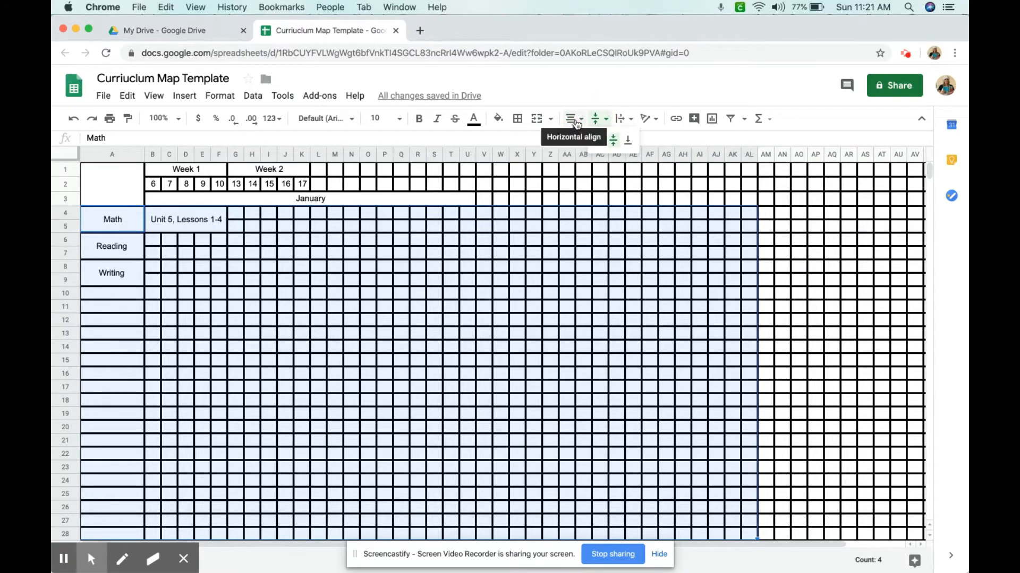
click(613, 140)
click(596, 119)
click(611, 141)
click(604, 217)
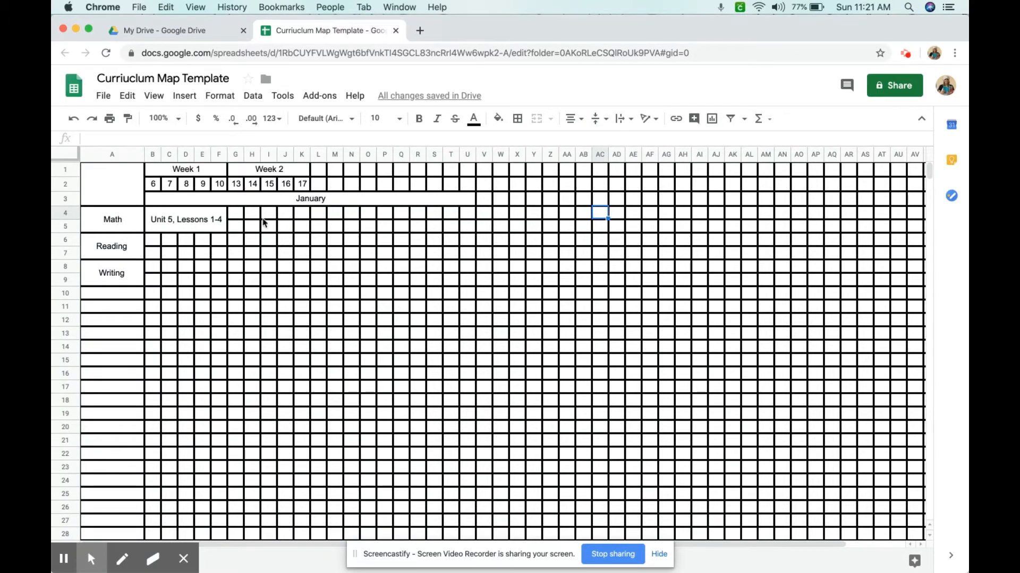
Merge cells G4 through K5 and enter "Unit 5, Lesson 5-9"
drag(242, 217, 306, 232)
click(574, 119)
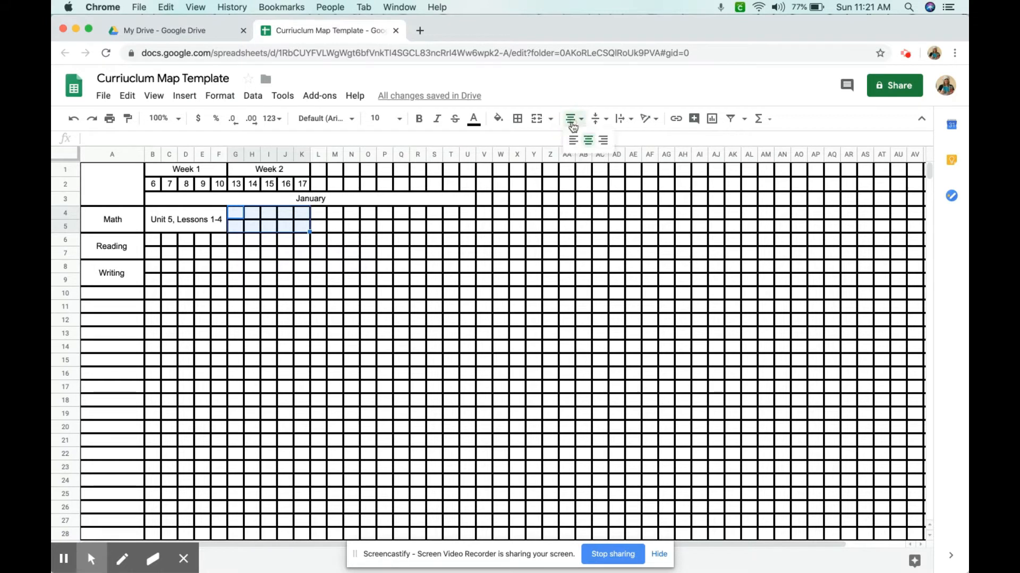
click(536, 118)
double_click(298, 216)
text(Unit )
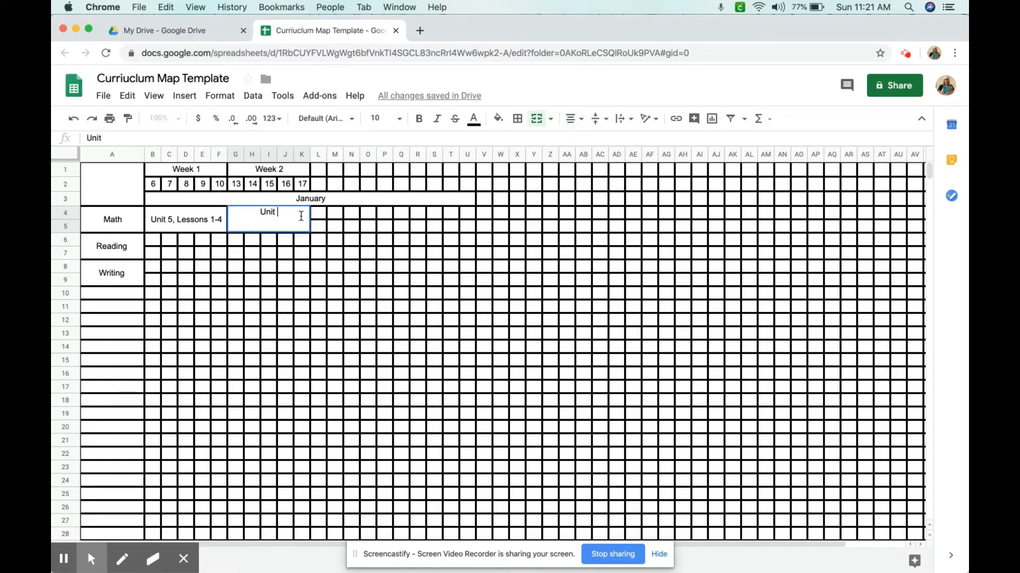
text(5, Lesson 5-9)
key(Tab)
click(302, 293)
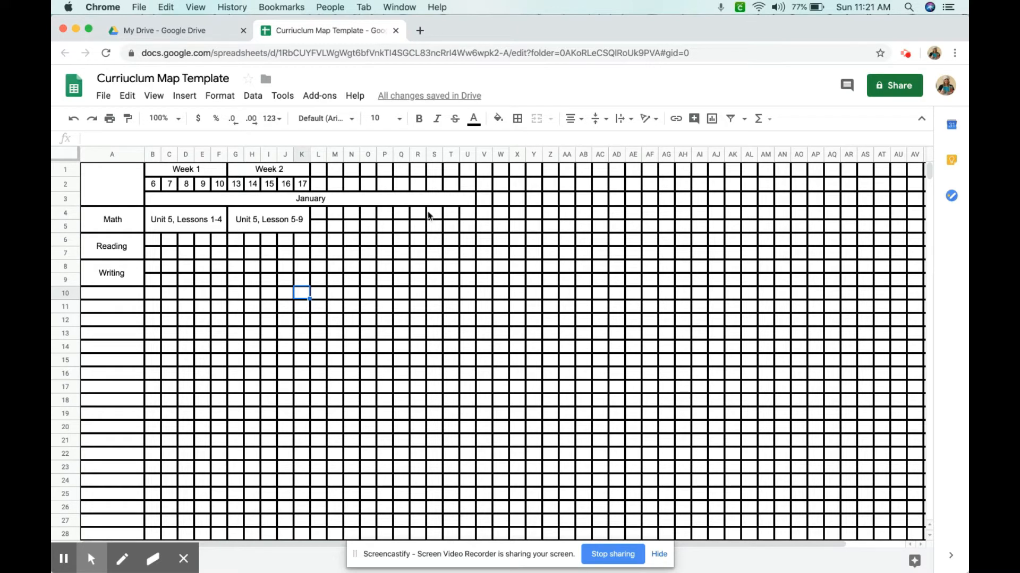
Open a new browser tab and search the web for "canva color palette"
click(419, 31)
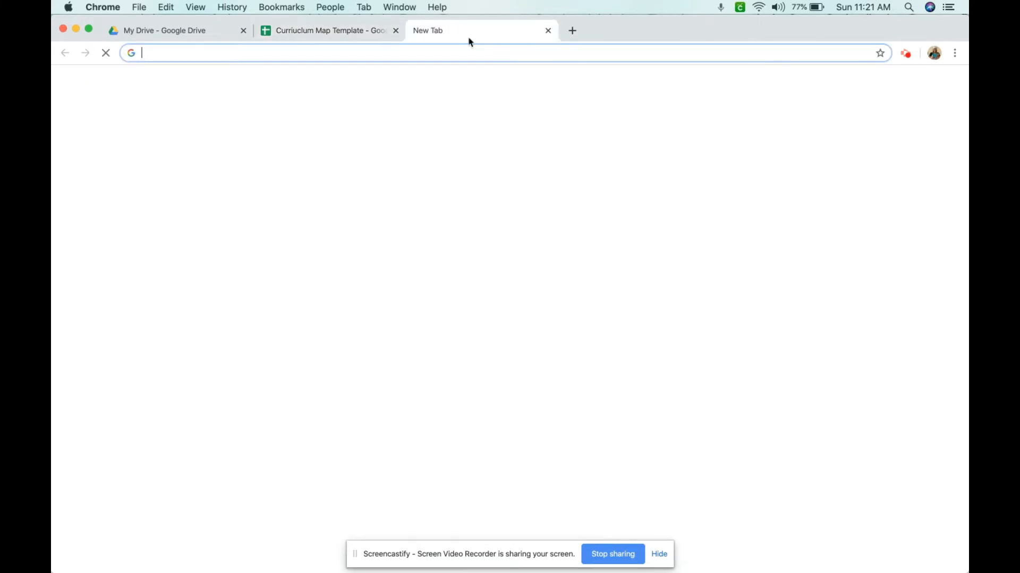
text(Canva)
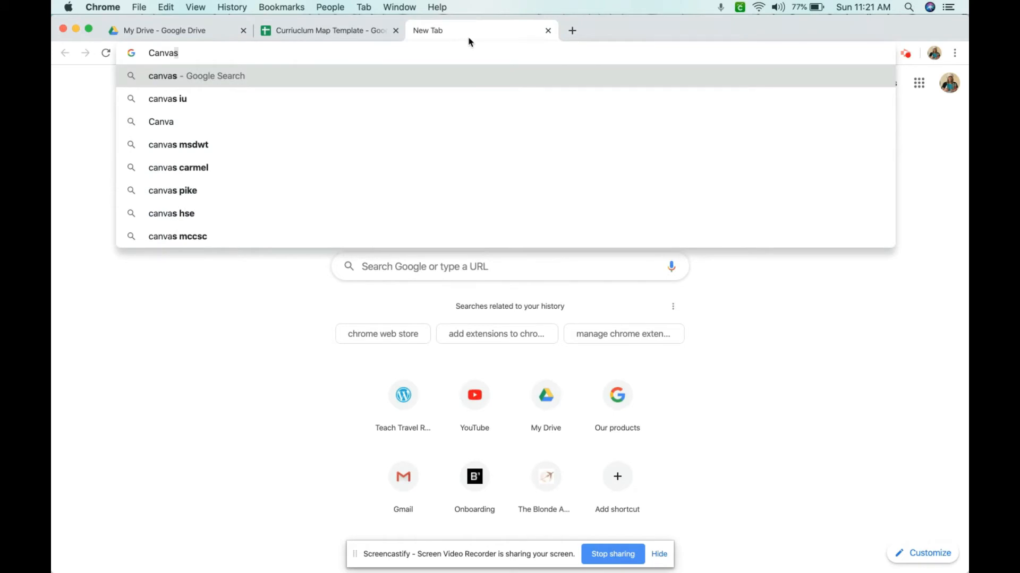
text( color)
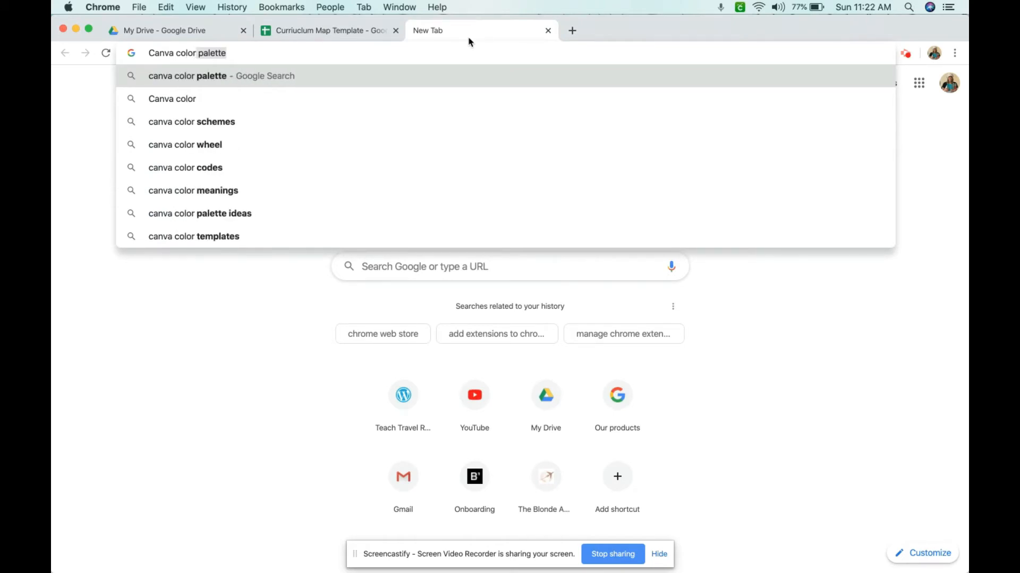
key(Return)
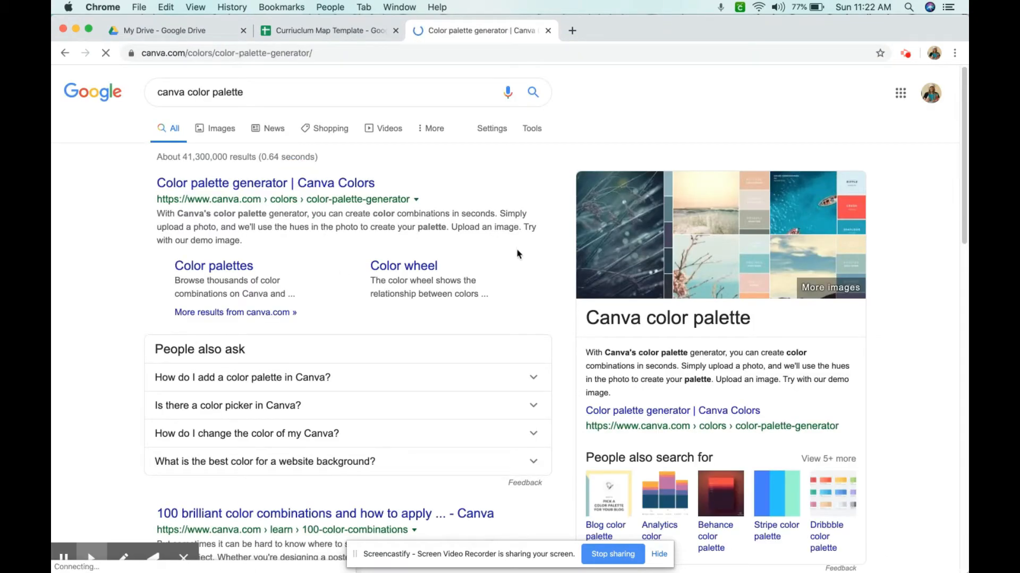
Open Canva's color palette generator and go to its color combinations page
click(335, 31)
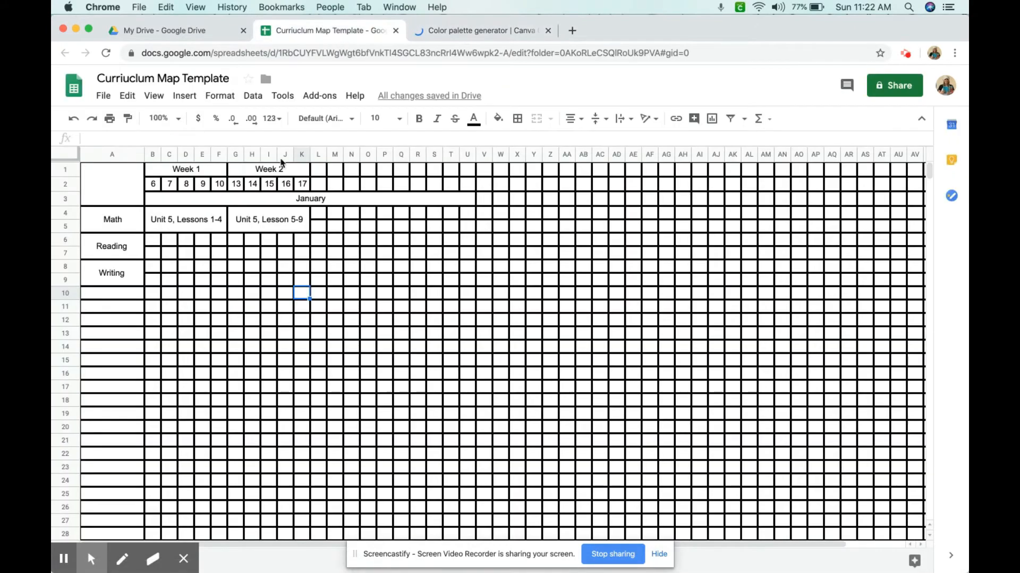
click(477, 36)
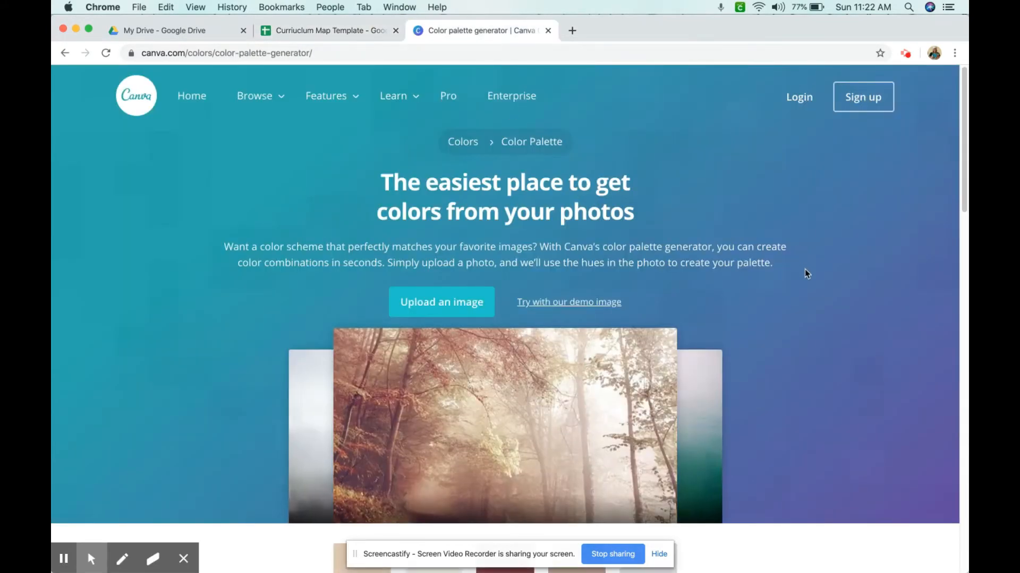
scroll(805, 276, down, 10)
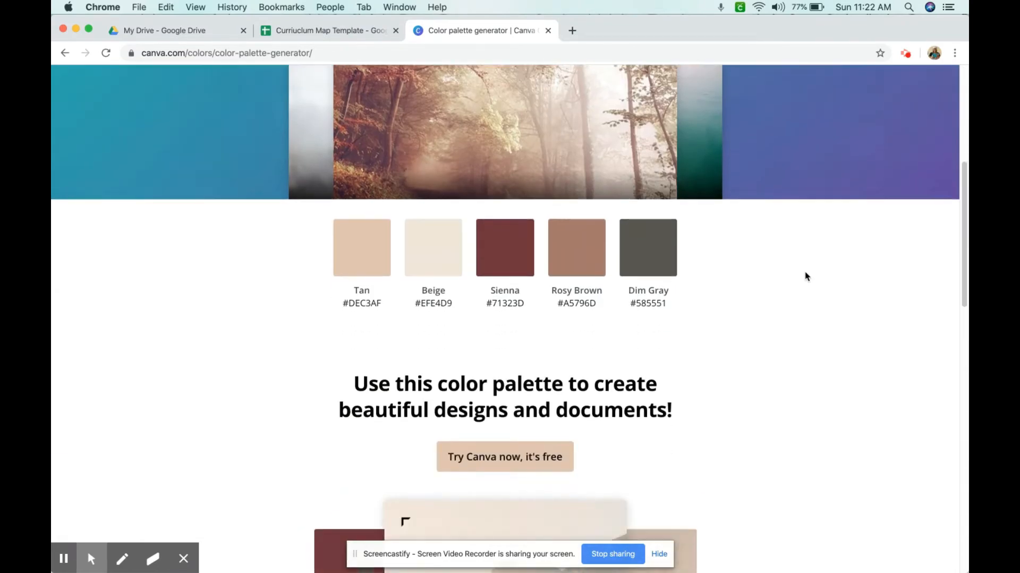
scroll(806, 277, down, 10)
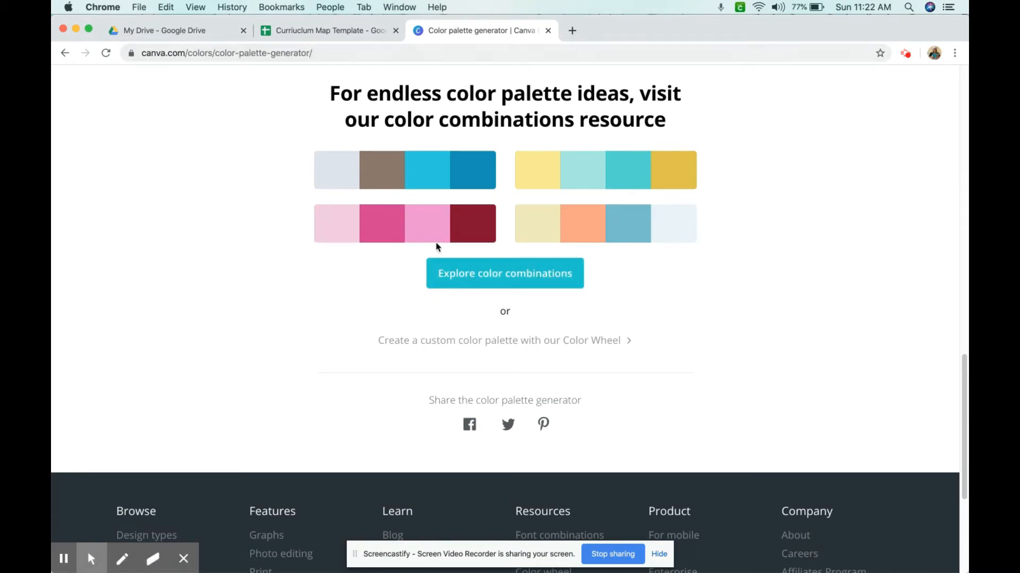
click(505, 277)
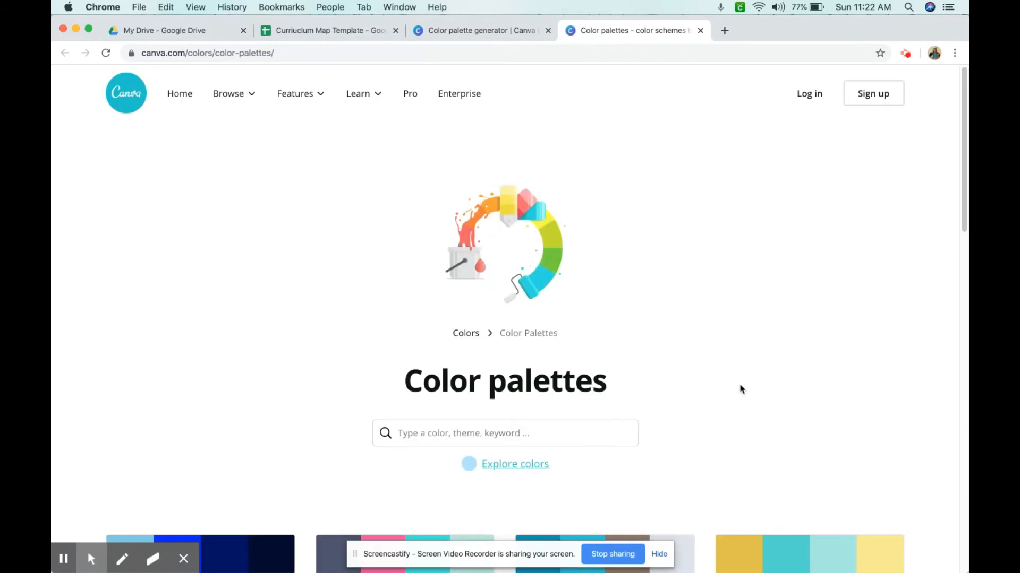
Browse the Canva color palettes and search them for "blue"
scroll(741, 385, down, 5)
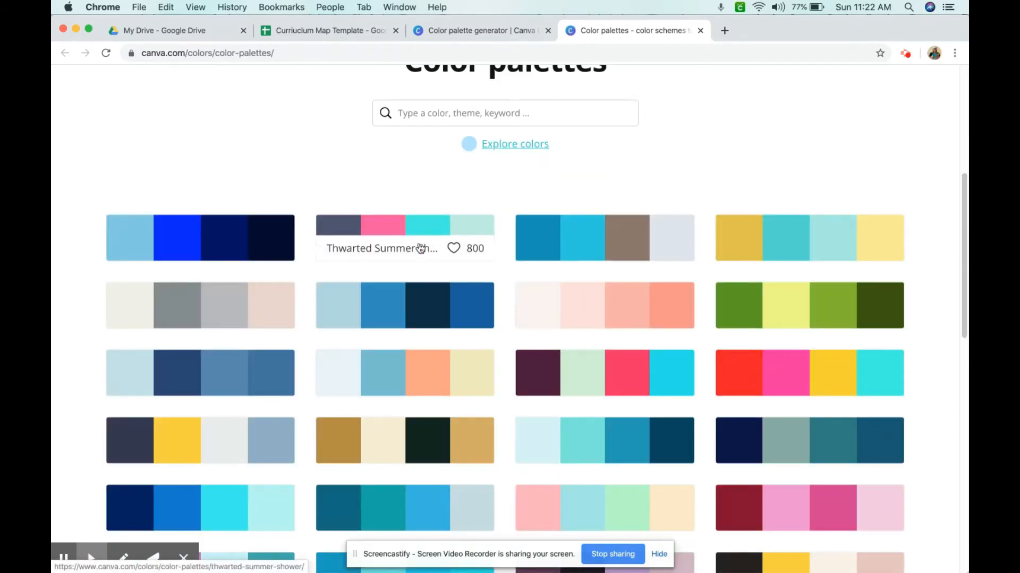
scroll(404, 249, down, 5)
scroll(472, 309, down, 4)
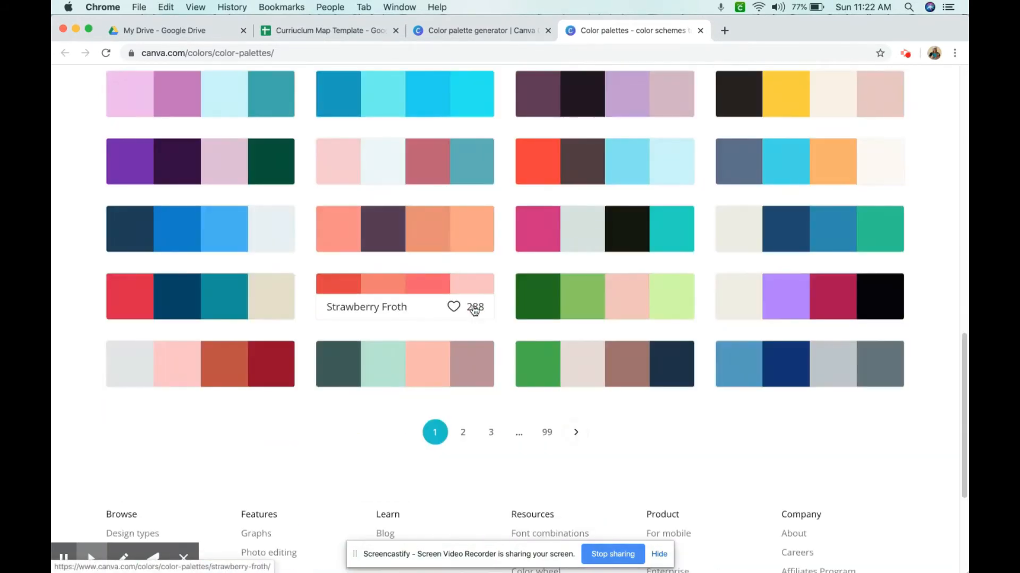
scroll(661, 319, up, 15)
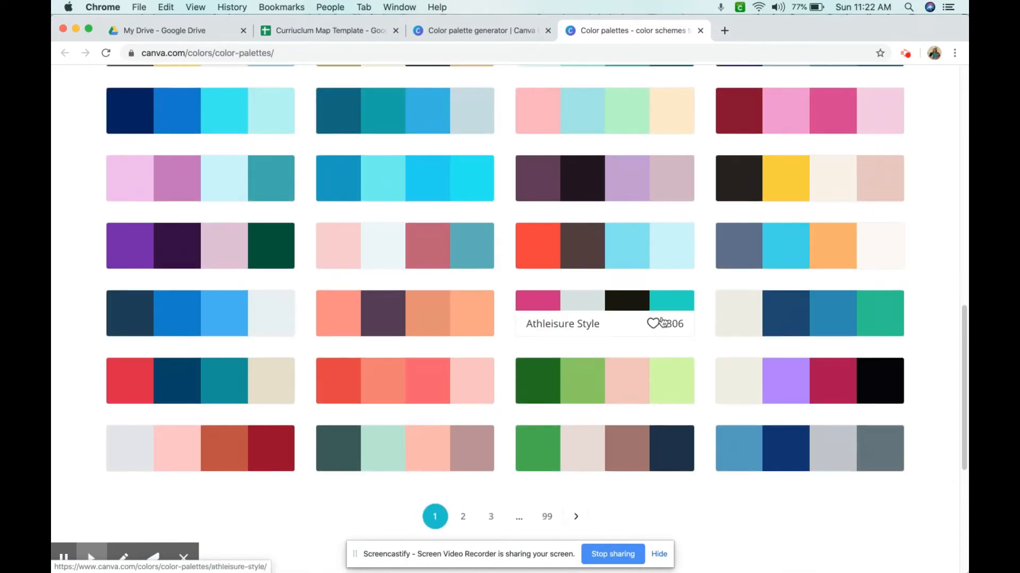
scroll(659, 321, down, 3)
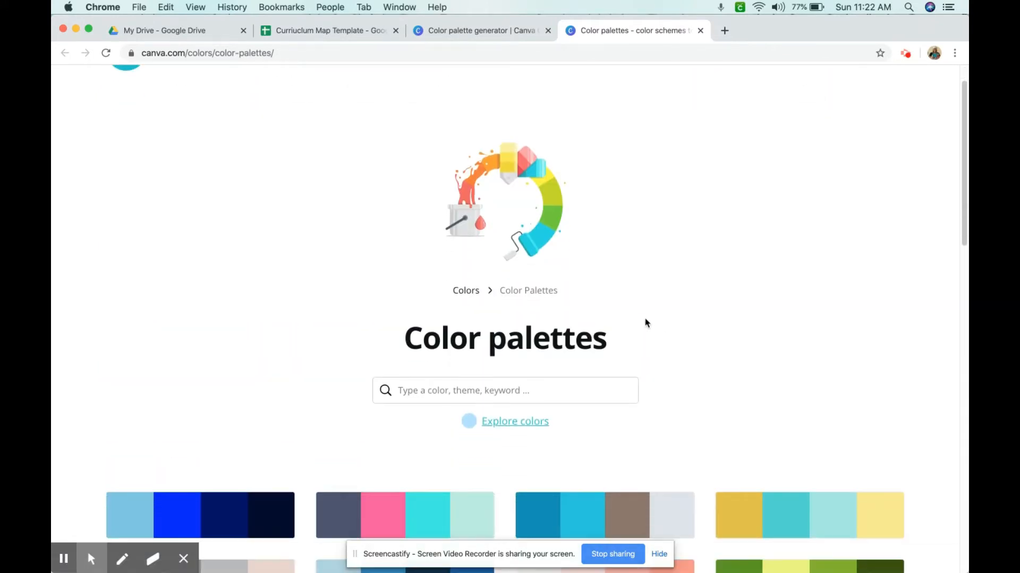
click(535, 278)
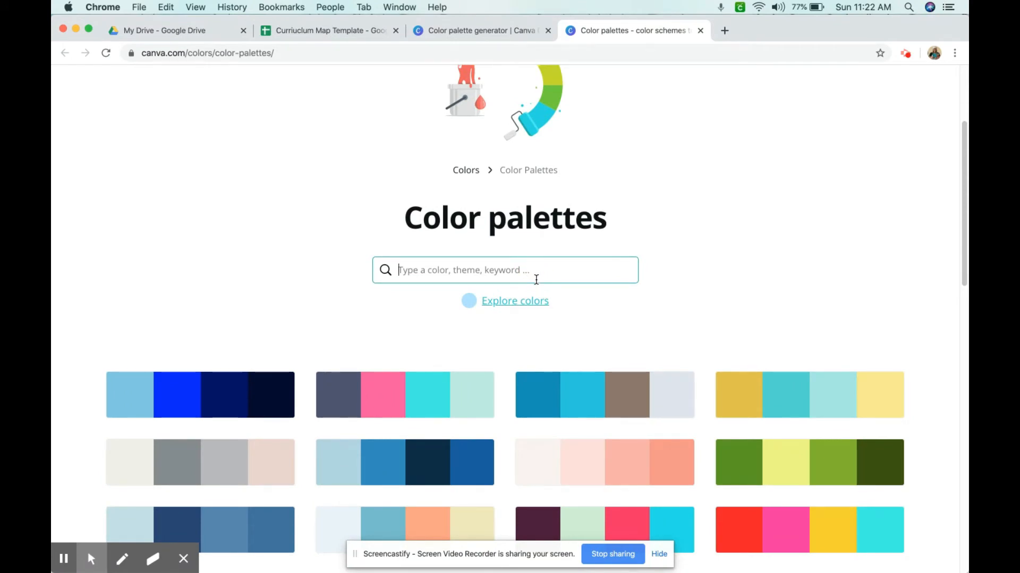
text(blue)
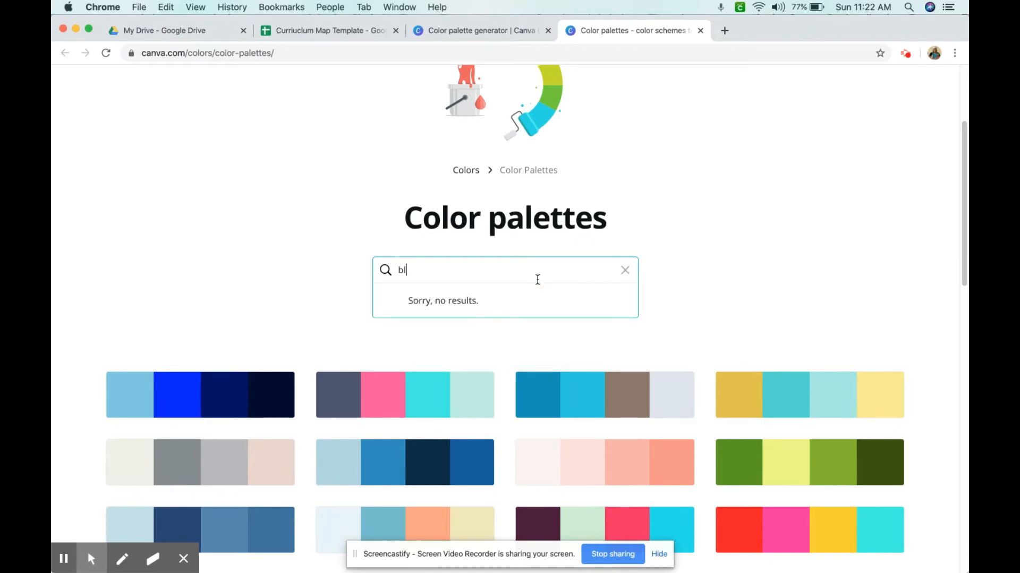
key(Return)
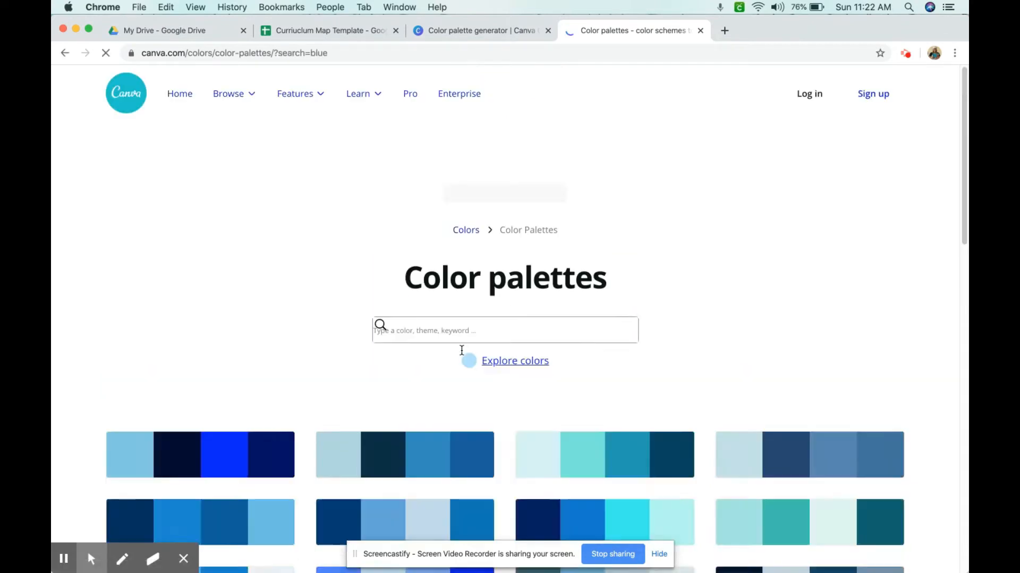
Open the Diaphanous Jellyfish palette from the blue search results
scroll(727, 376, down, 10)
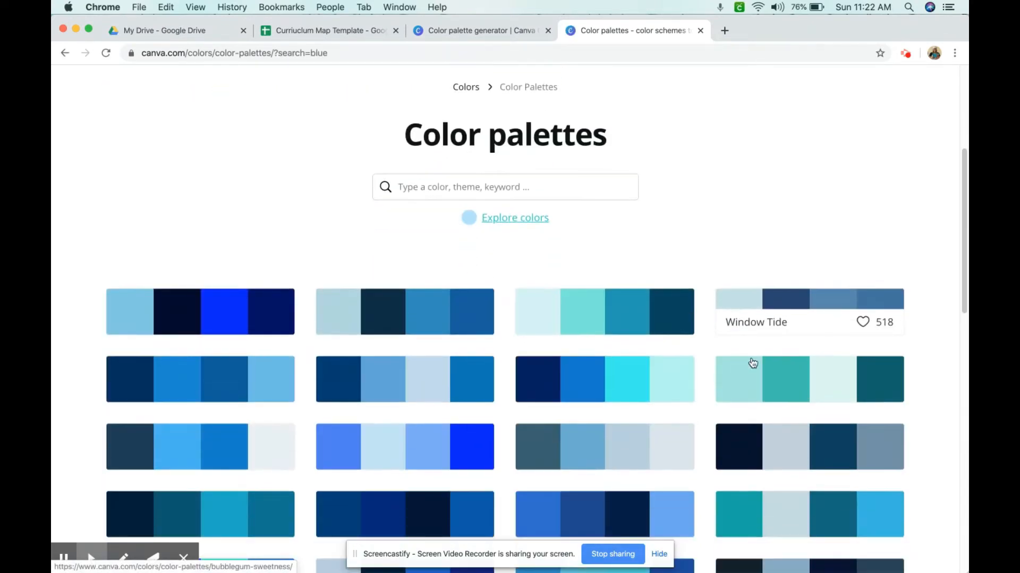
scroll(894, 421, down, 1)
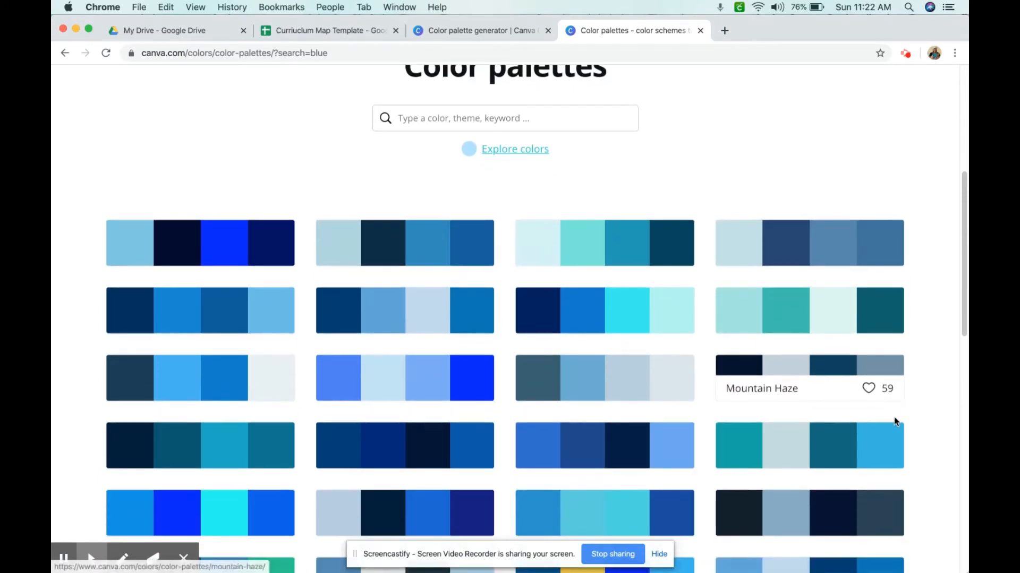
click(629, 312)
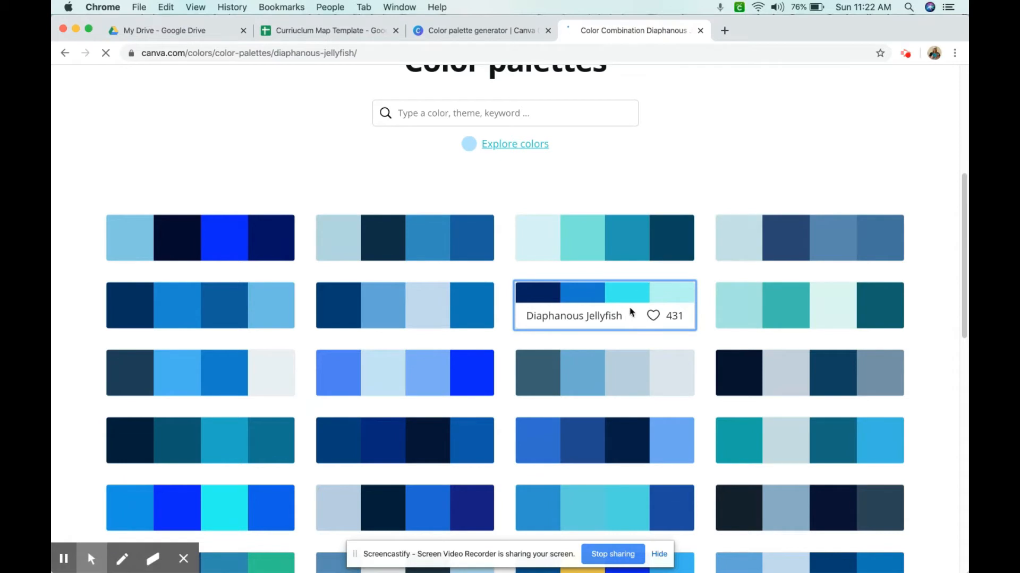
Select the Cyan hex code #2CEEF0 and return to the Curriculum Map Template spreadsheet
scroll(913, 405, down, 10)
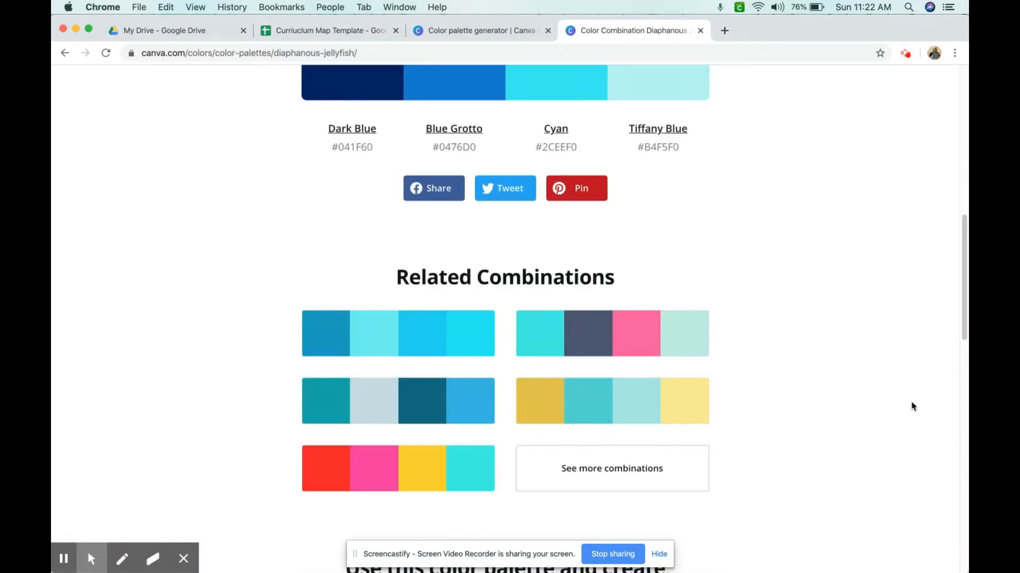
scroll(911, 407, up, 4)
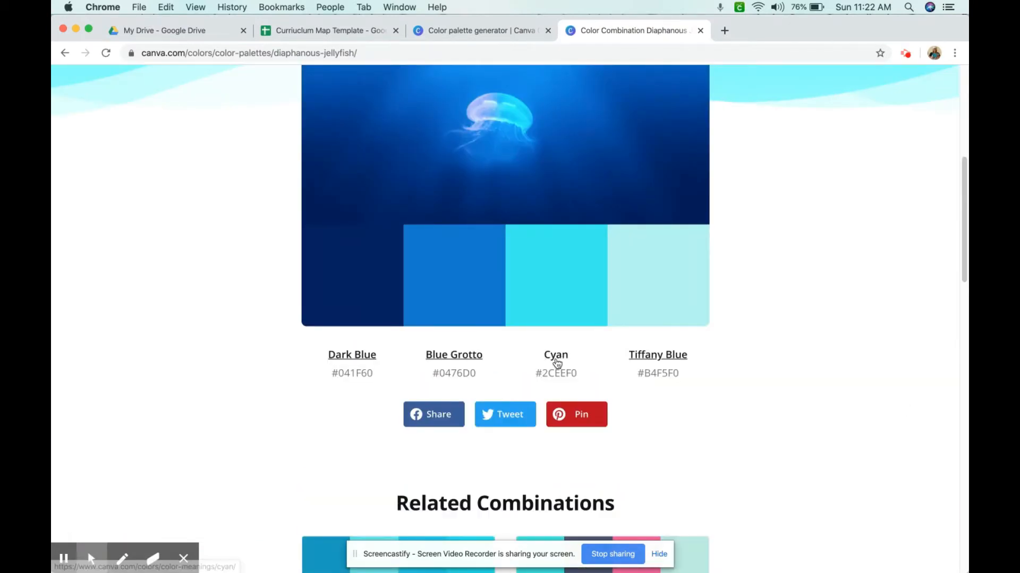
drag(536, 373, 577, 374)
key(super+c)
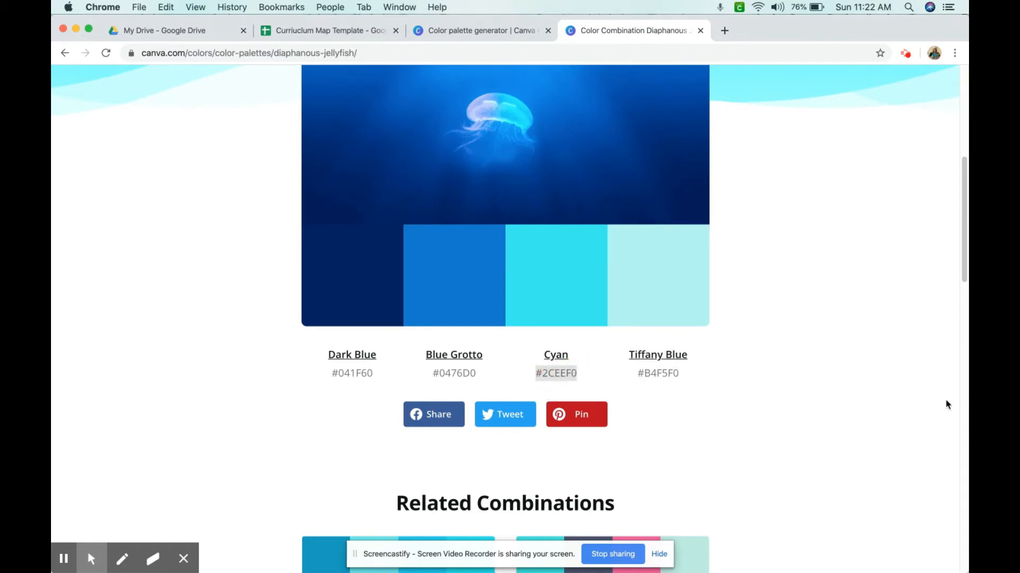
scroll(827, 431, up, 7)
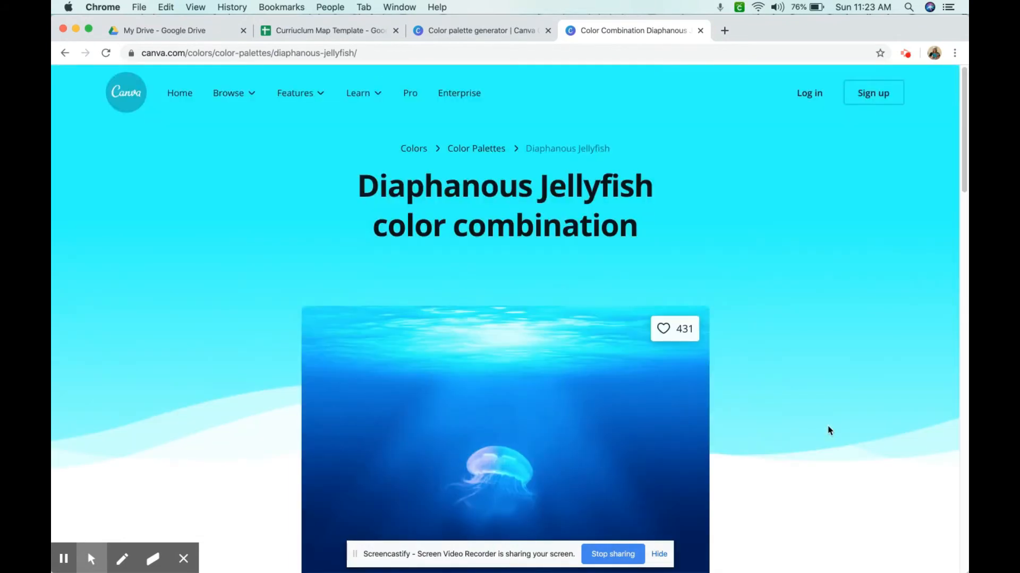
click(303, 32)
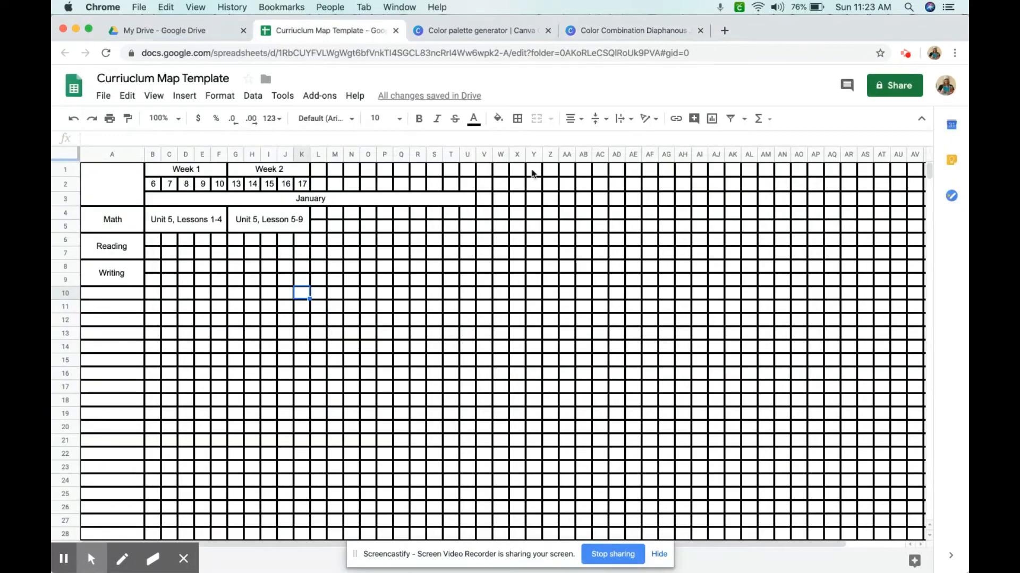
Fill the two Math lesson cells with the custom color #2CEEF0
click(191, 218)
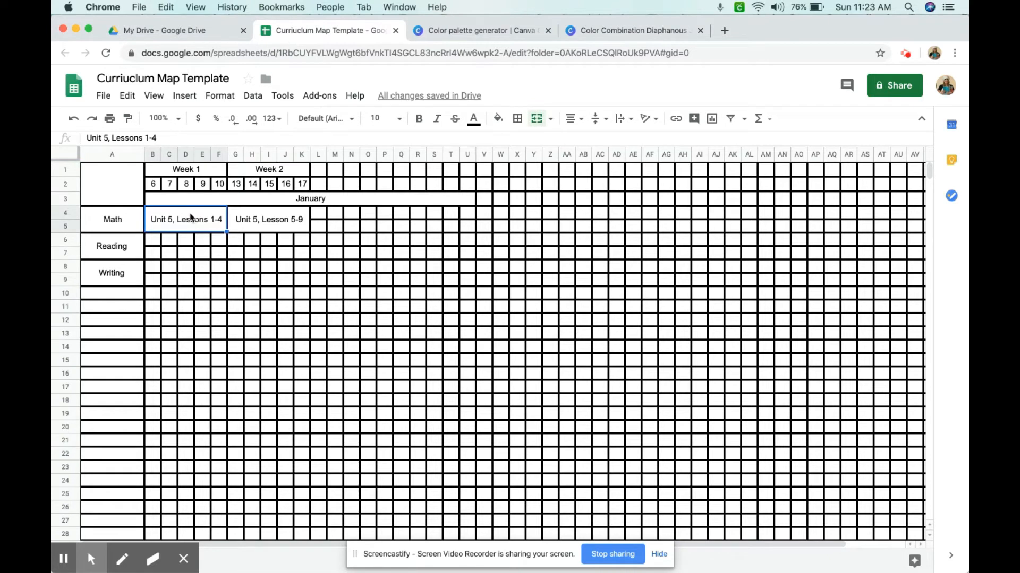
drag(191, 218, 257, 220)
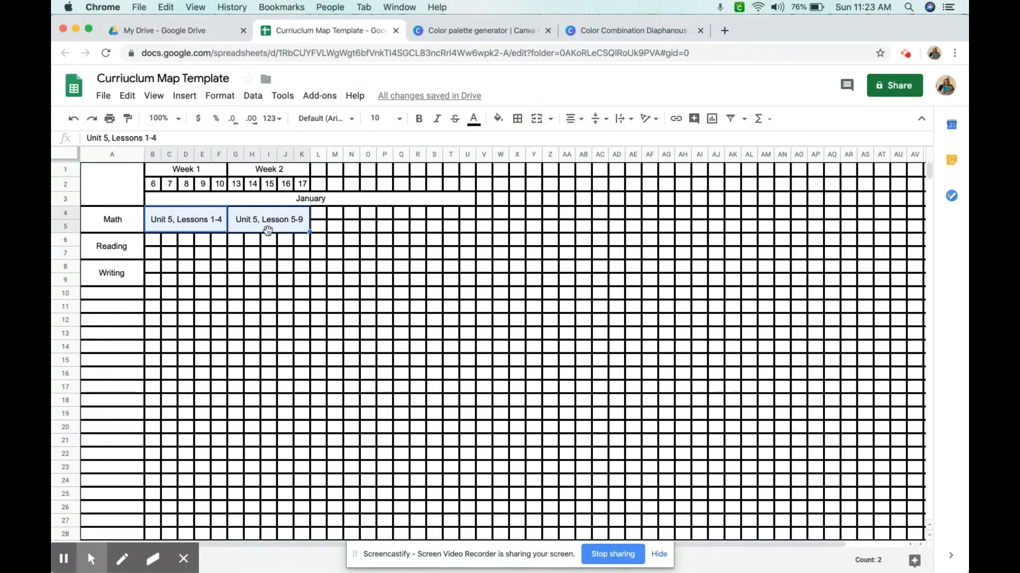
click(498, 118)
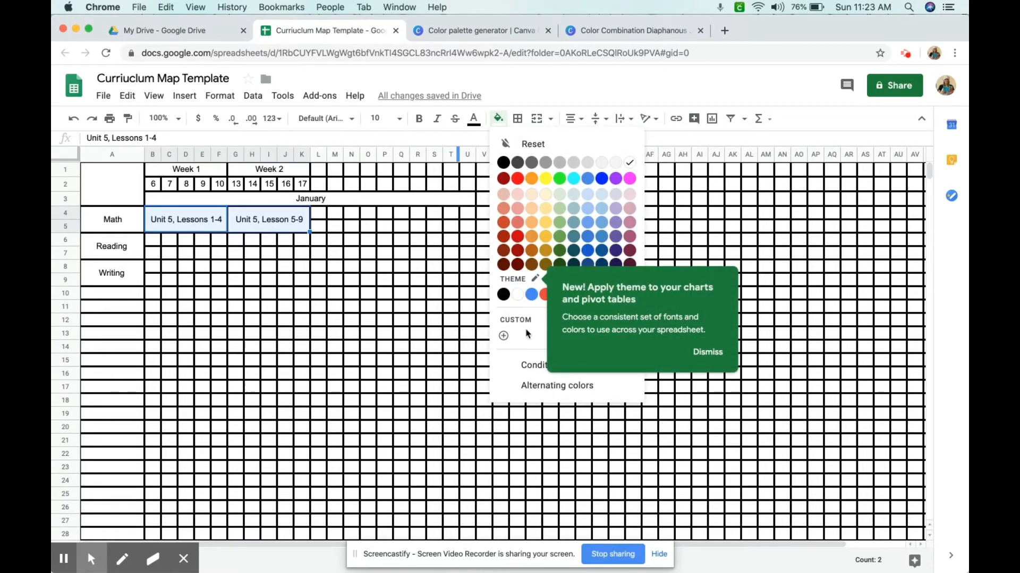
click(707, 353)
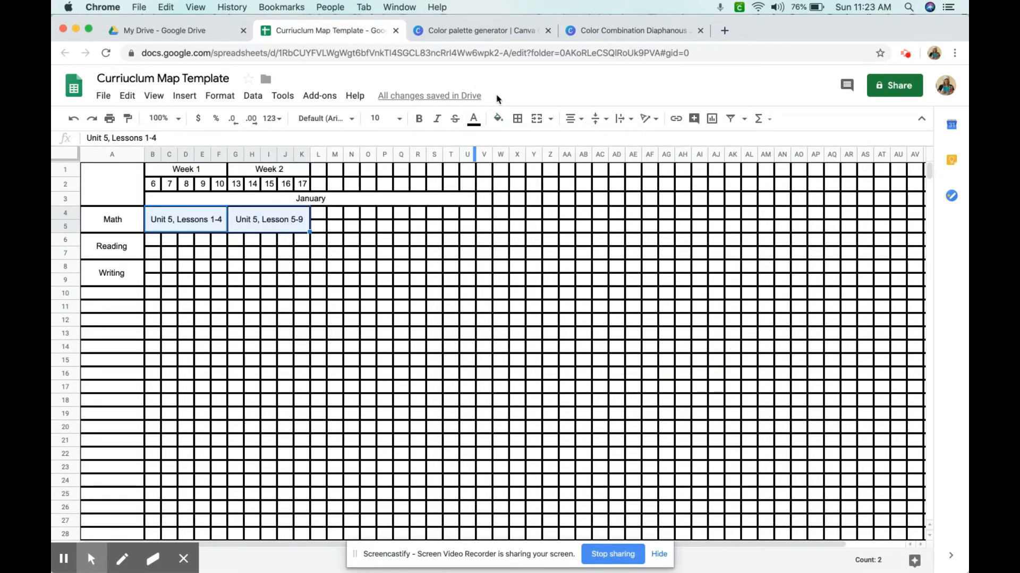
click(498, 118)
click(501, 333)
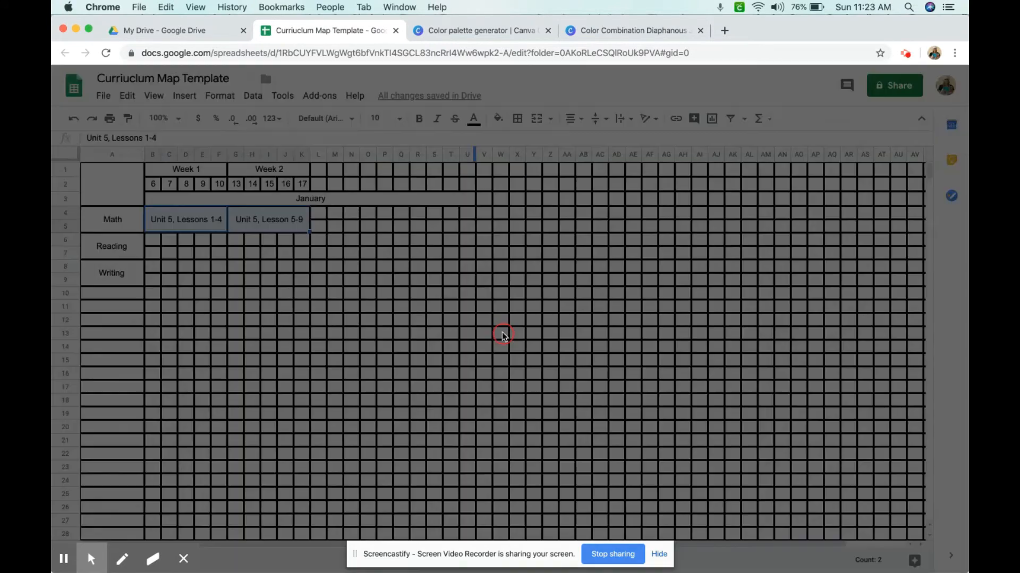
triple_click(505, 235)
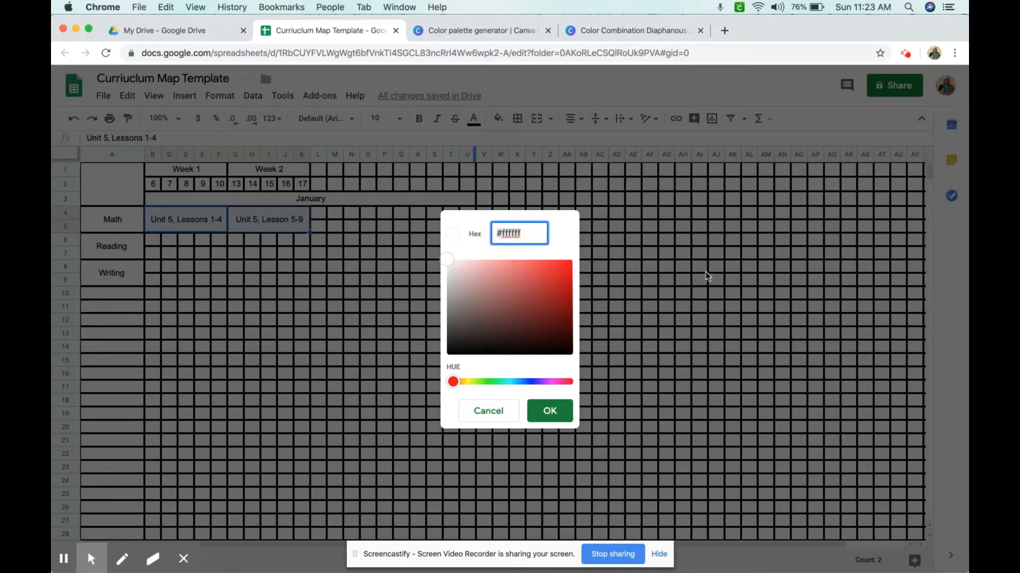
key(super+v)
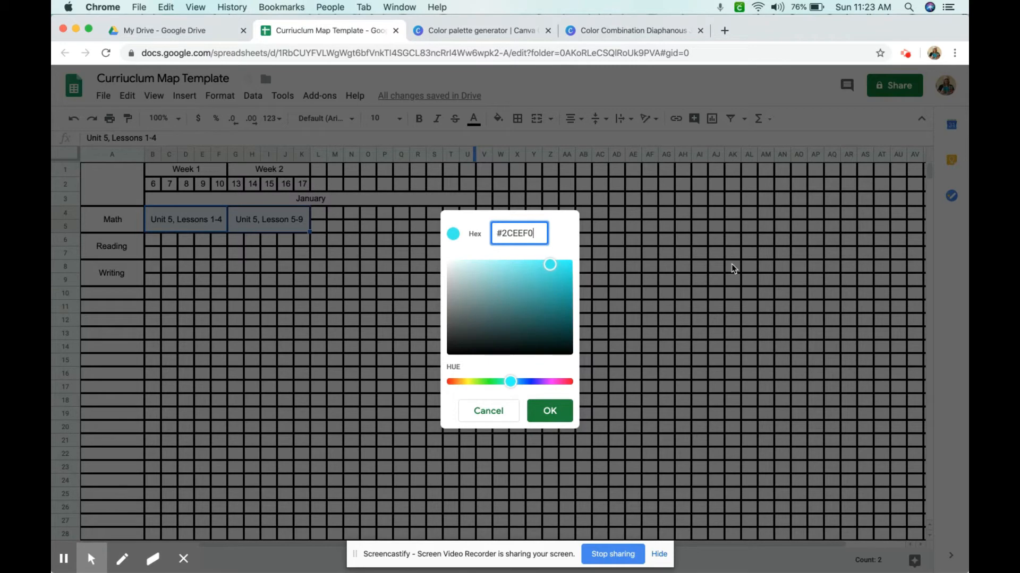
click(560, 411)
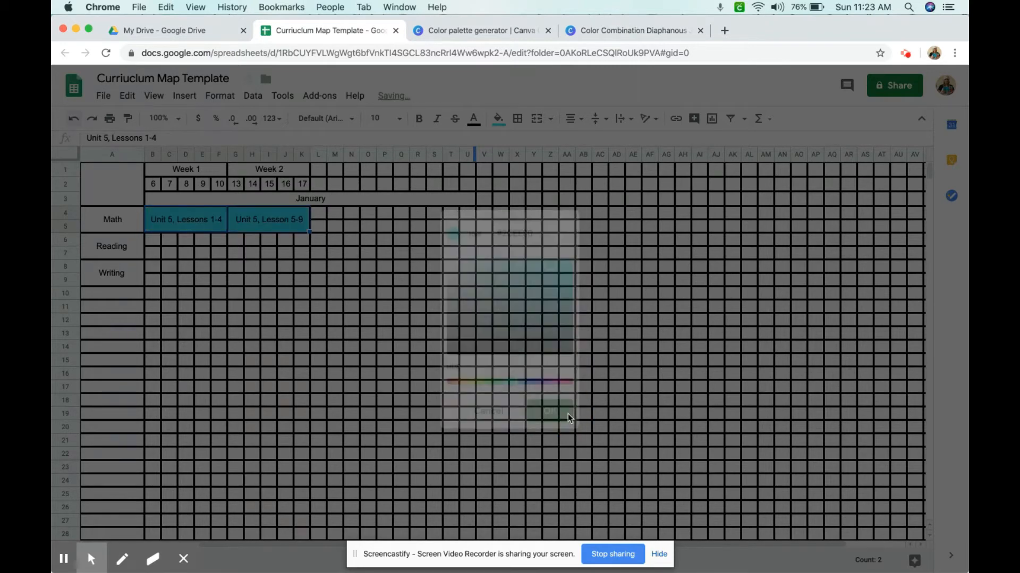
Merge the Reading row's cells under Weeks 1 and 2 and enter "The Tiger Rising"
click(272, 268)
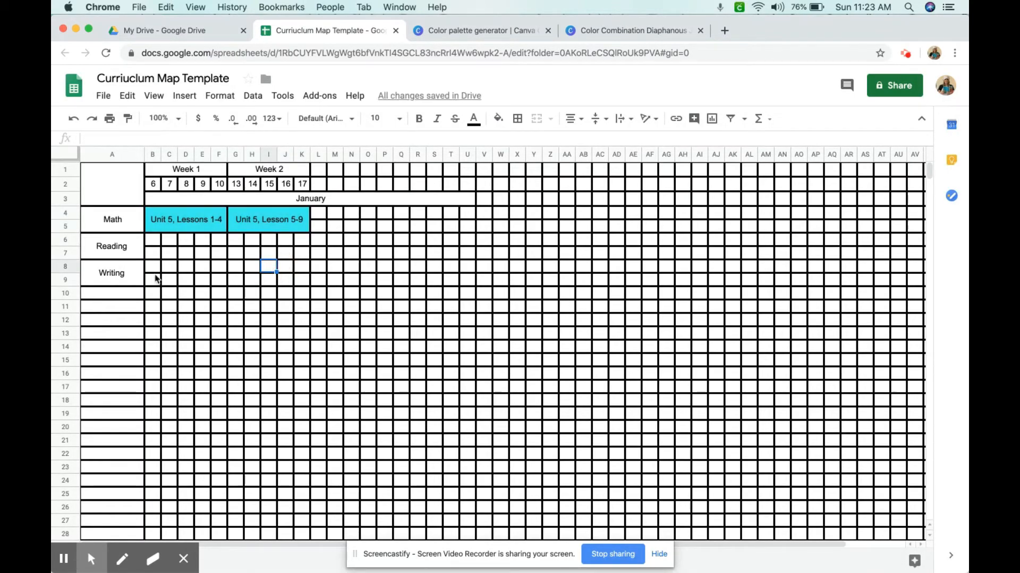
drag(153, 244, 304, 255)
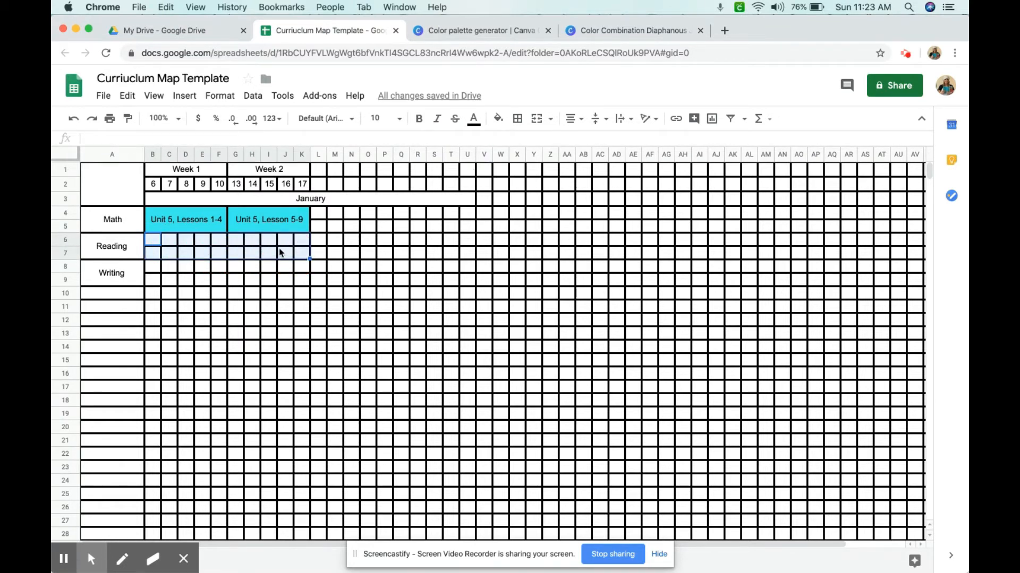
click(538, 120)
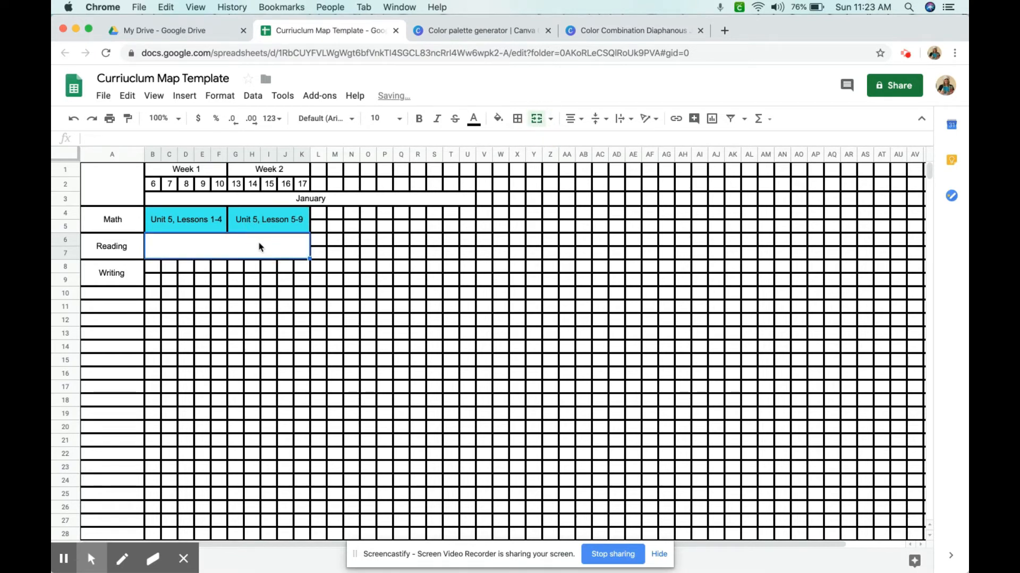
text(Th)
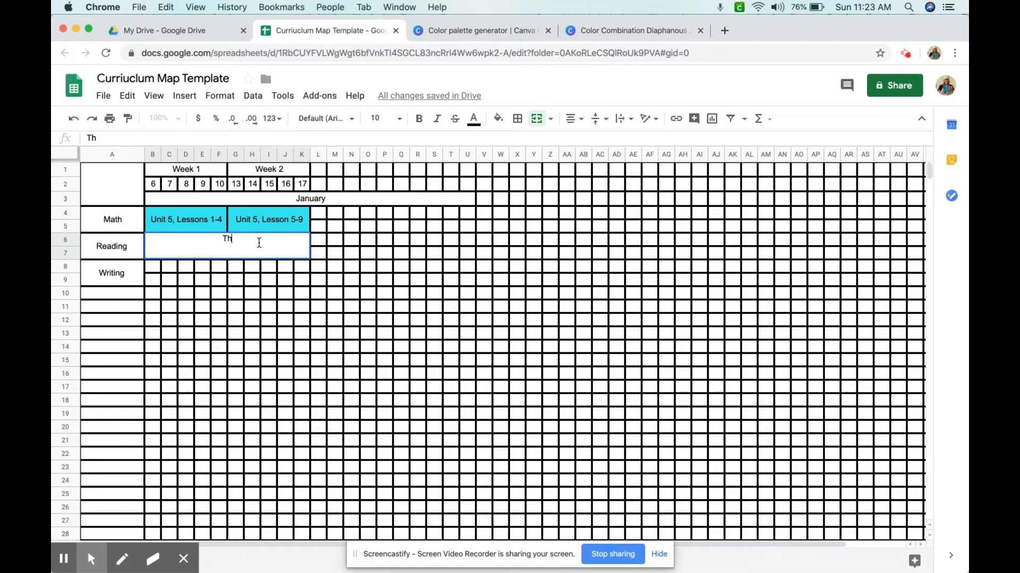
text(e Tiger Rising)
click(247, 282)
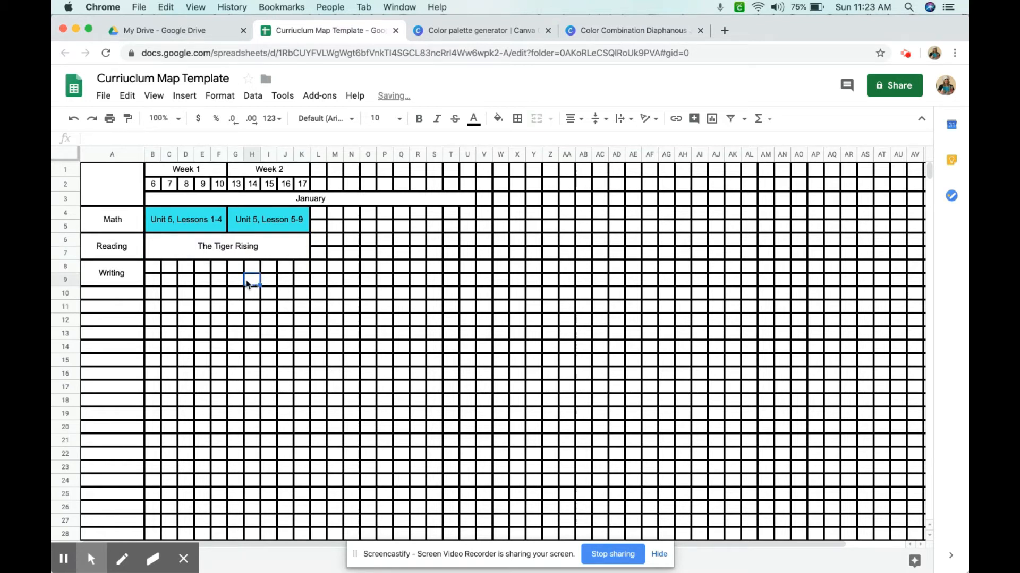
Go back to the Canva color palettes page and search it for "green"
click(222, 251)
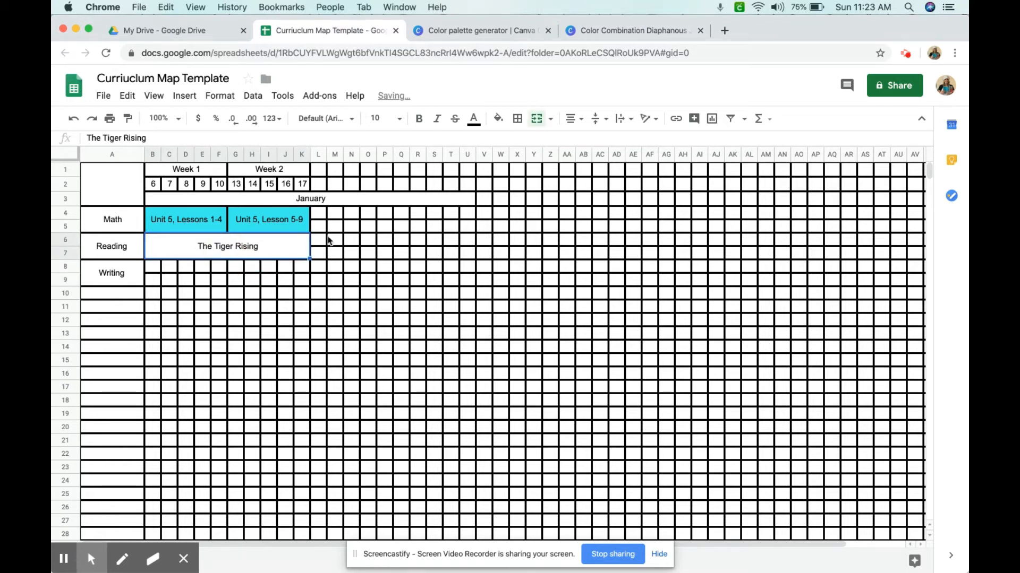
click(608, 32)
click(485, 28)
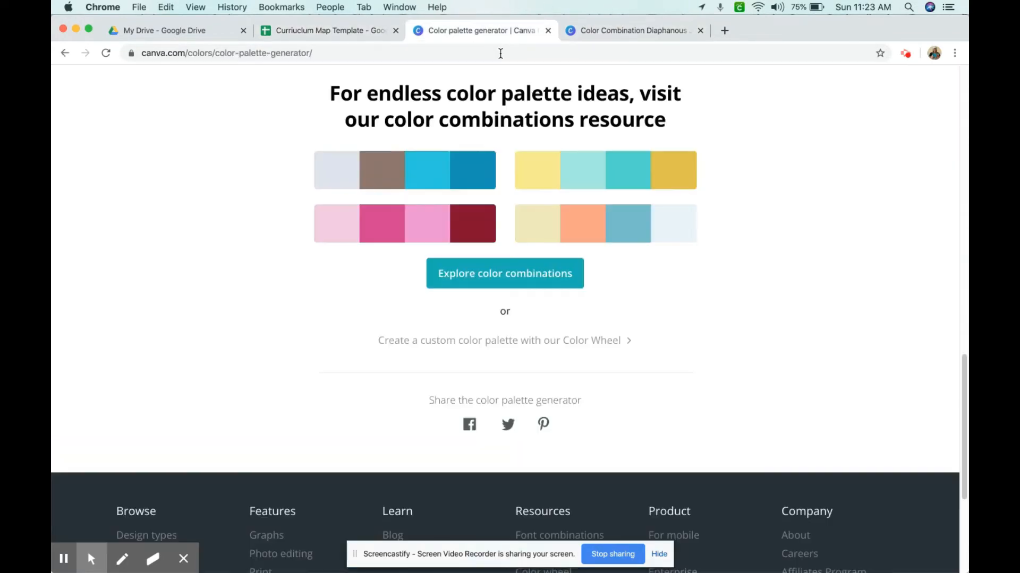
click(601, 37)
click(65, 53)
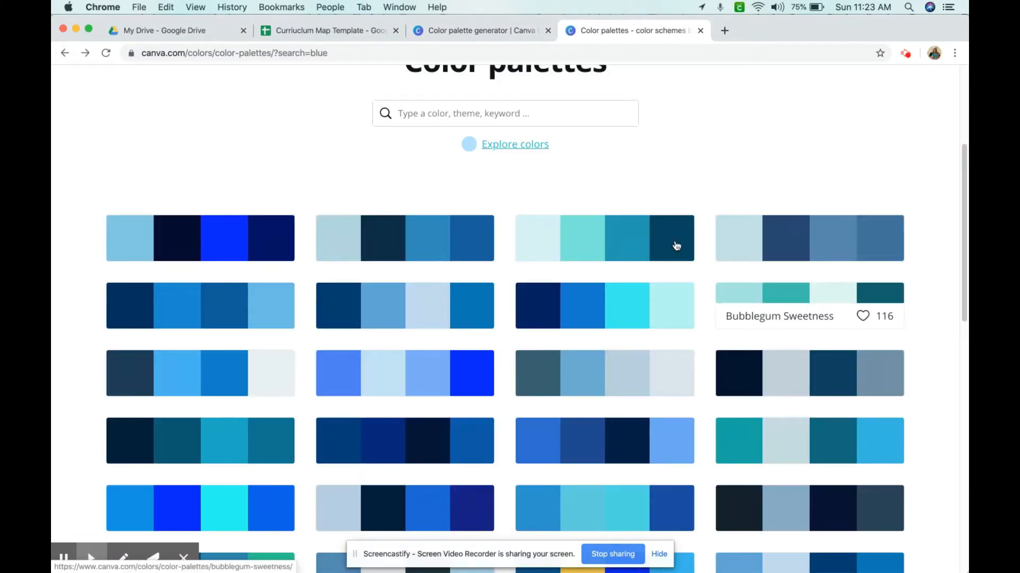
click(456, 113)
text(green)
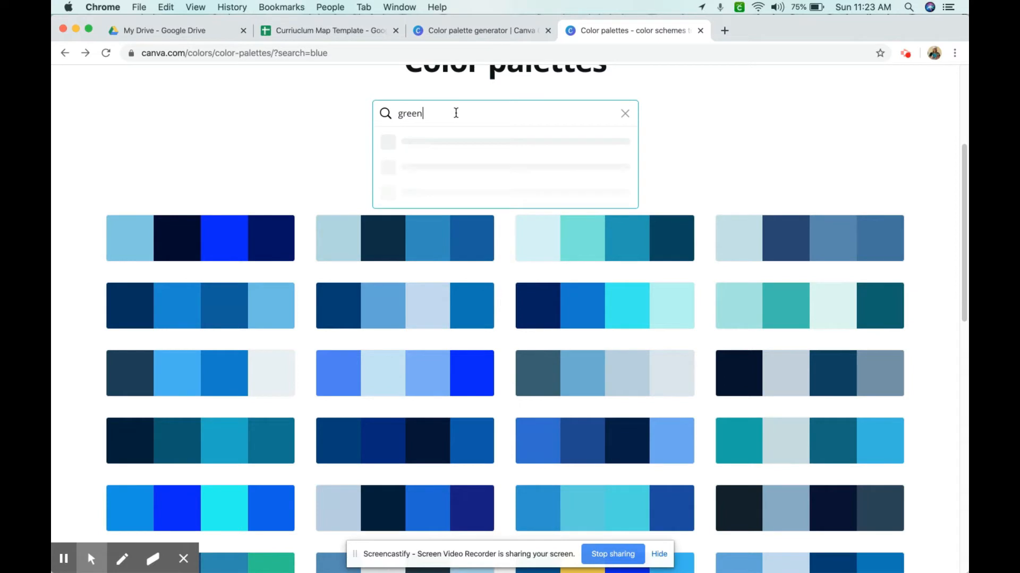
key(Return)
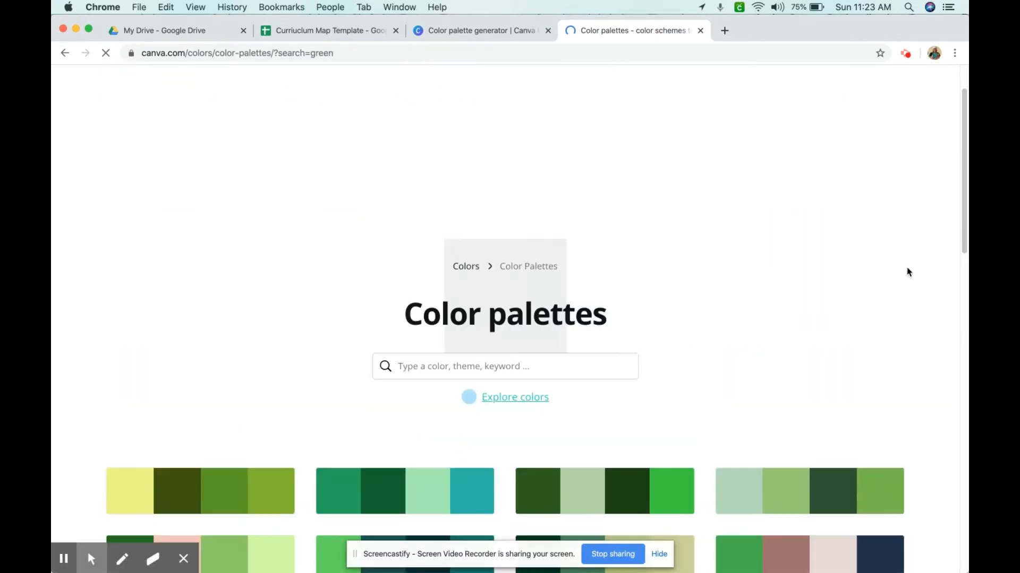
Open the Electric Neon Plate palette, select the Neon Green hex code #65FC6A, and return to the spreadsheet
scroll(908, 264, down, 3)
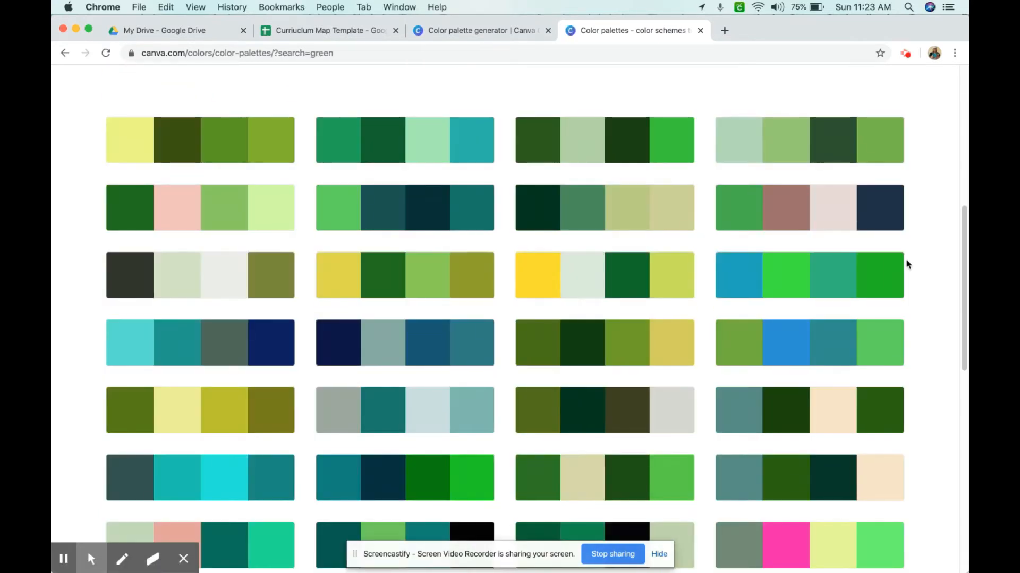
scroll(905, 268, down, 2)
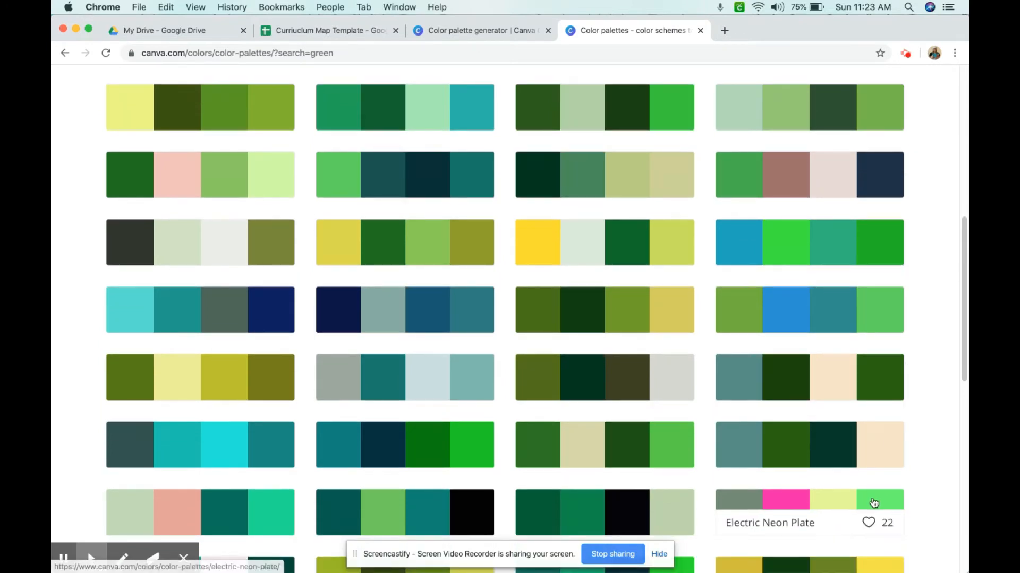
click(873, 503)
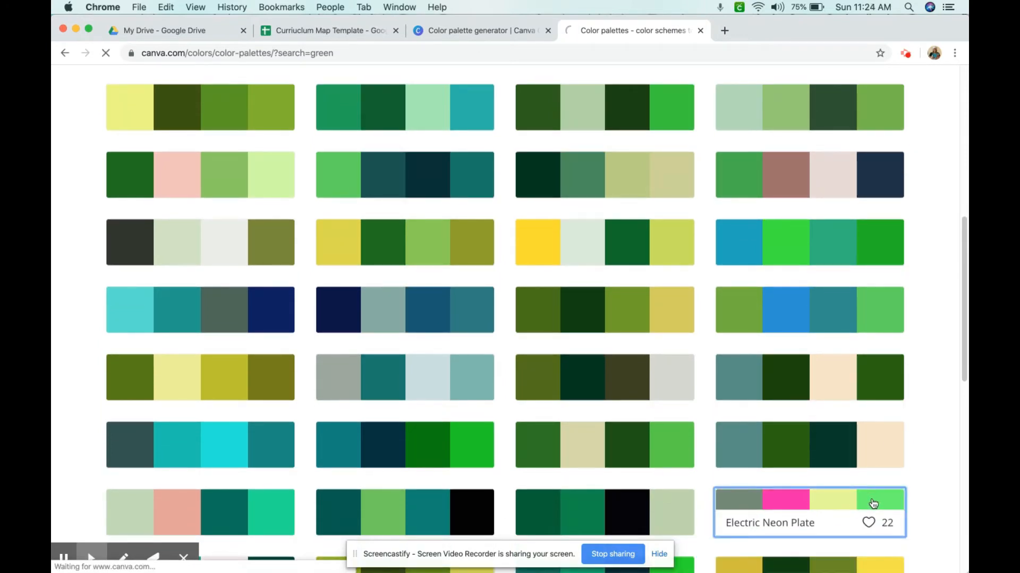
scroll(751, 339, down, 5)
scroll(754, 342, up, 1)
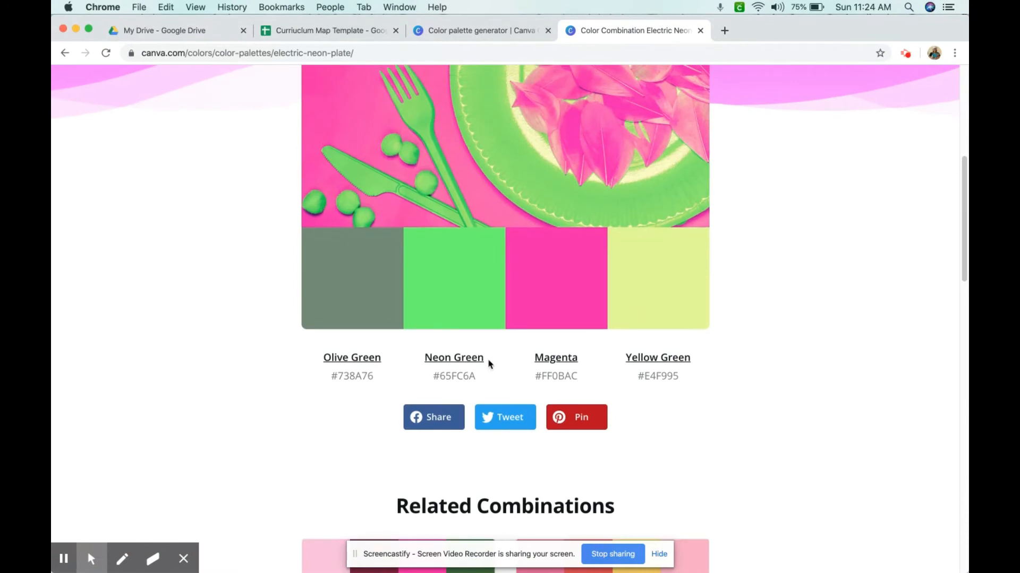
drag(435, 378, 478, 377)
key(super+c)
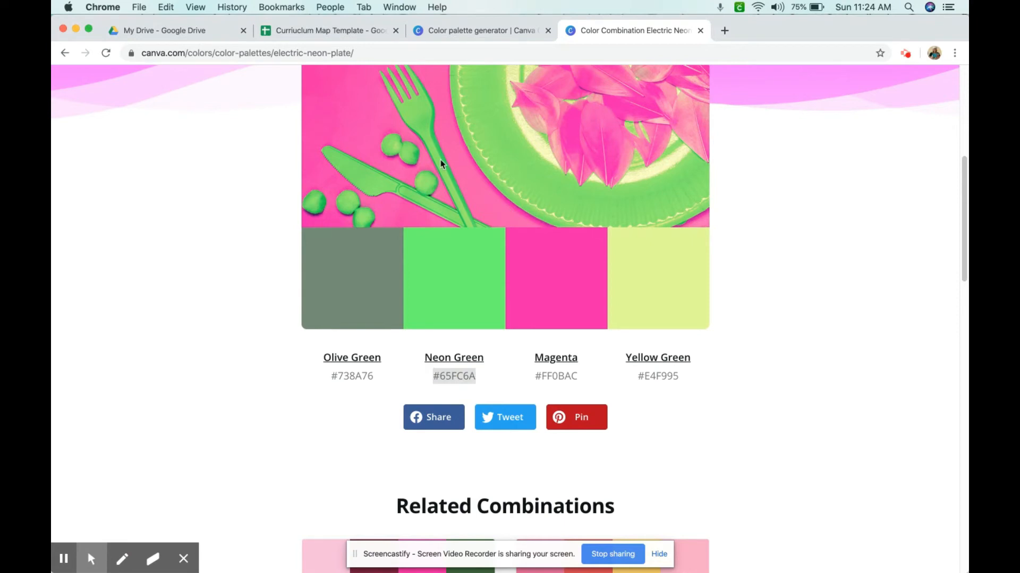
click(310, 32)
Fill the merged Reading cell with the custom color #65FC6A
right_click(240, 246)
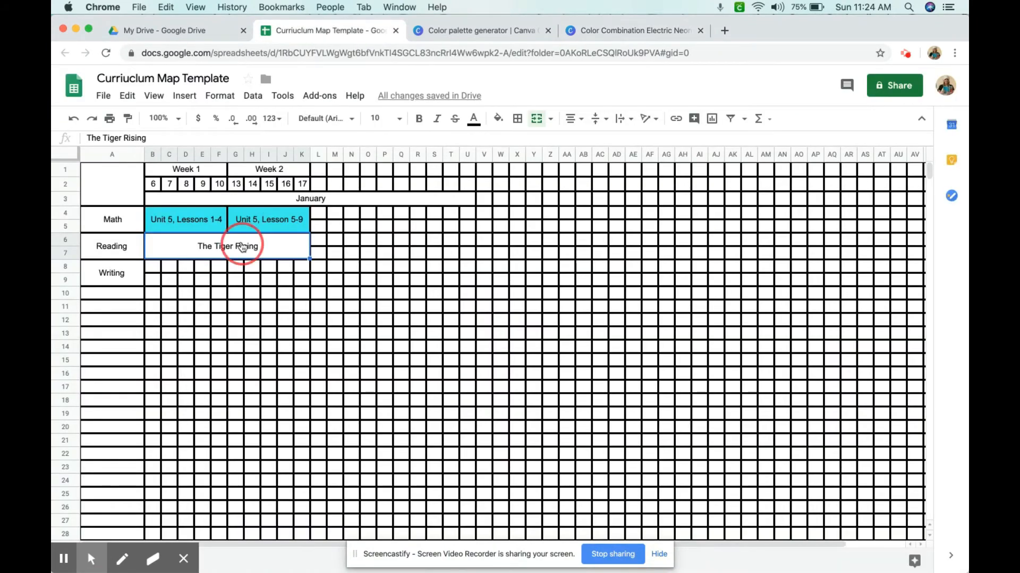
click(502, 120)
click(517, 336)
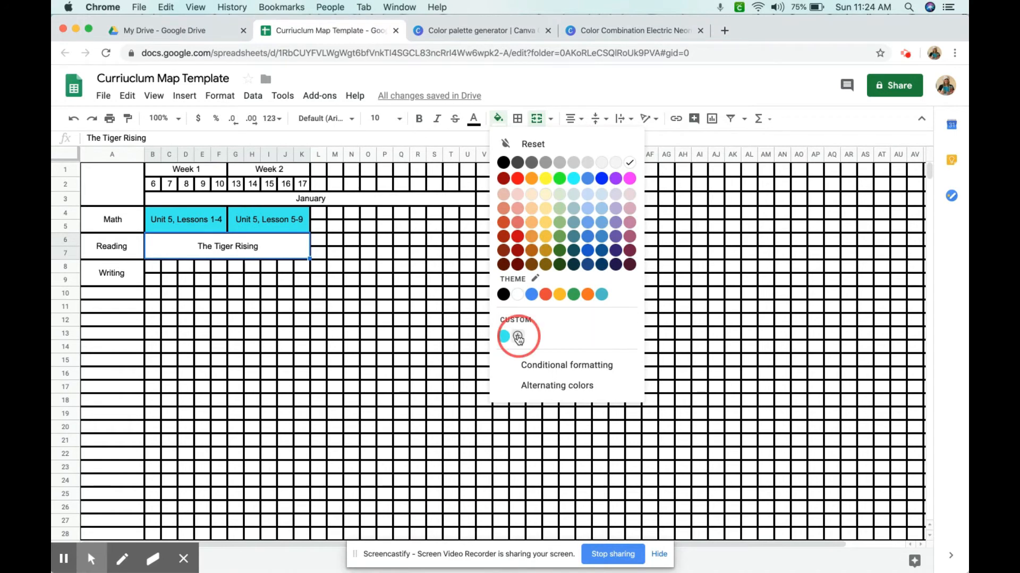
click(525, 235)
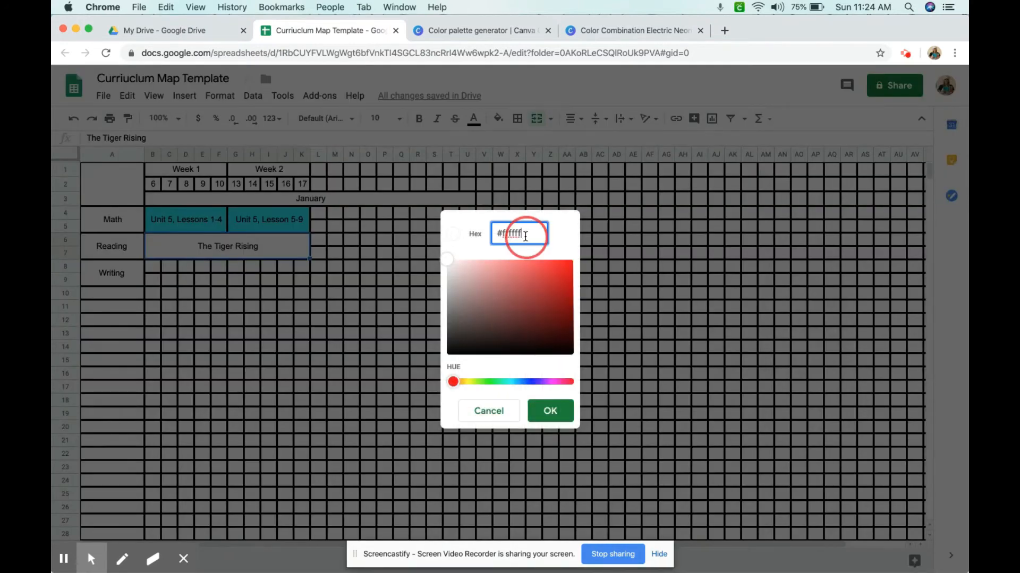
key(super+a)
key(super+v)
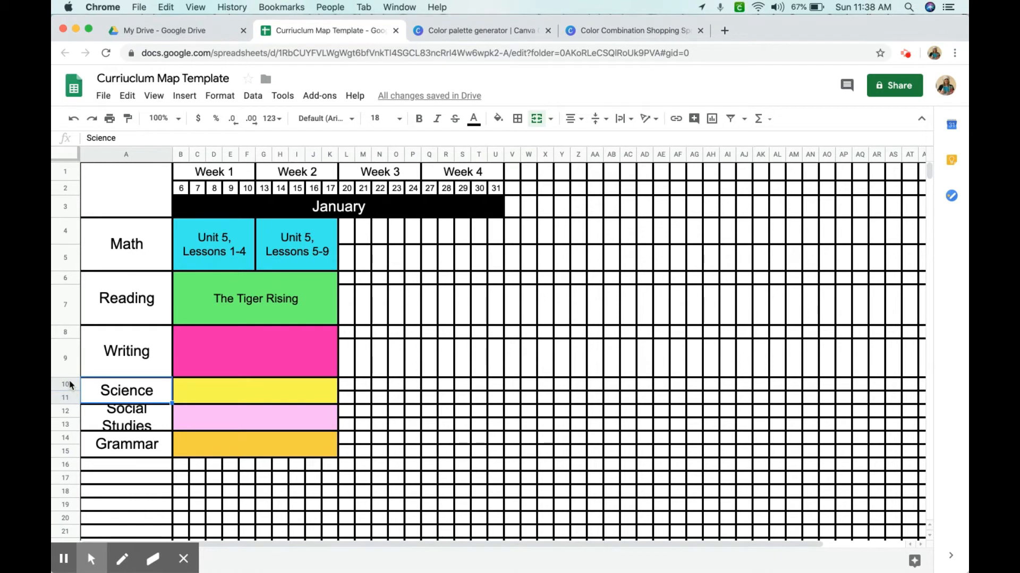
click(65, 394)
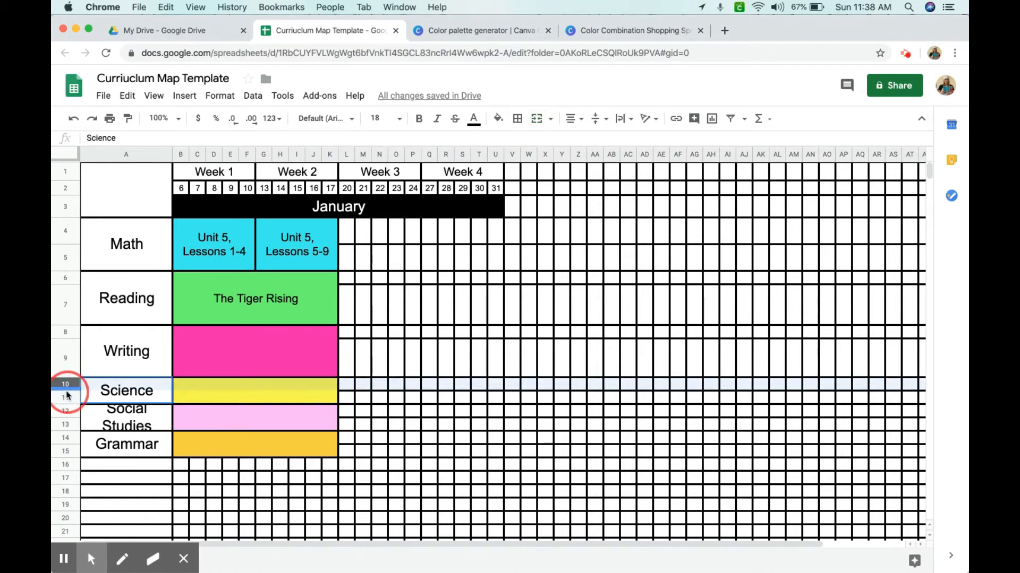
drag(66, 394, 64, 429)
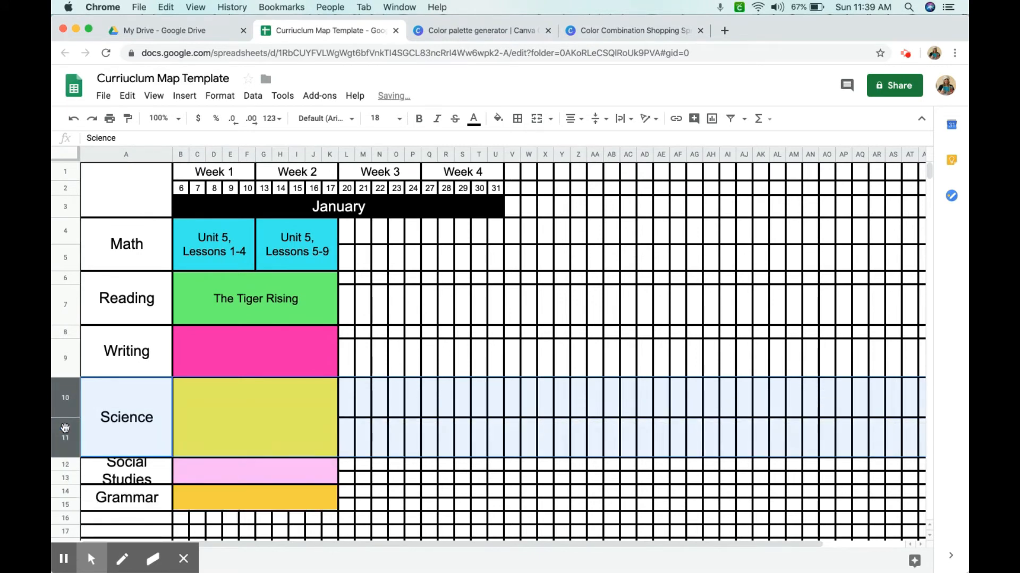
drag(65, 456, 68, 420)
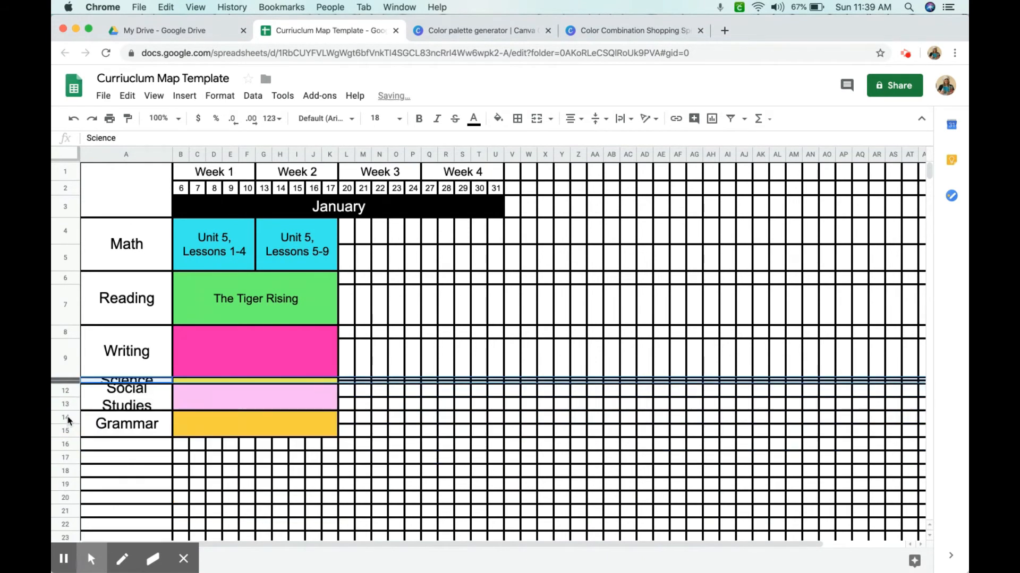
click(74, 119)
click(75, 121)
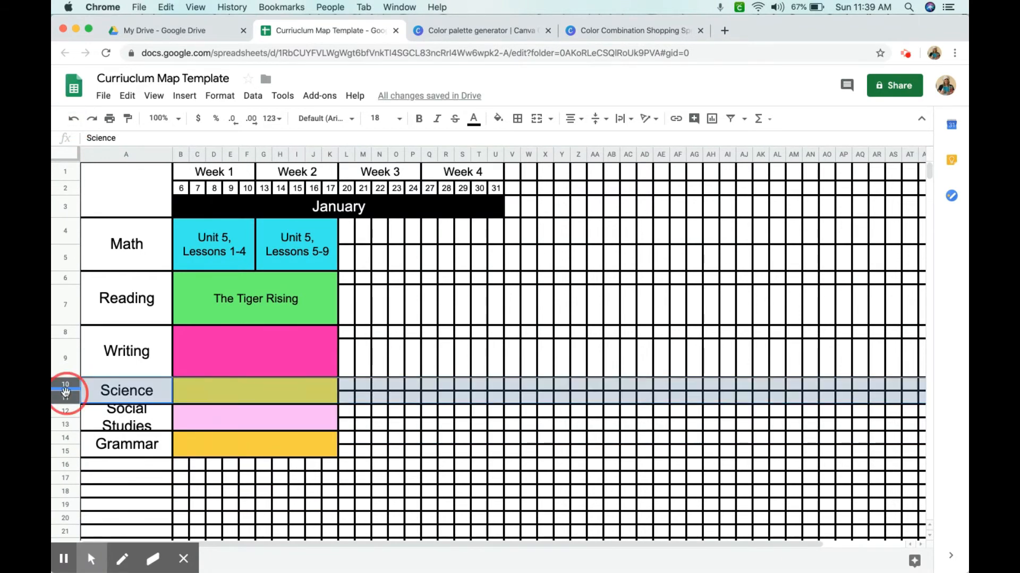
Enlarge the Science, Social Studies and Grammar rows to match the height of the other subject rows
drag(66, 392, 65, 405)
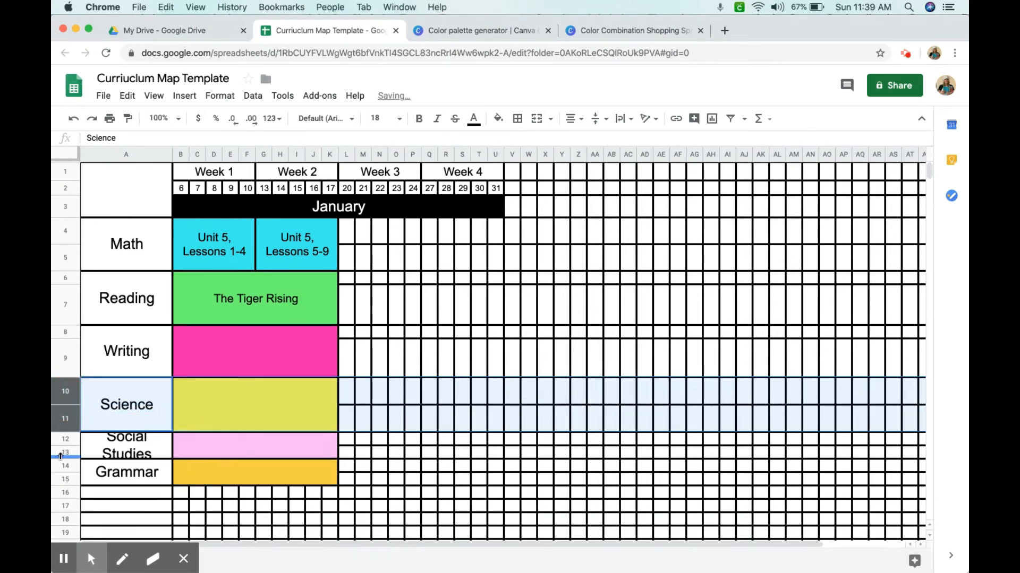
click(71, 440)
drag(69, 444, 64, 500)
click(65, 487)
click(176, 490)
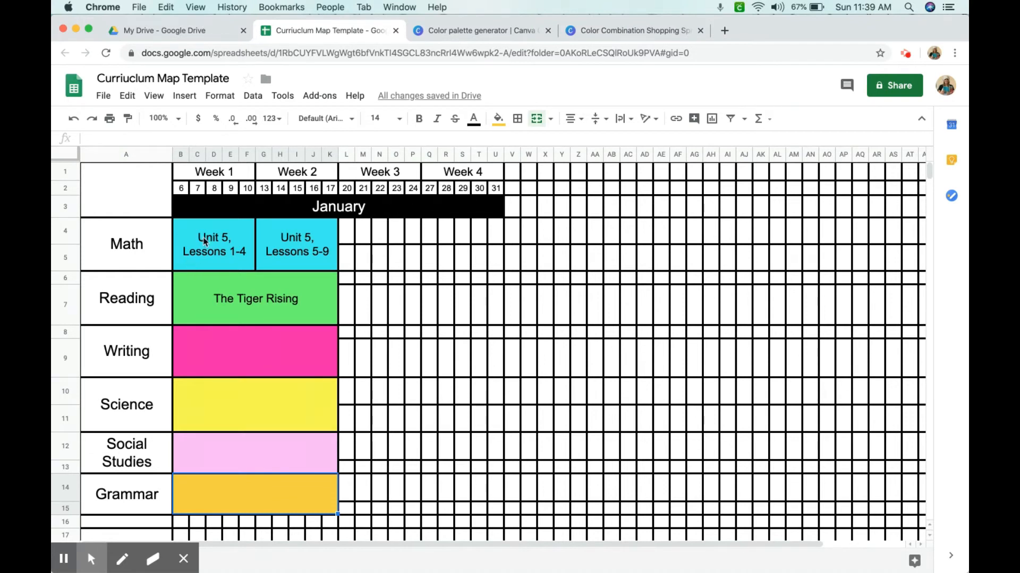
Merge the Math row's cells across Weeks 1 to 4 into a single block
drag(204, 242, 495, 263)
click(533, 119)
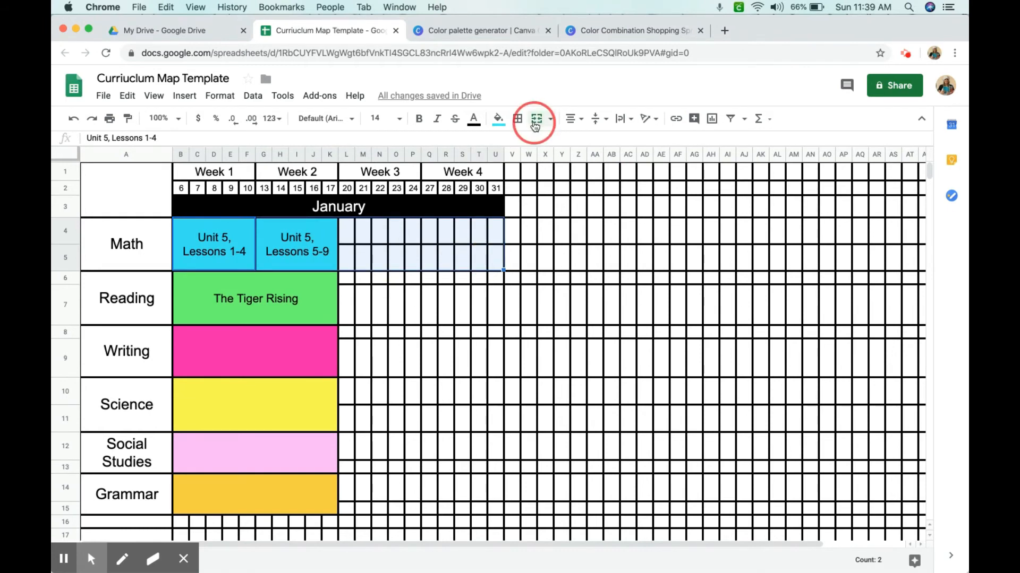
click(649, 347)
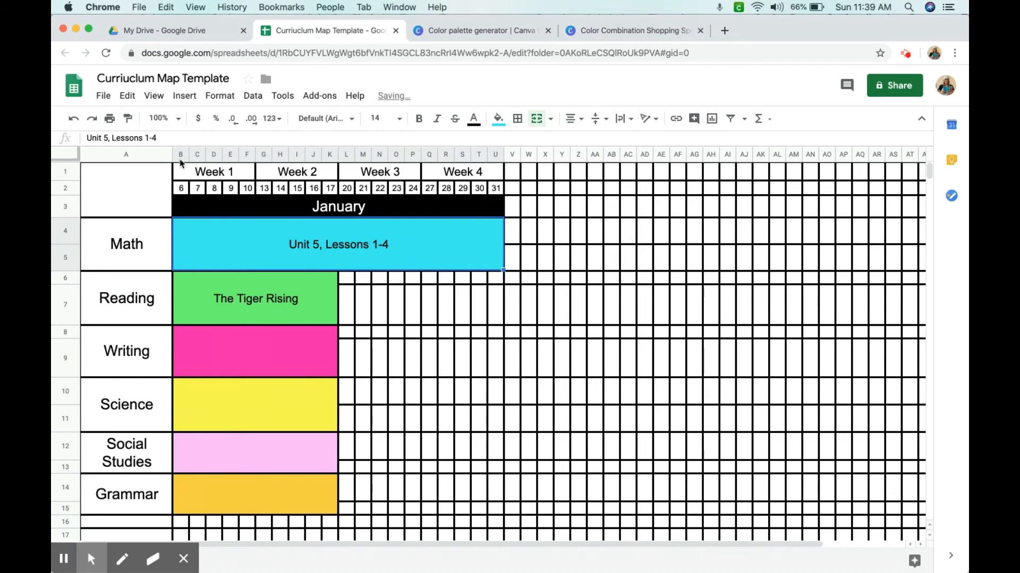
Replace the Math block's text with "Unit 5"
click(174, 138)
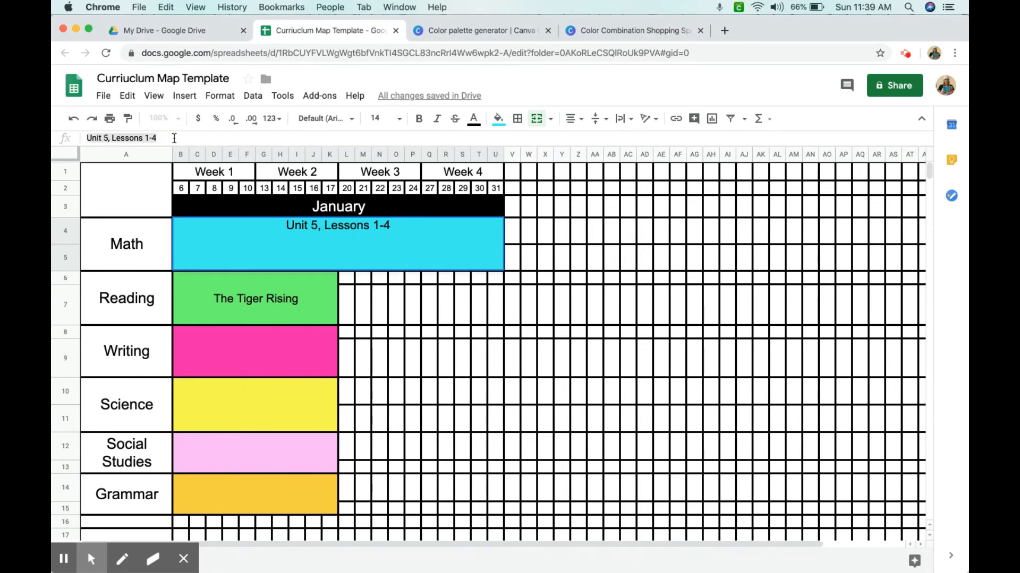
key(super+a)
text(ni)
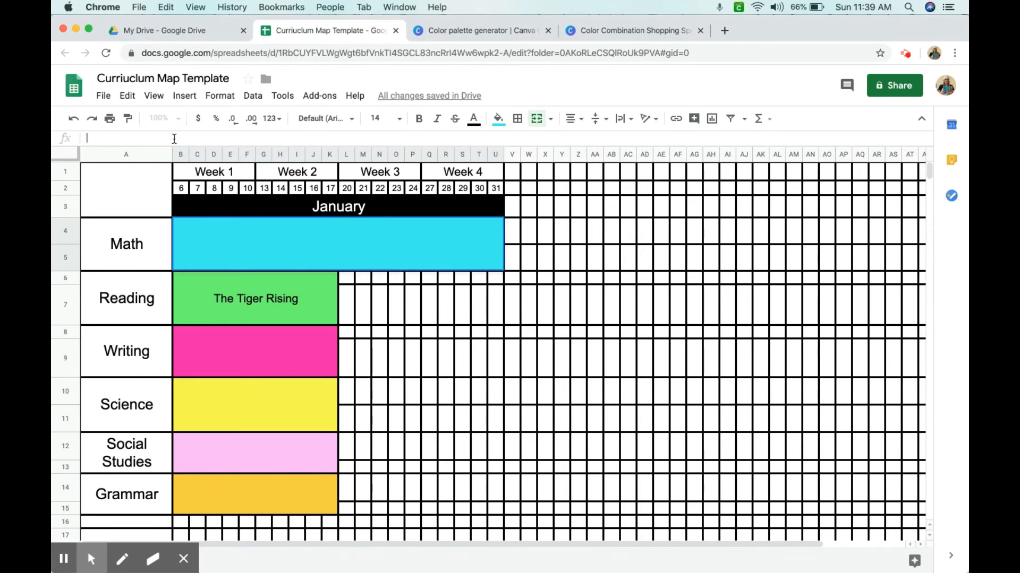
text(nit 5)
click(371, 295)
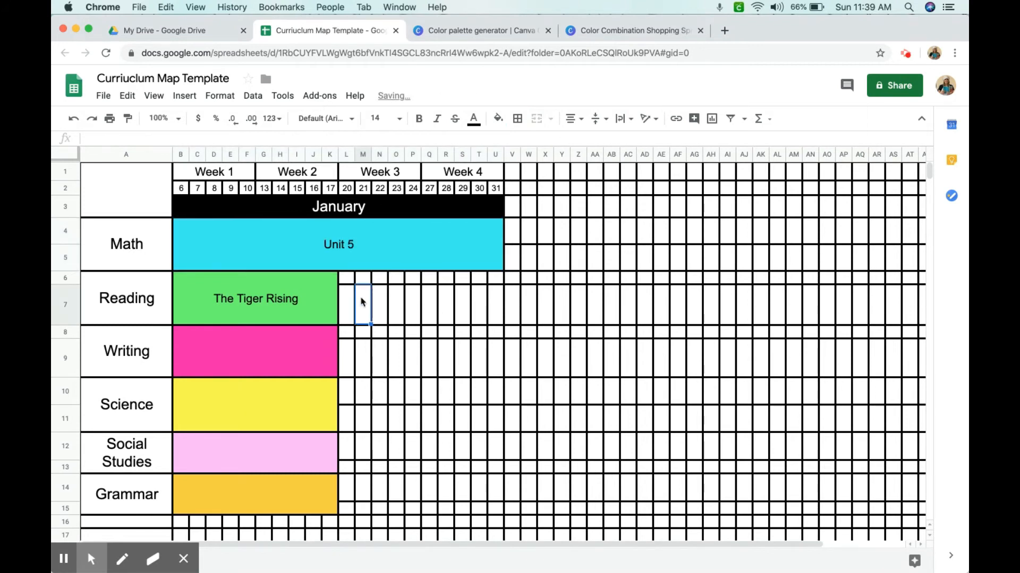
Extend the merged Reading block "The Tiger Rising" through Week 3
click(261, 297)
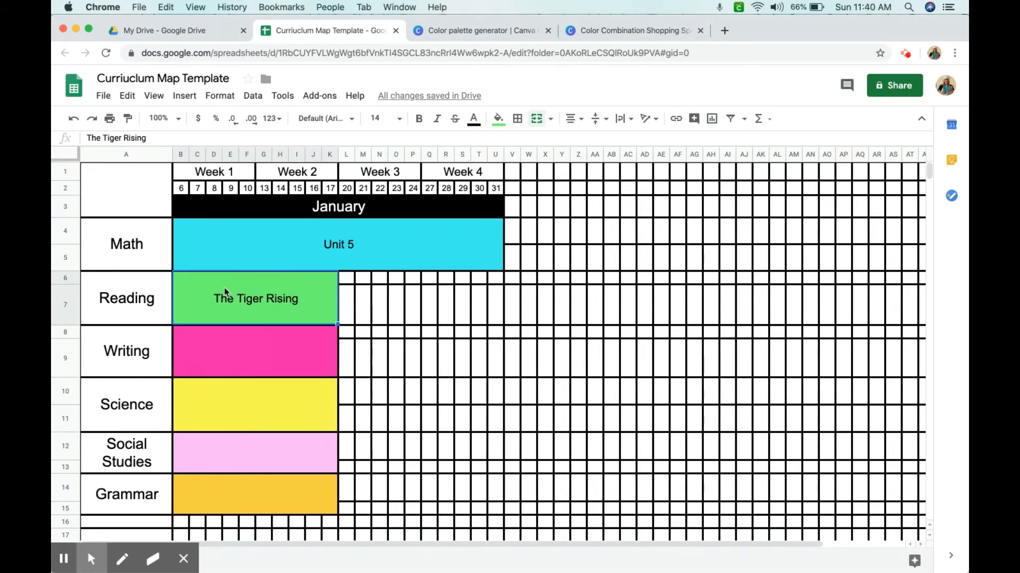
drag(229, 289, 405, 309)
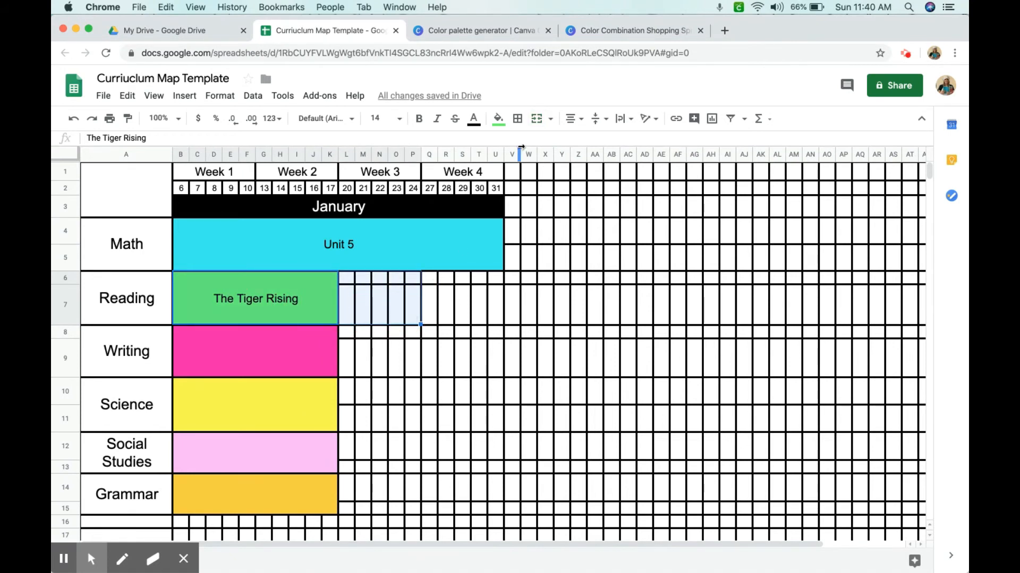
click(536, 119)
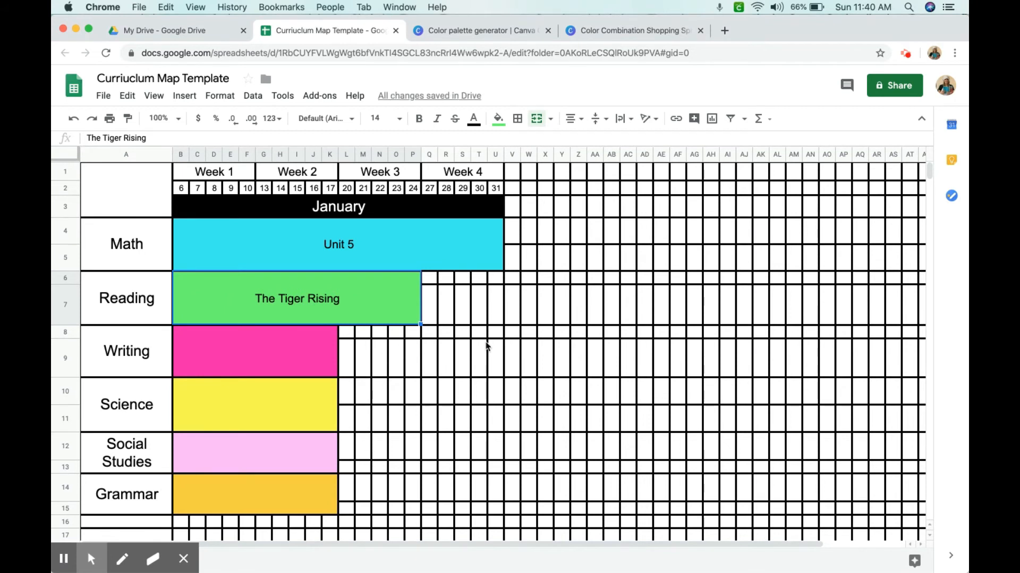
Merge the Writing row's block across Weeks 1 to 4
click(485, 348)
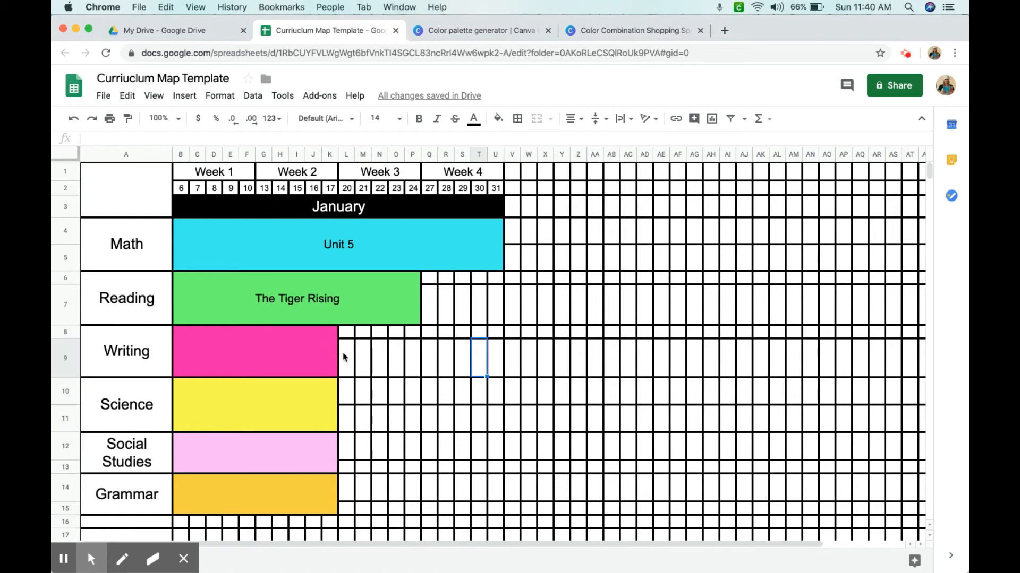
drag(301, 353, 491, 355)
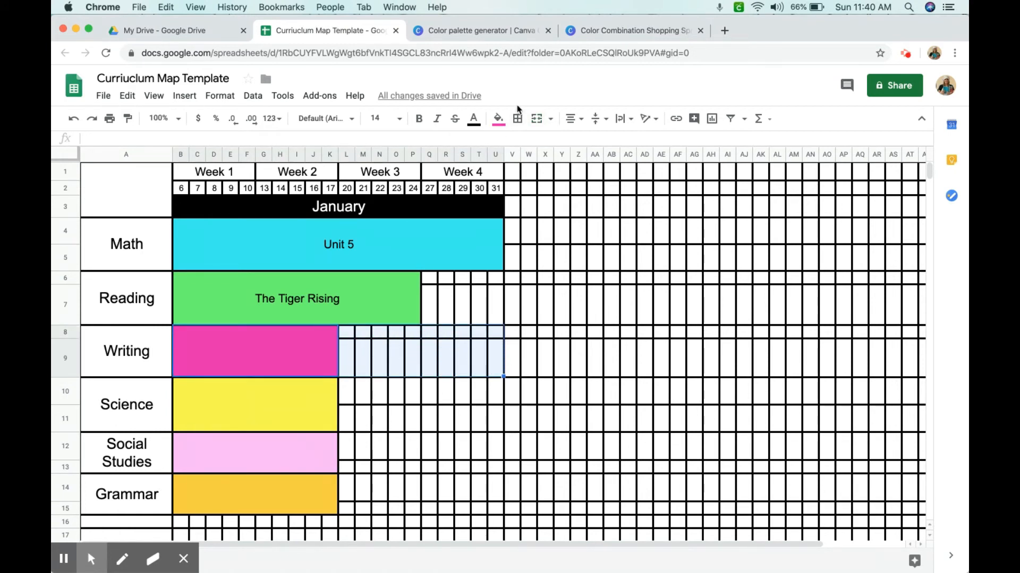
click(536, 118)
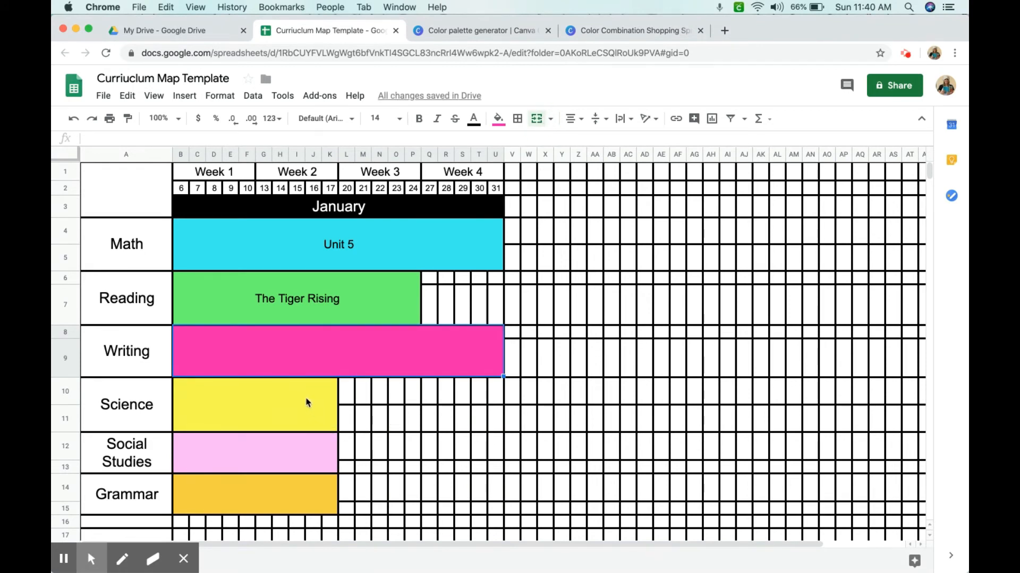
Enter "None" in the Social Studies block for Weeks 1 and 2
click(254, 467)
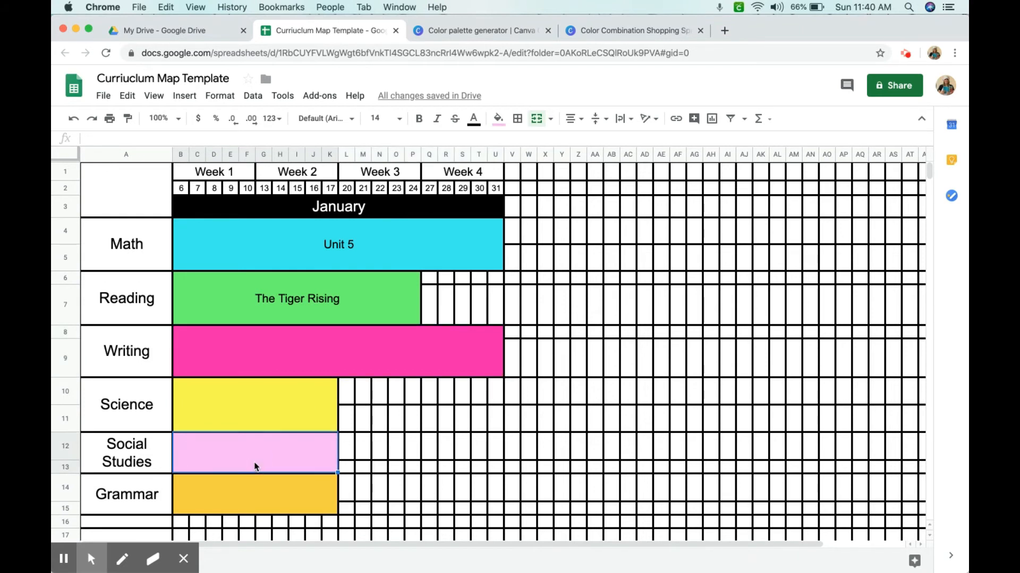
text(Non)
key(BackSpace)
text(ne)
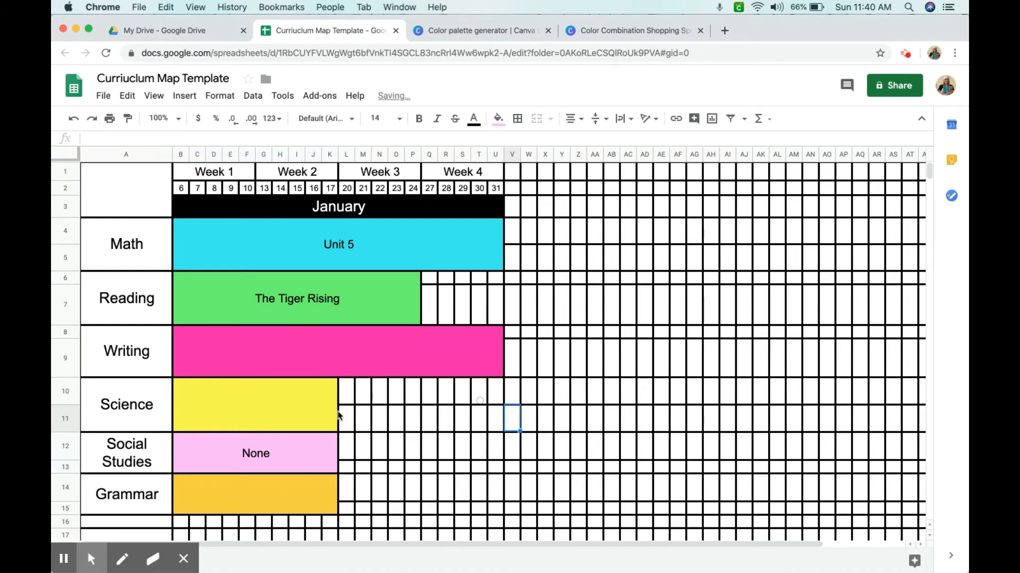
Enter "Energy and Motion" in the Science block for Weeks 1 and 2
click(308, 406)
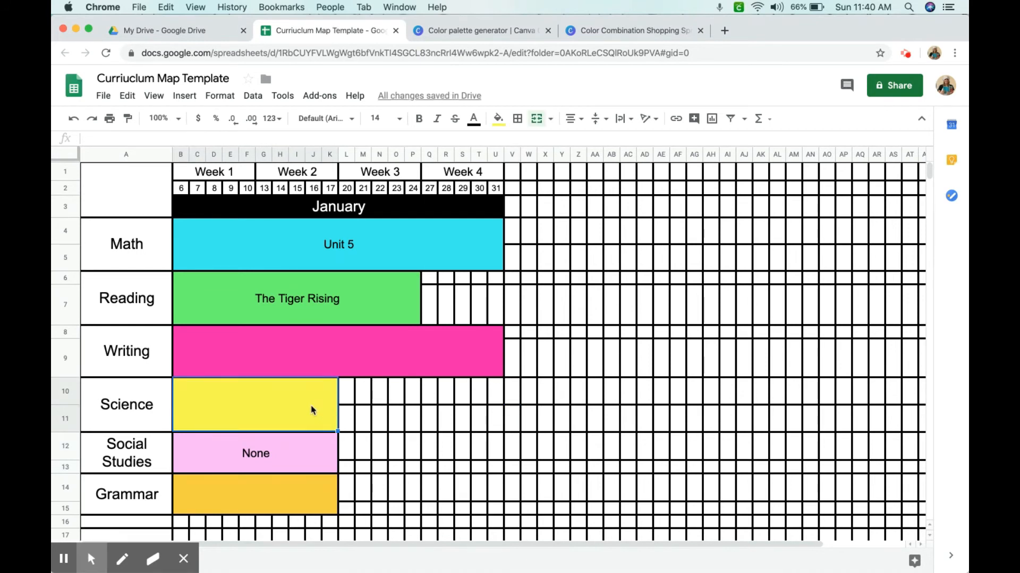
text(Energy)
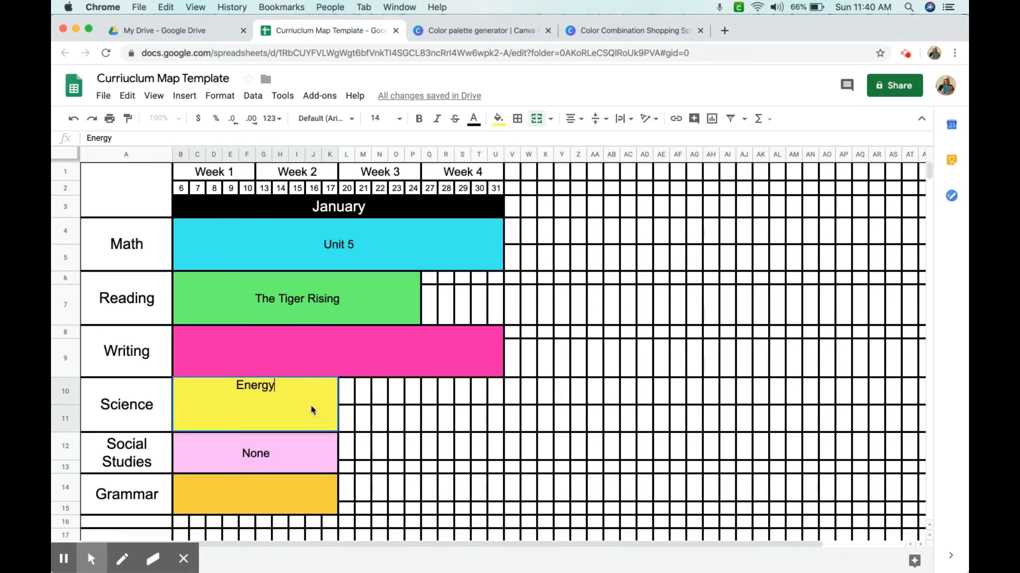
text( and Motion)
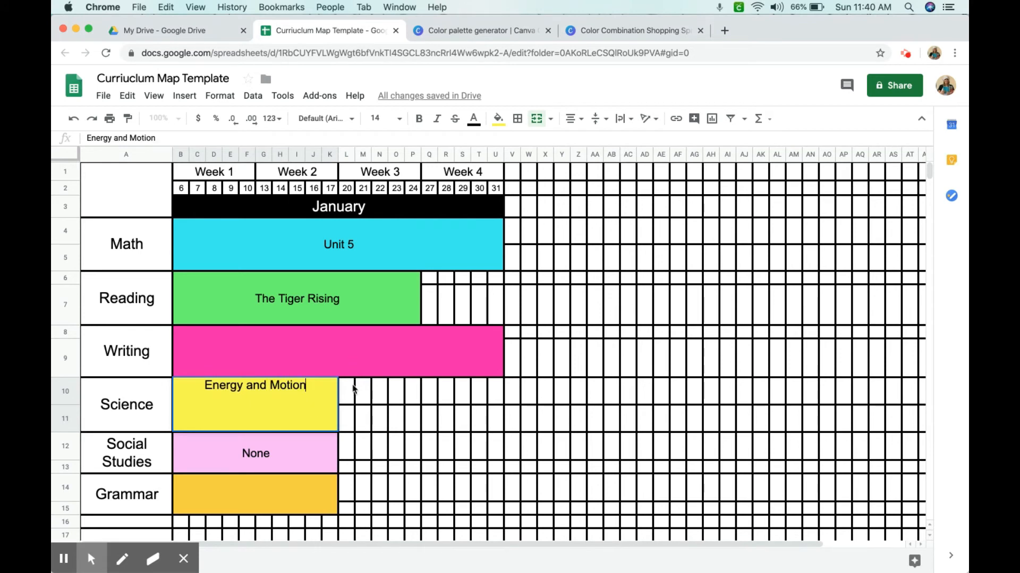
Merge the Science row's Weeks 3 and 4 cells into a custom yellow block labelled "None"
drag(347, 392, 491, 418)
click(537, 119)
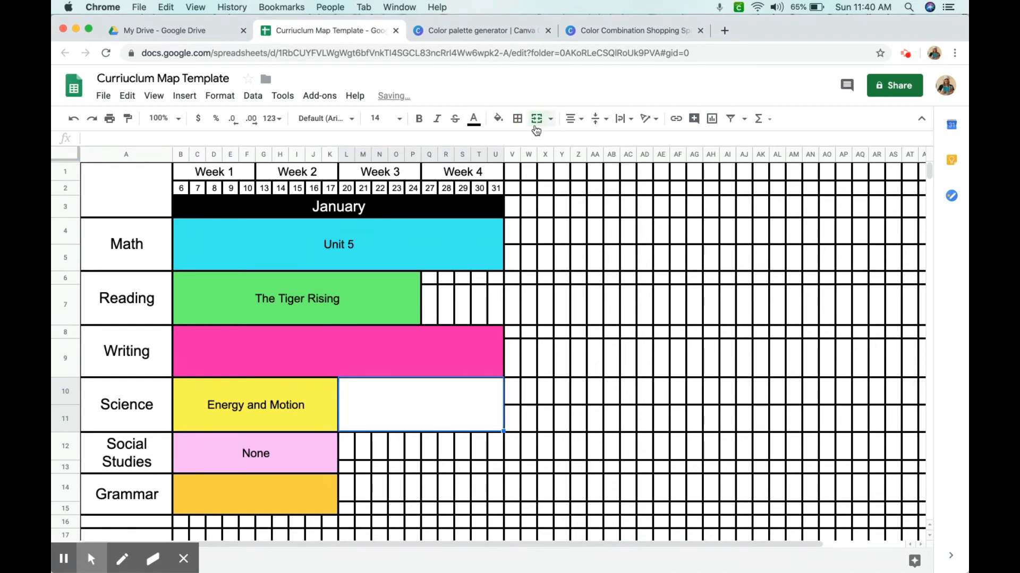
click(499, 119)
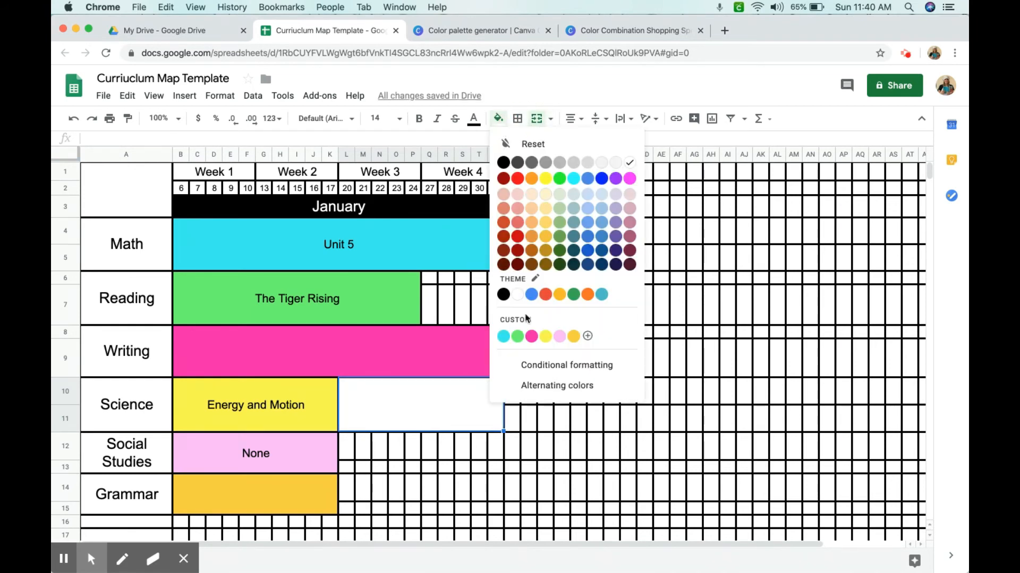
click(546, 337)
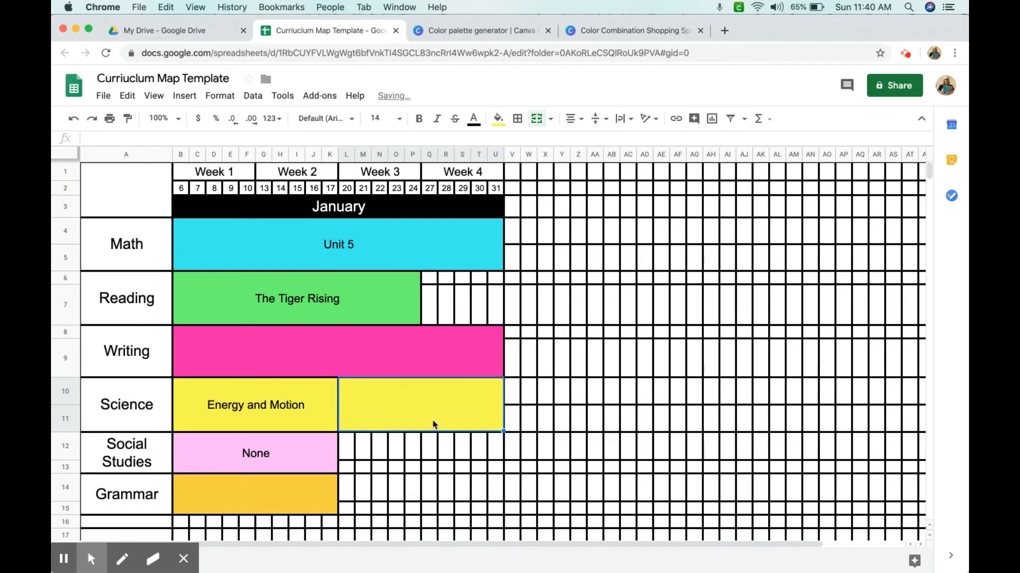
text(None)
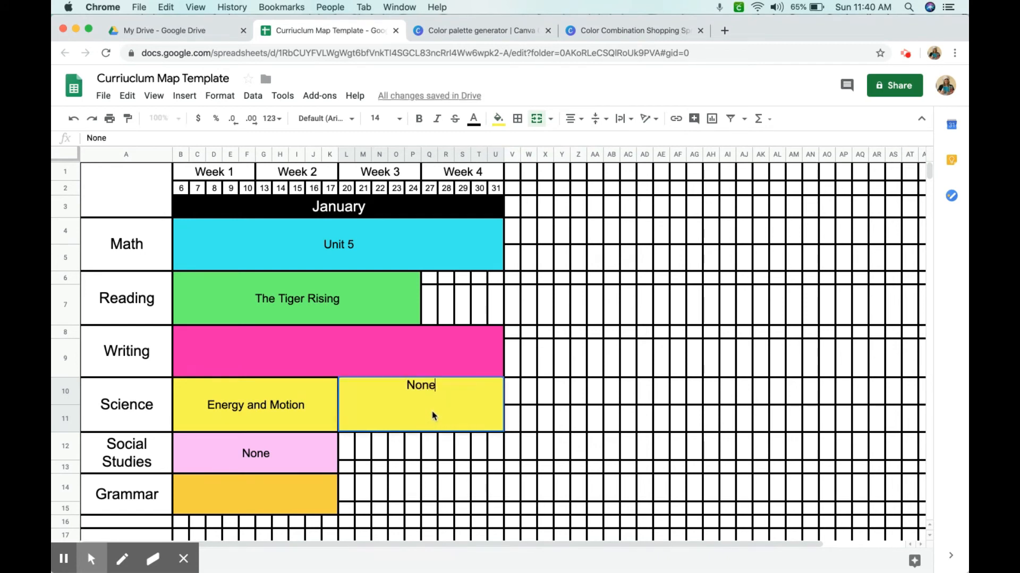
Merge the Social Studies row's Weeks 3 and 4 cells into a custom light pink block labelled "Civil War"
drag(347, 447, 496, 466)
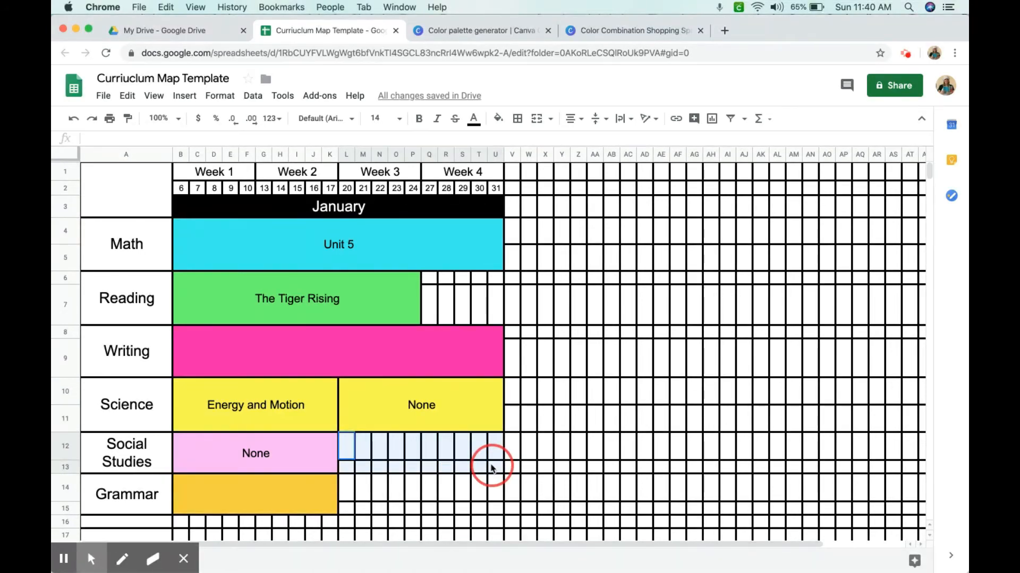
click(535, 119)
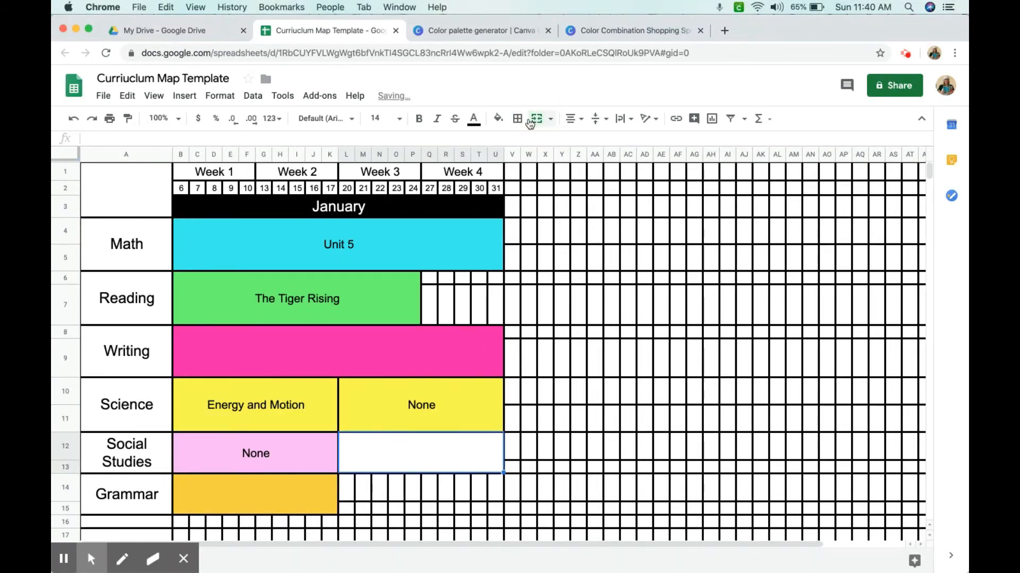
click(498, 118)
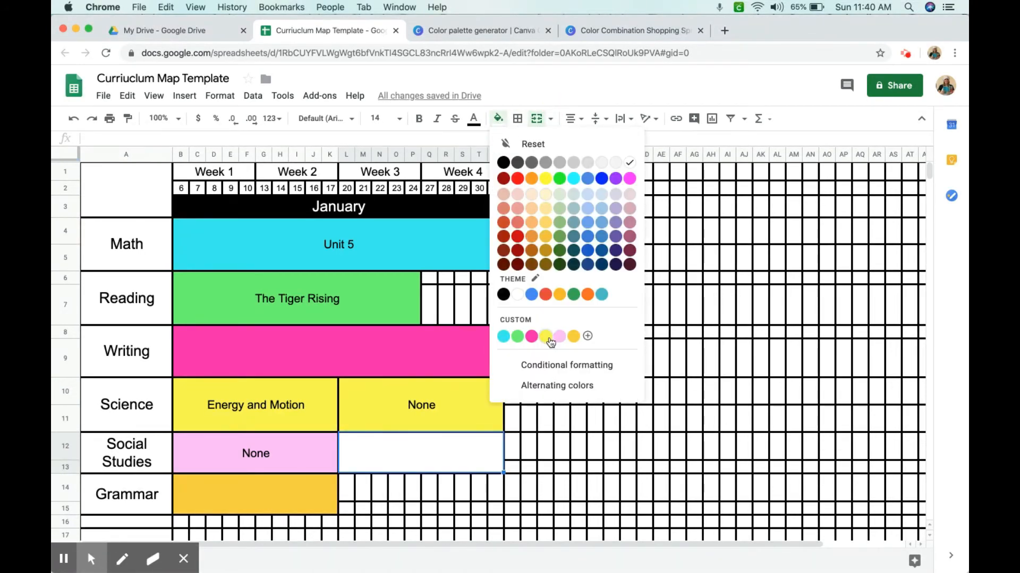
click(559, 336)
text(Civil War)
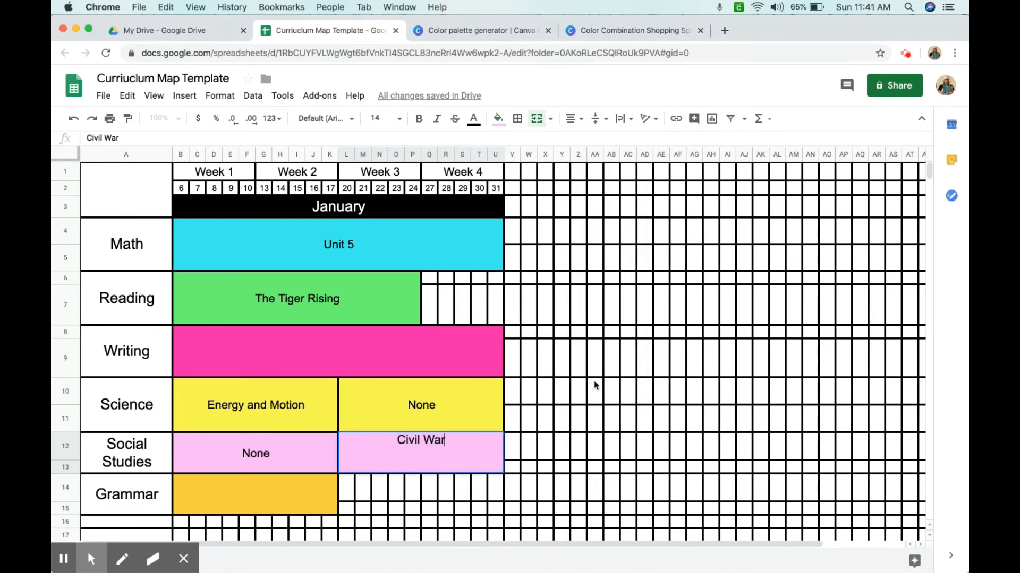
click(693, 399)
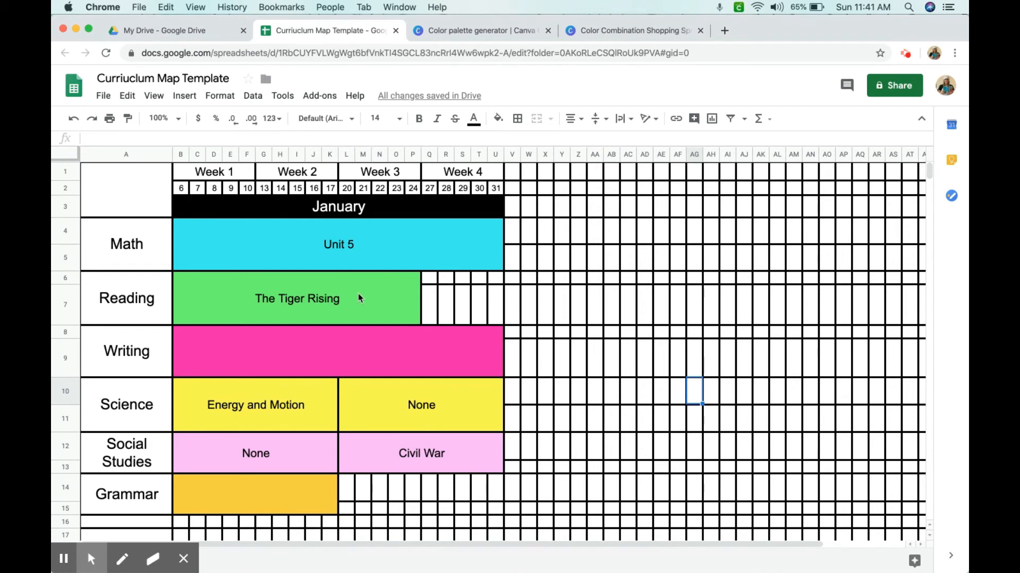
Merge the Reading row's cells from Week 4 through column Z and fill them with the custom green
drag(431, 286, 574, 314)
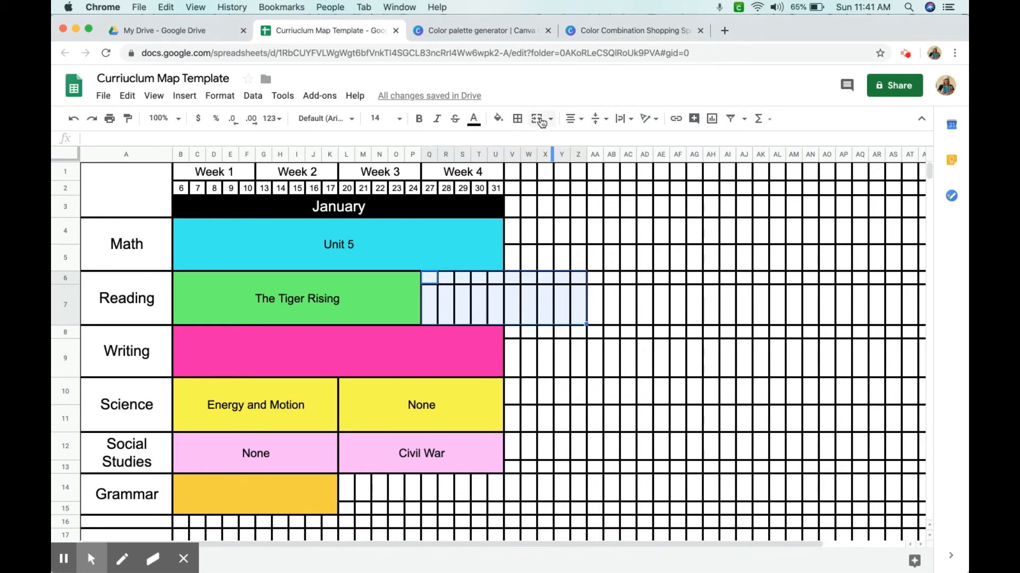
click(540, 120)
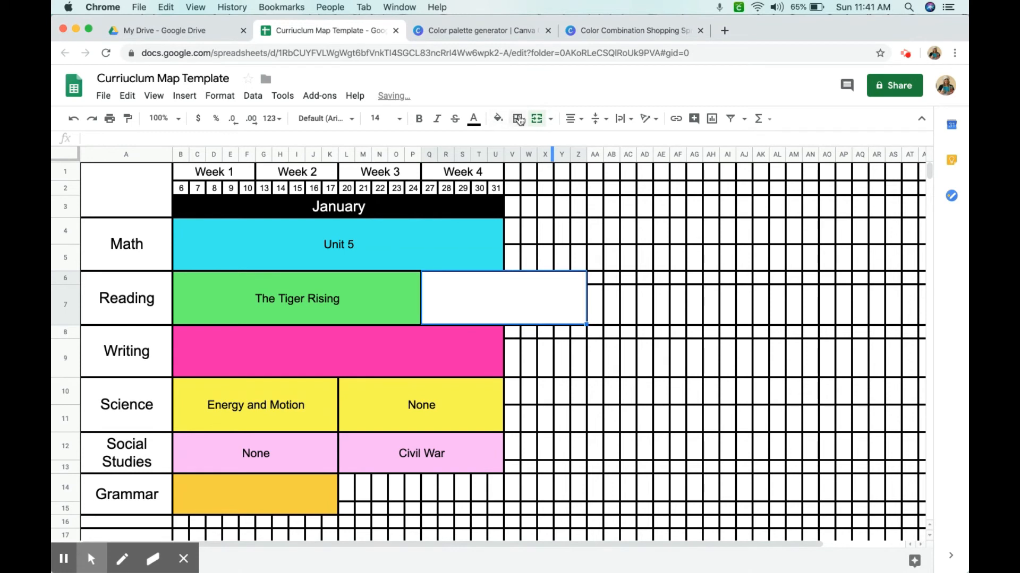
click(498, 118)
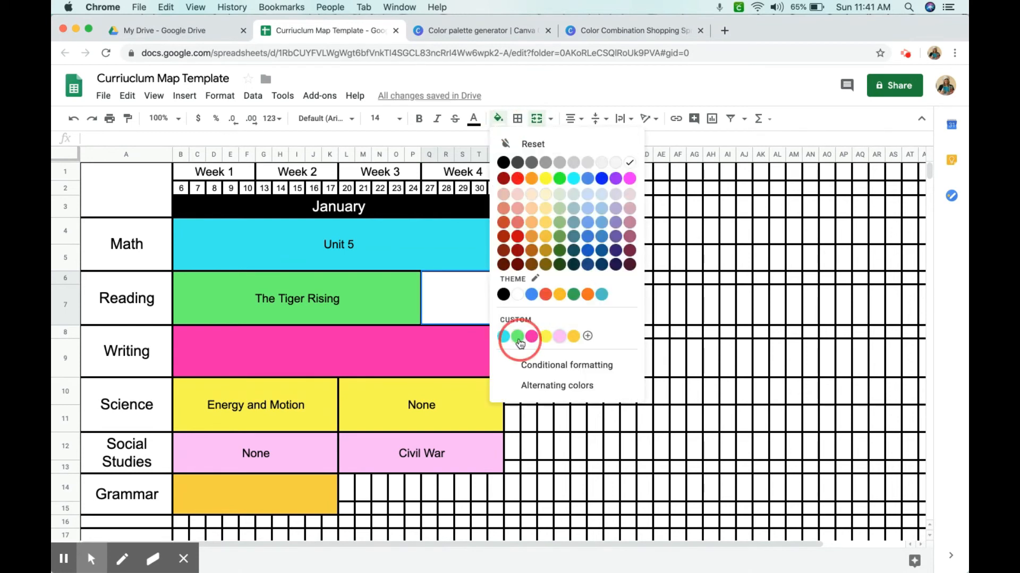
click(518, 336)
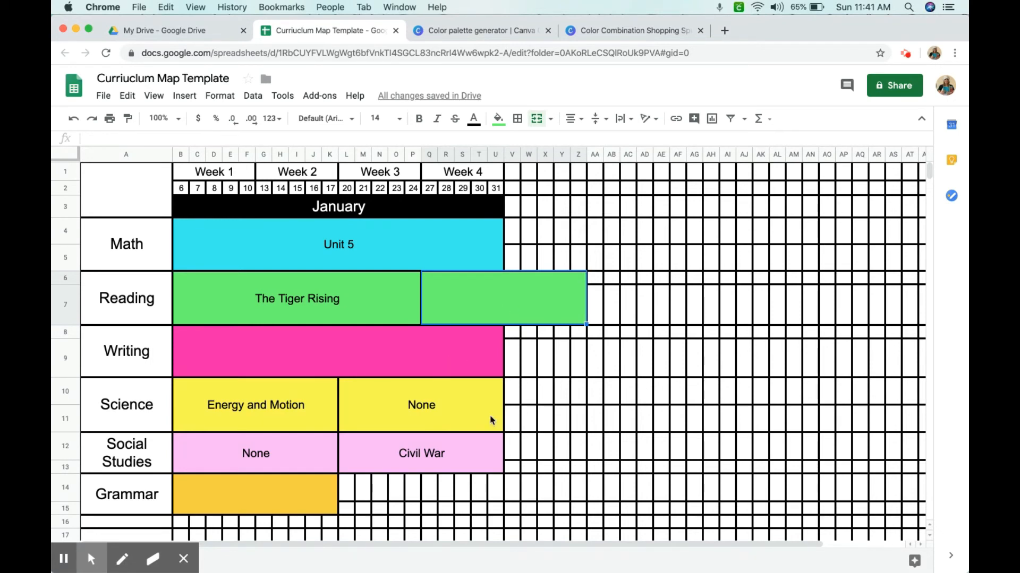
Set the font of the subject labels Math to Grammar to Comfortaa
drag(511, 234, 604, 259)
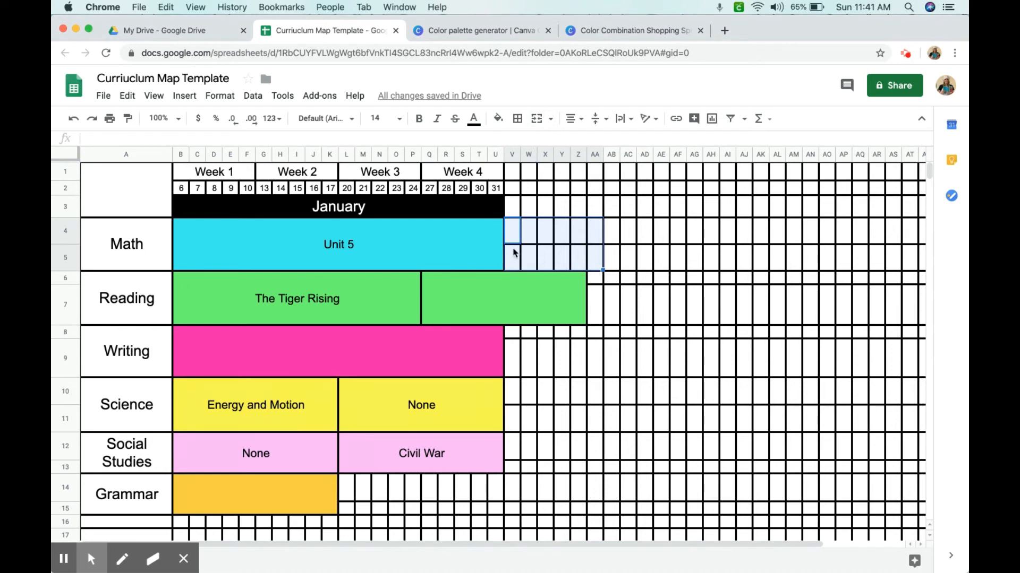
click(135, 243)
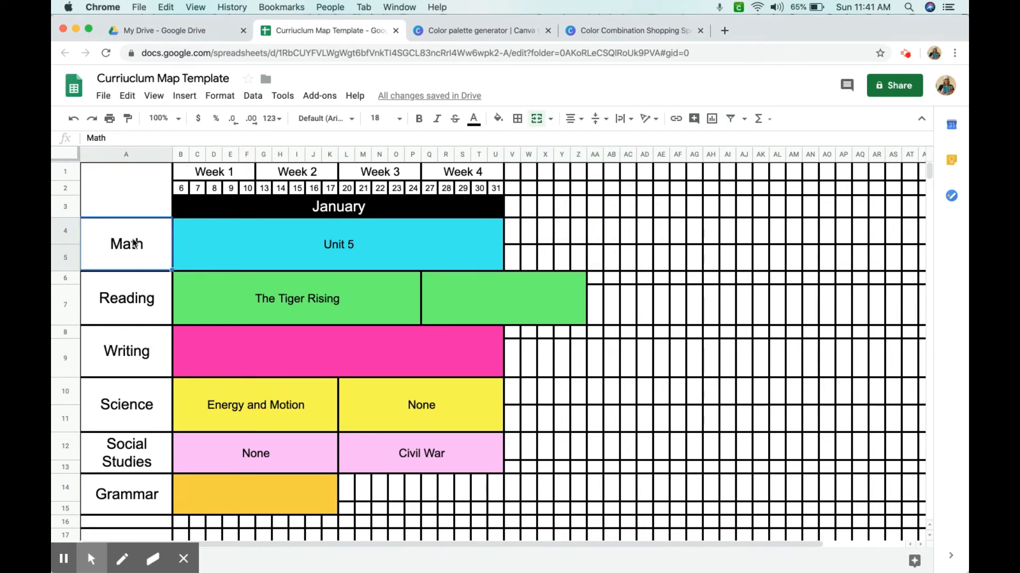
drag(111, 247, 110, 492)
click(325, 117)
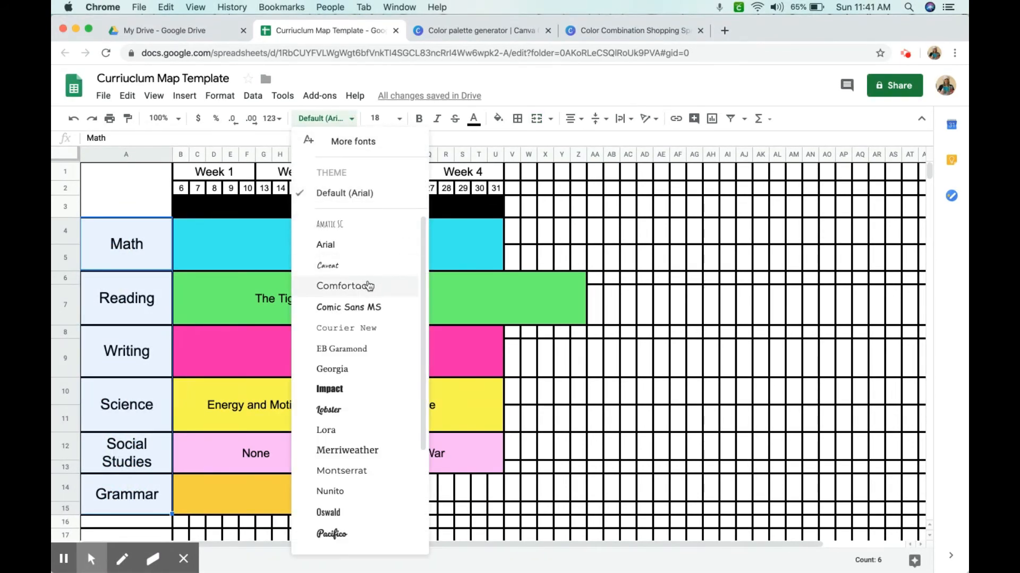
click(370, 286)
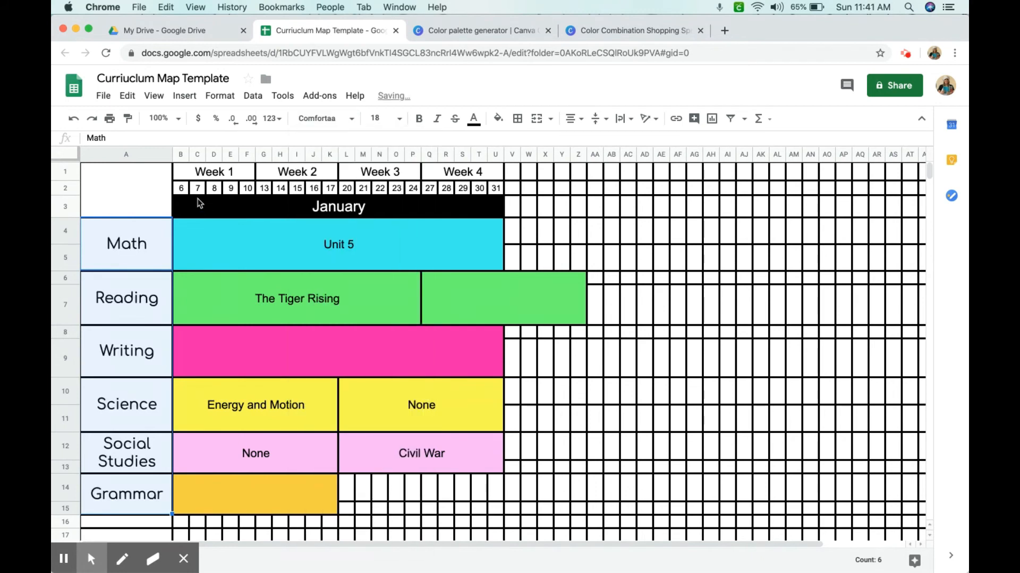
Set the font of the Week 1 to Week 4 headings to Merriweather
drag(198, 179, 425, 180)
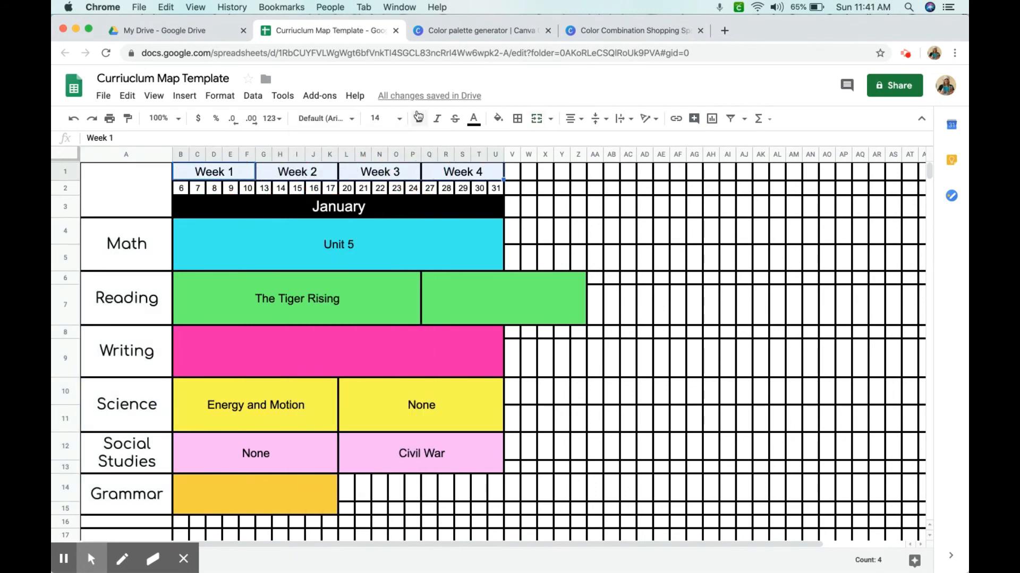
click(350, 119)
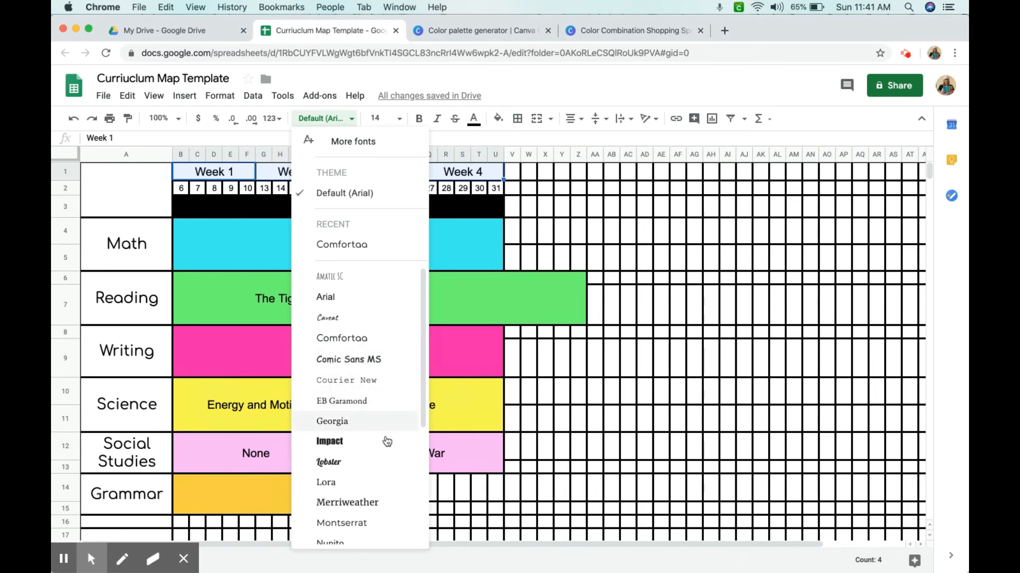
click(397, 502)
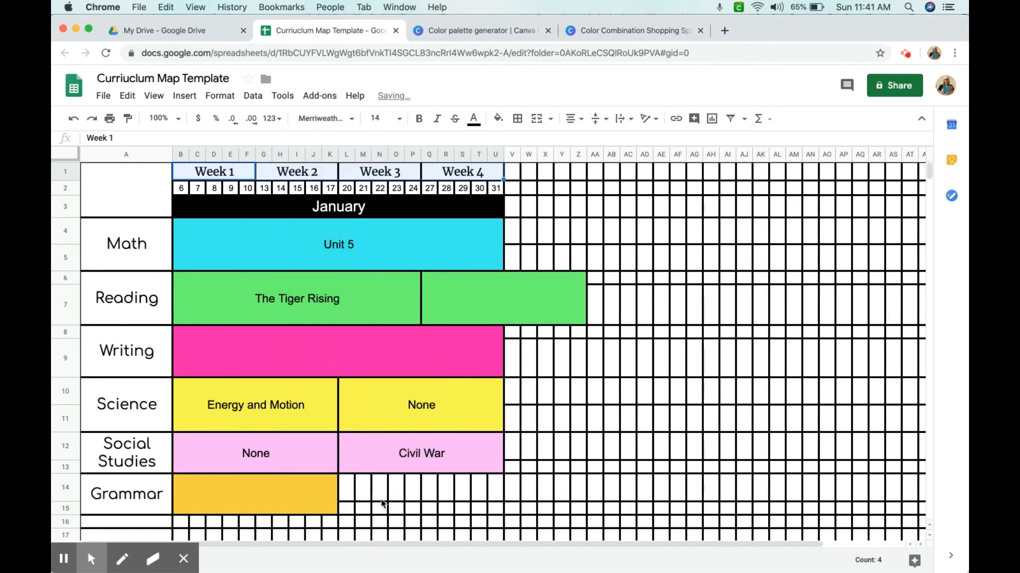
Set the font of the day-number row under Weeks 1 to 4 to Nunito
drag(181, 188, 496, 189)
click(325, 118)
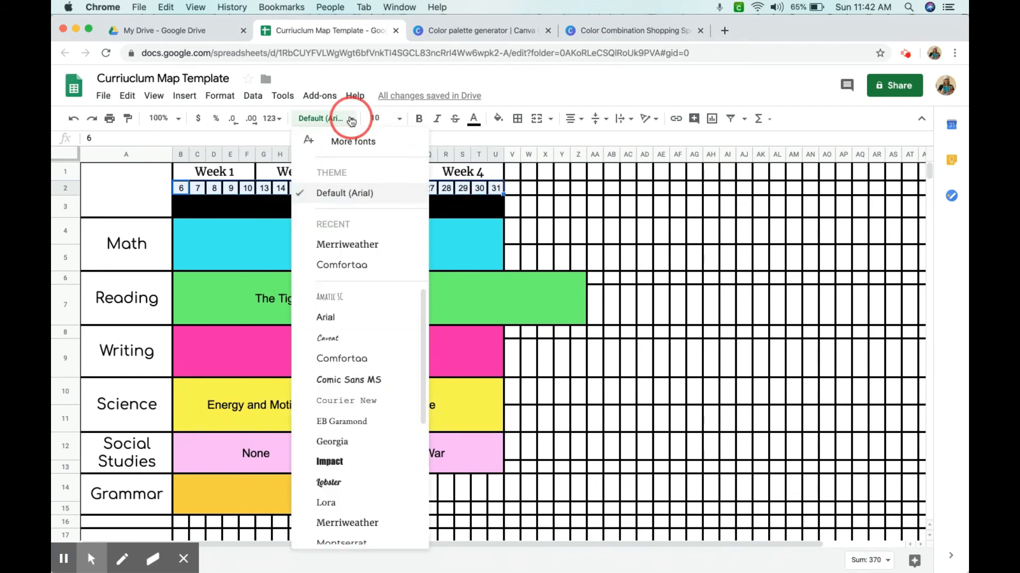
scroll(358, 483, down, 1)
scroll(368, 513, down, 1)
click(368, 531)
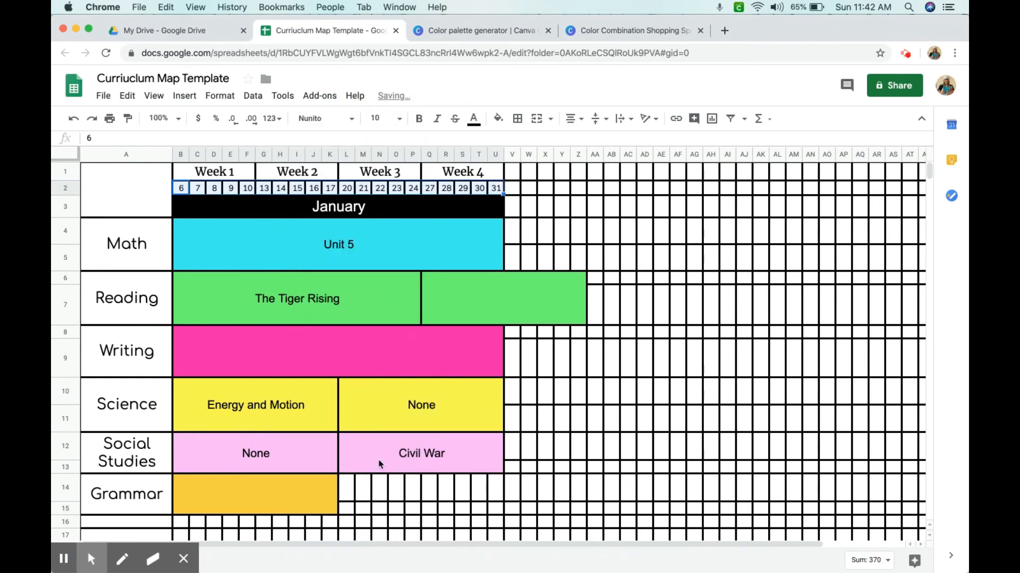
Set the font of the January month heading to Montserrat
click(276, 262)
click(265, 212)
click(338, 113)
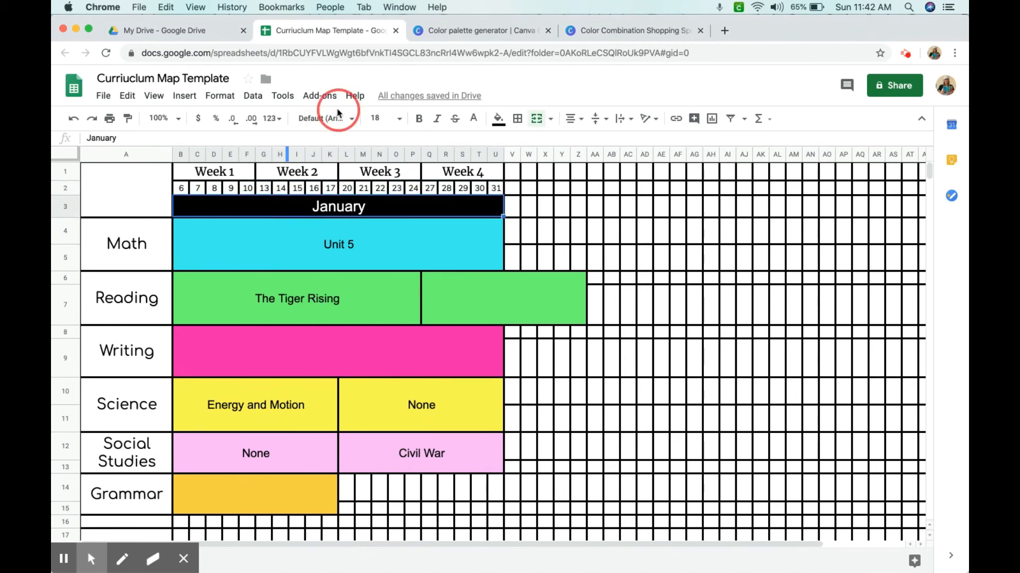
scroll(400, 372, down, 5)
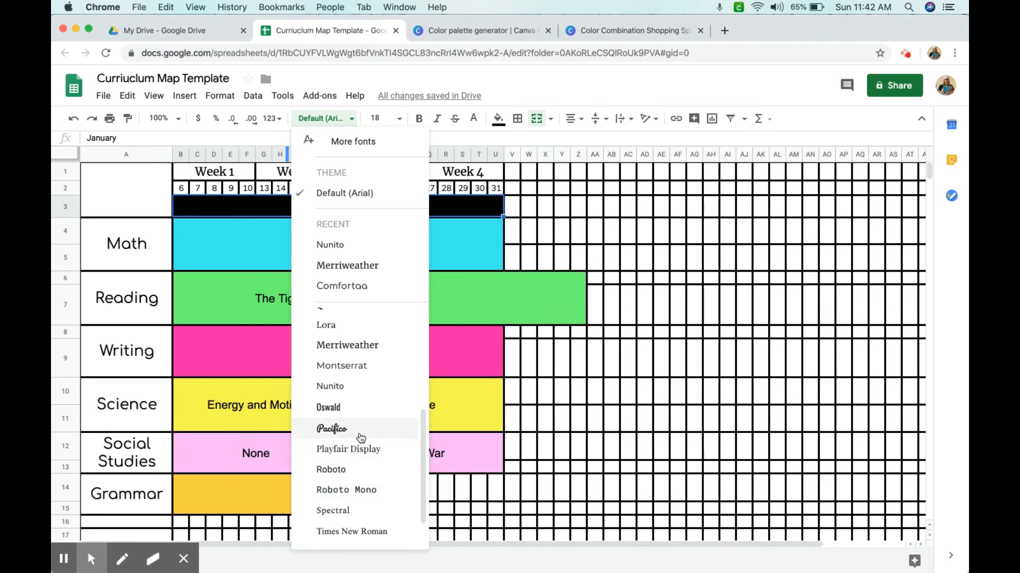
scroll(359, 362, up, 3)
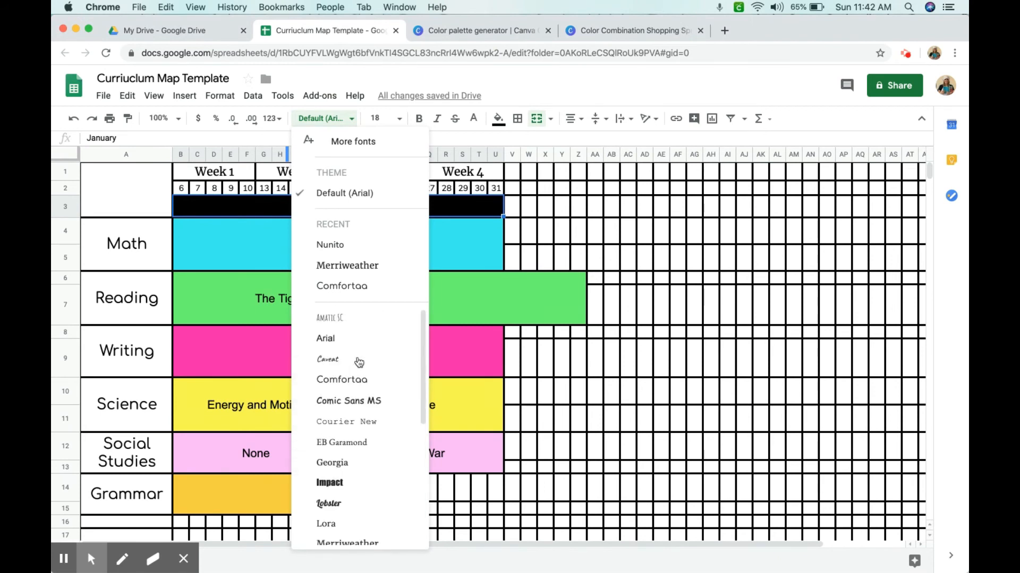
scroll(356, 372, down, 2)
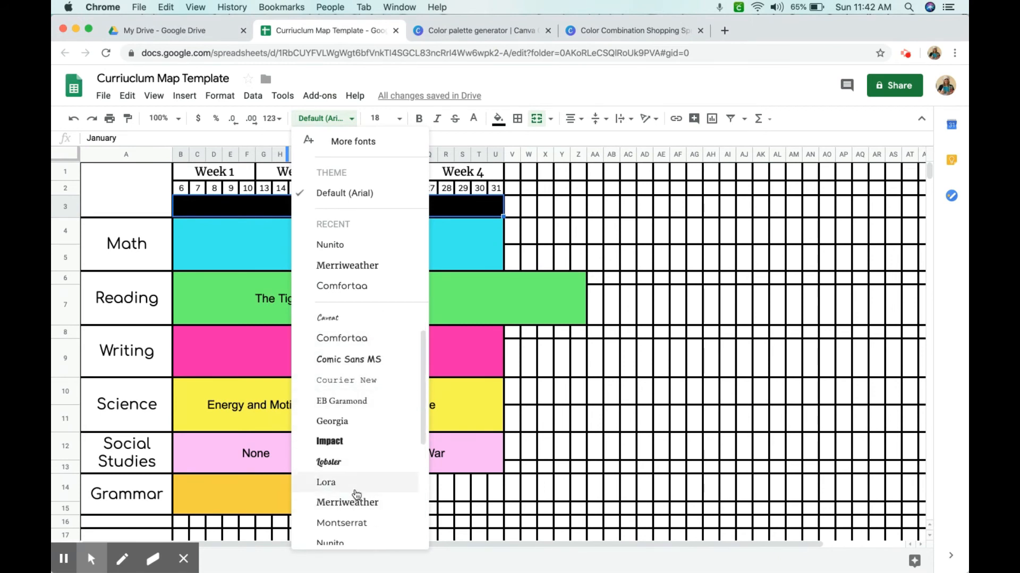
click(357, 523)
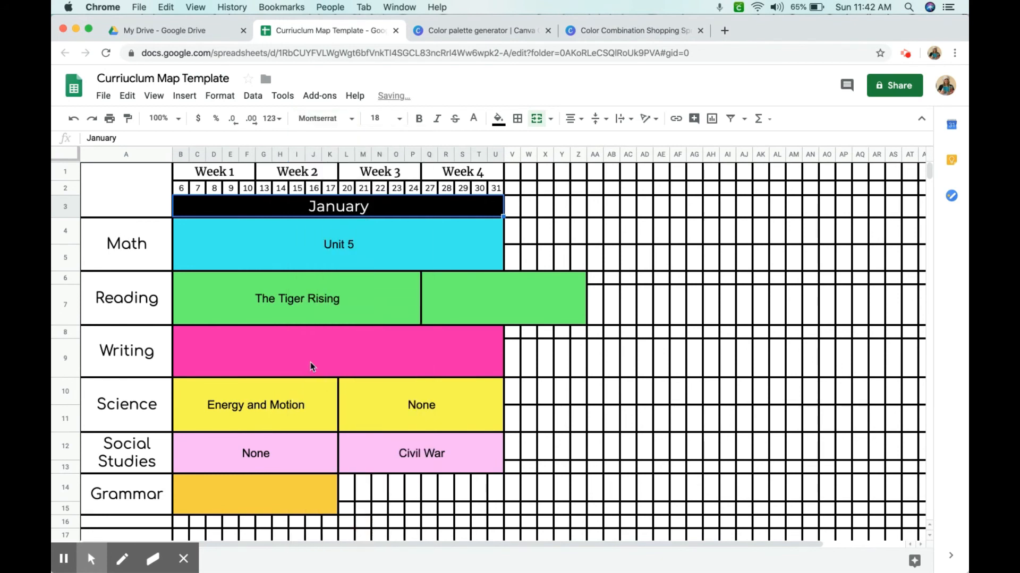
Add the Life Savers font from the font library and apply it to the lesson entry cells
drag(252, 267, 489, 499)
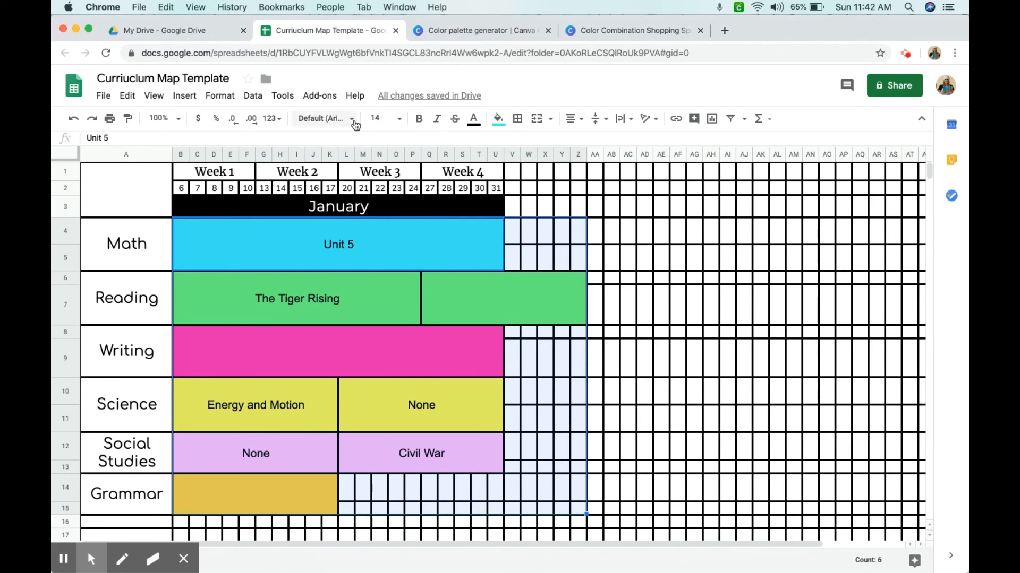
click(350, 120)
click(352, 144)
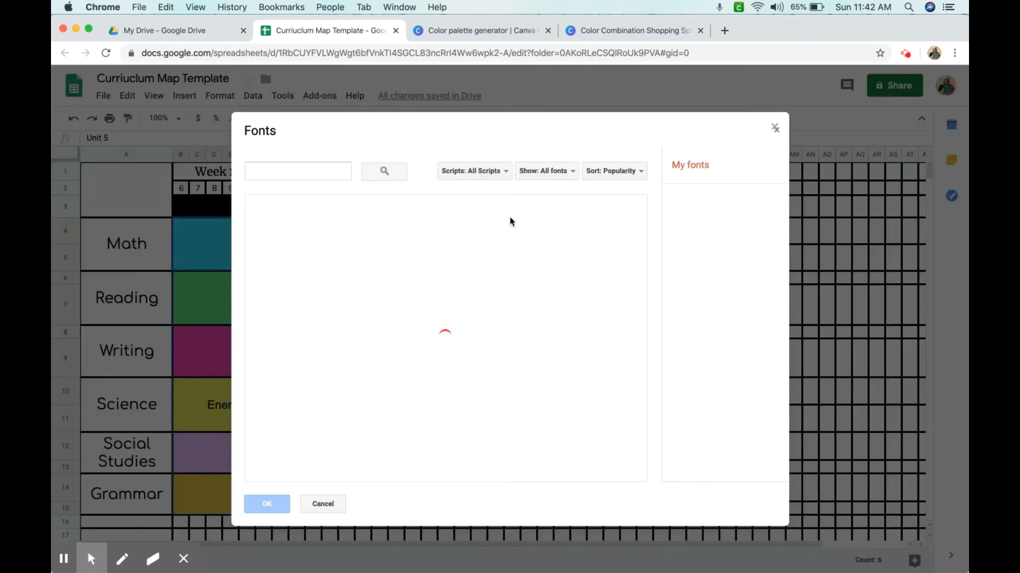
click(318, 172)
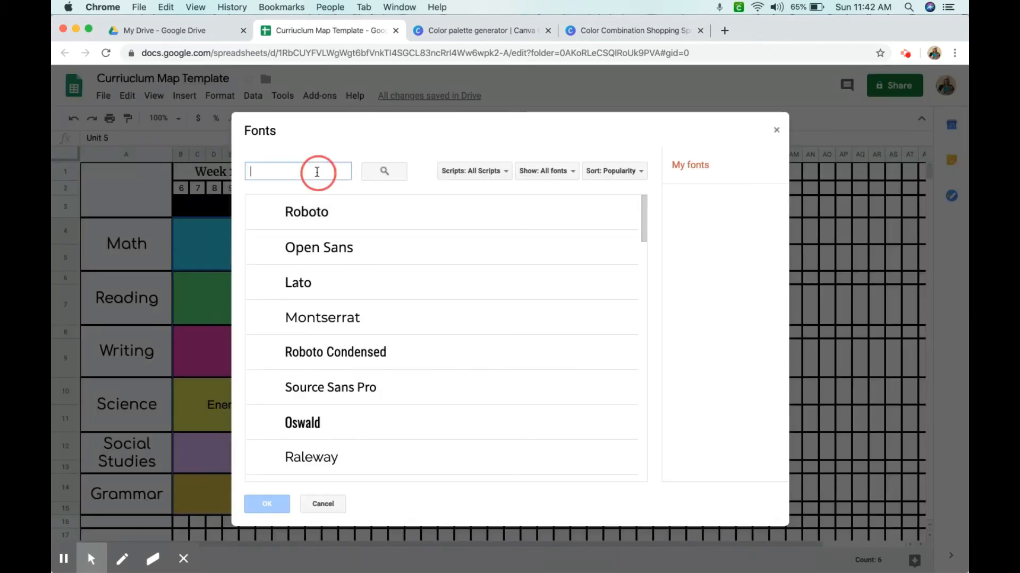
text(lifesav)
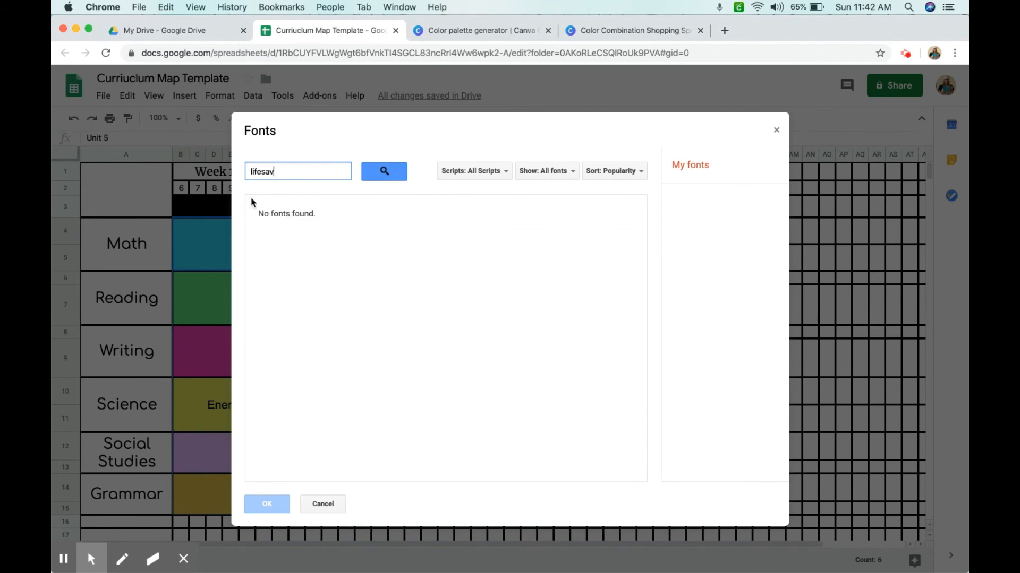
click(284, 211)
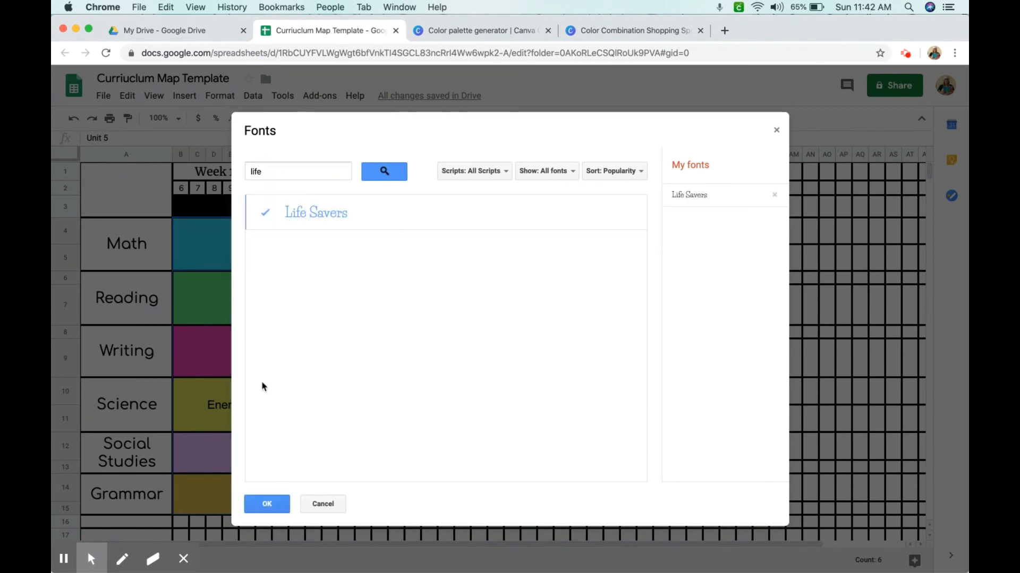
click(256, 505)
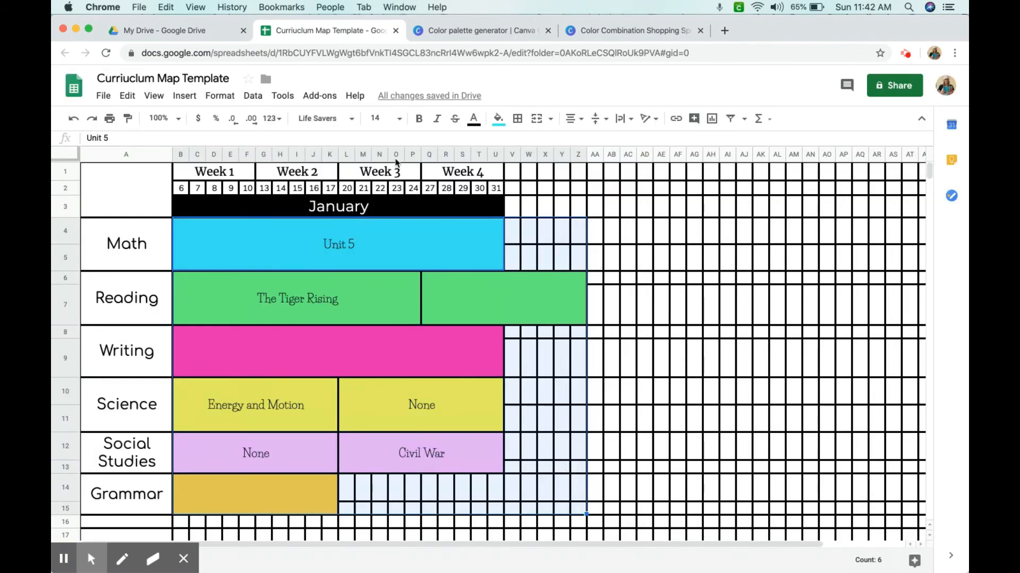
Set the selected lesson entries to 18 pt and make them bold
click(400, 119)
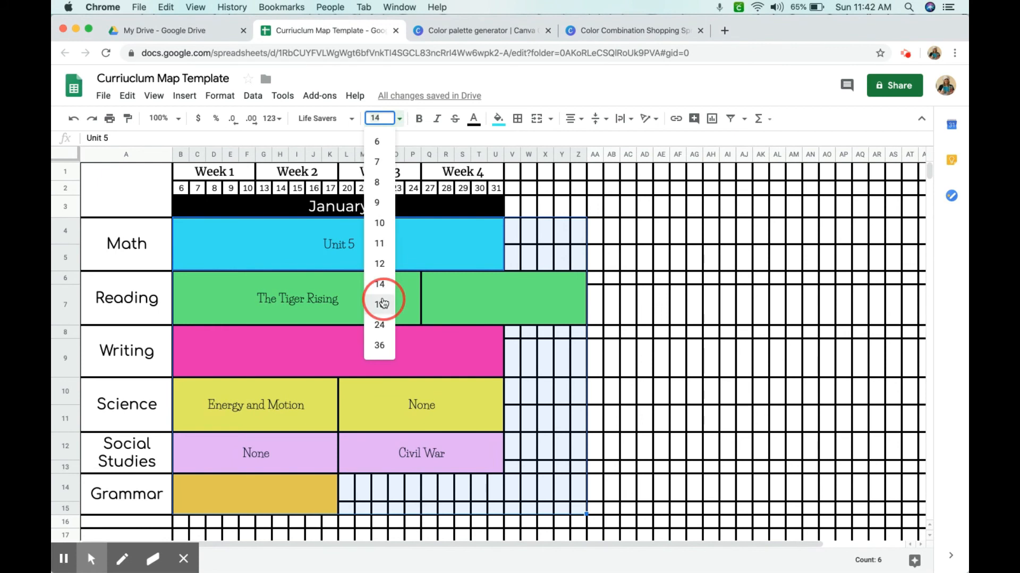
click(381, 304)
click(418, 119)
click(490, 243)
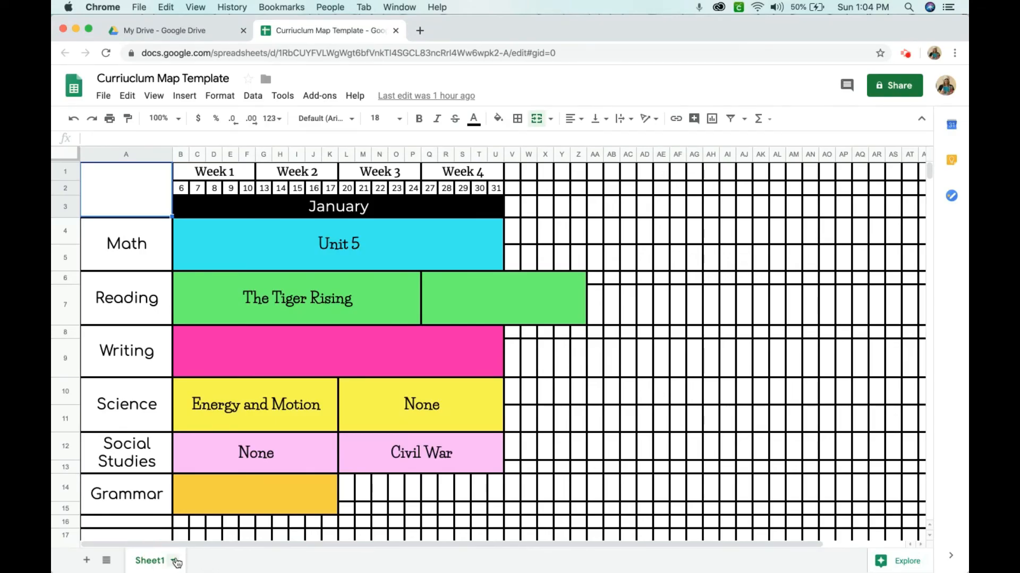
Rename the sheet Sheet1 to "Quarter 1"
click(173, 560)
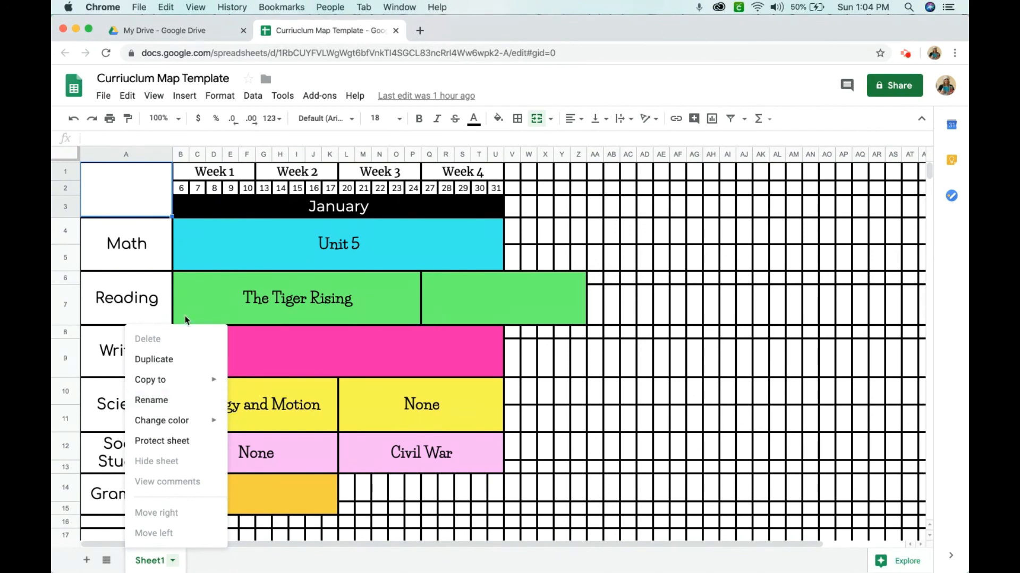
click(162, 406)
text(Quarter 1)
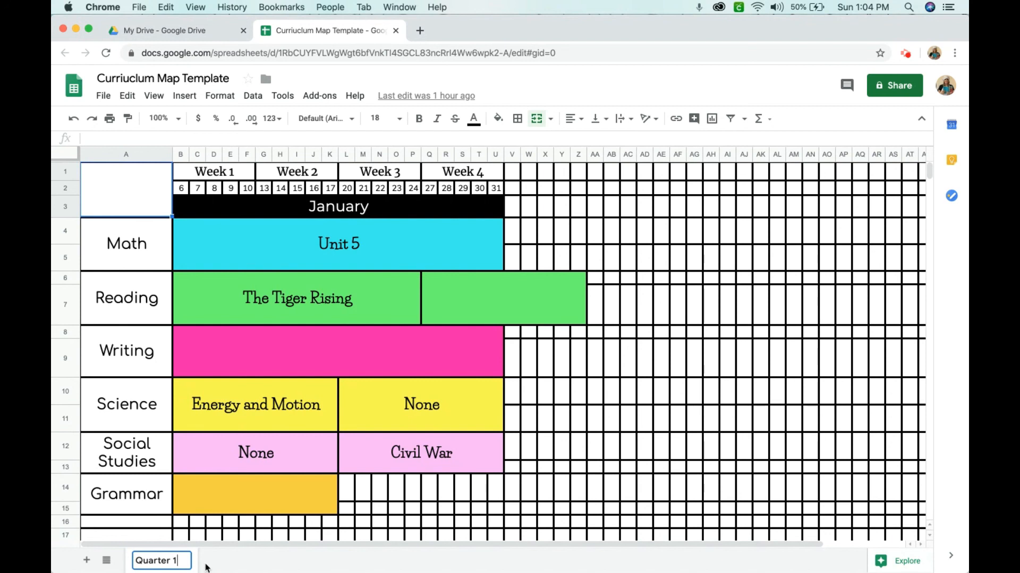
key(Return)
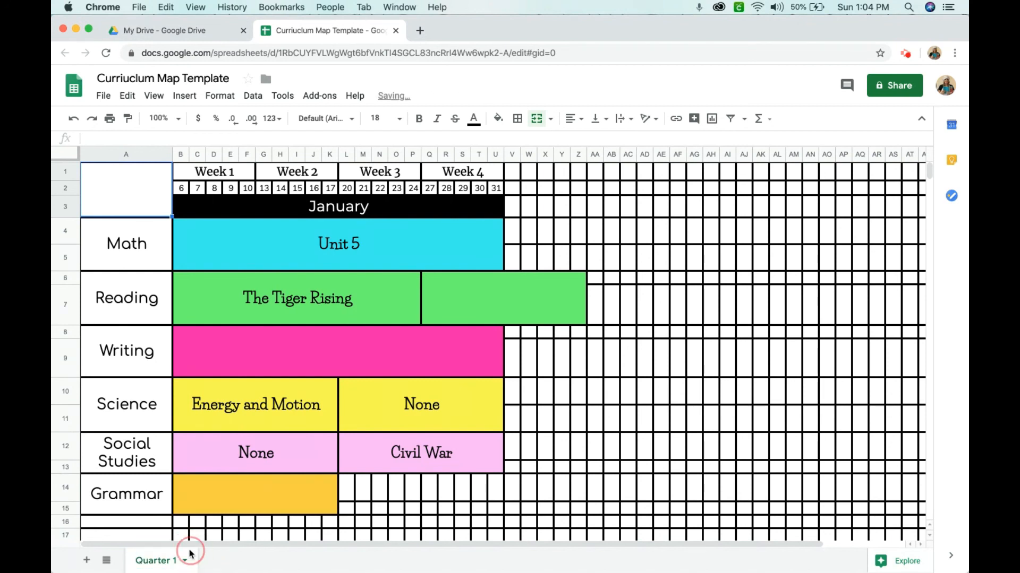
Duplicate the Quarter 1 sheet and rename the copy "Quarter 2"
click(185, 560)
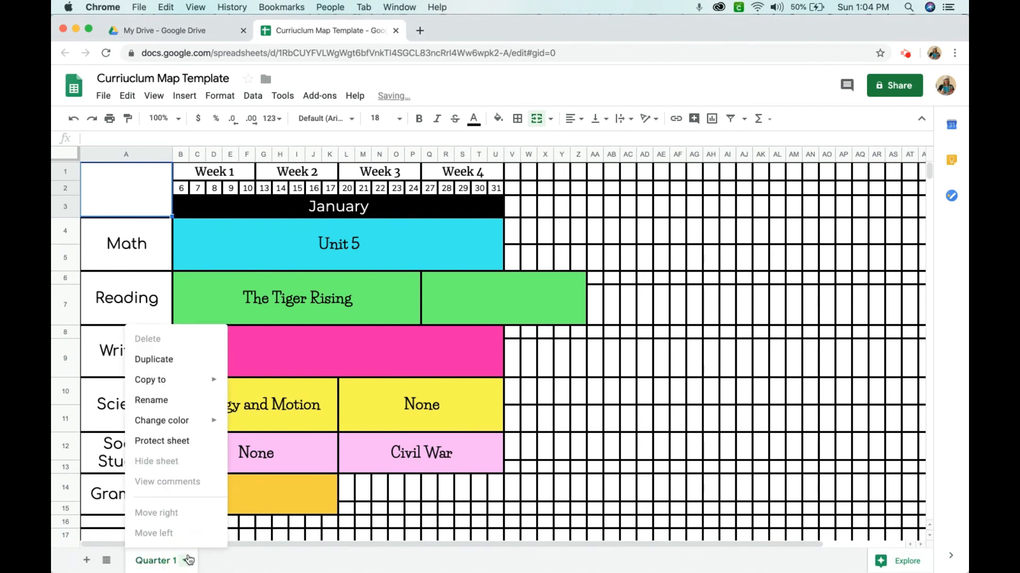
click(166, 364)
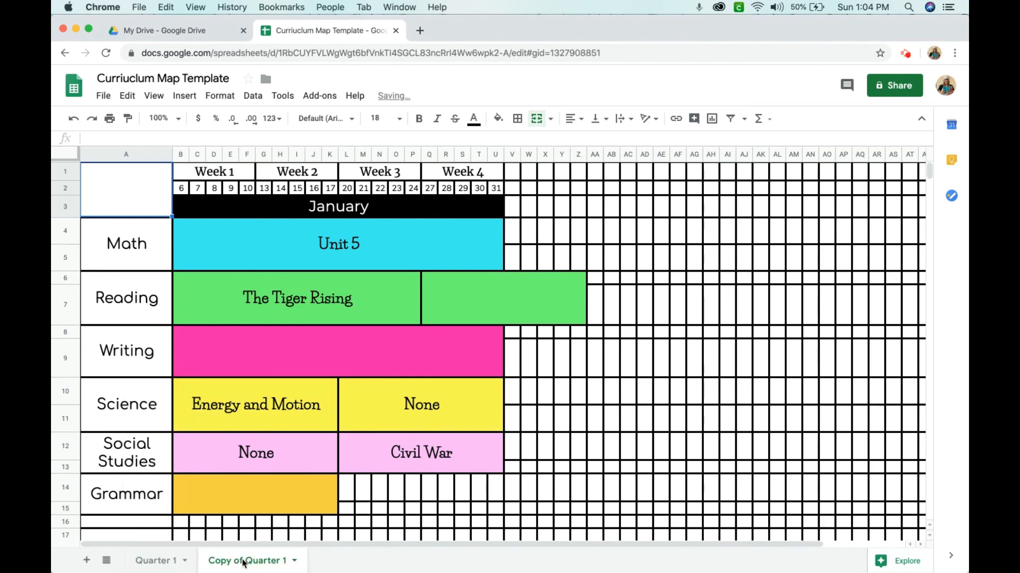
click(158, 562)
click(230, 568)
double_click(230, 567)
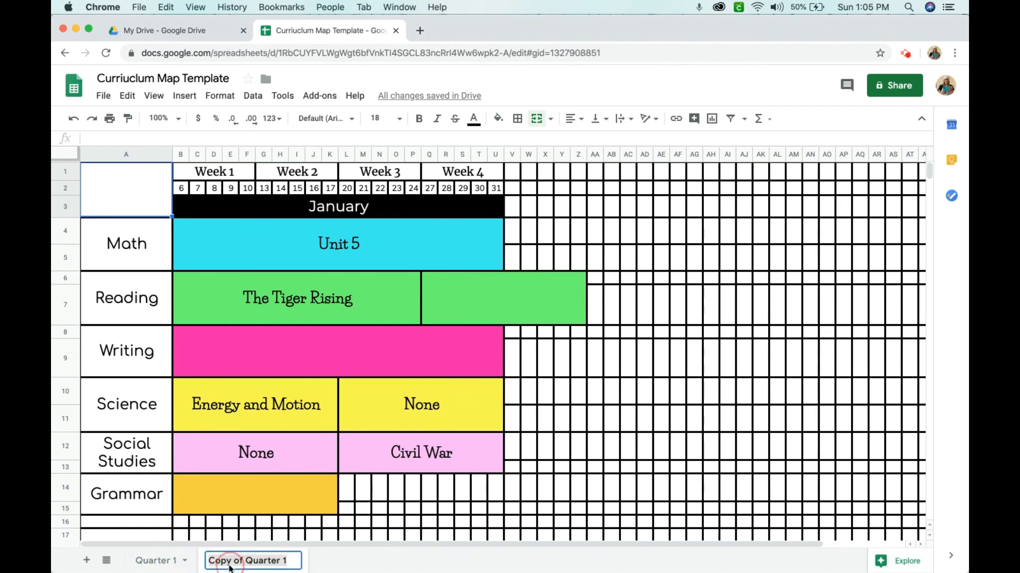
text(Quarter 1)
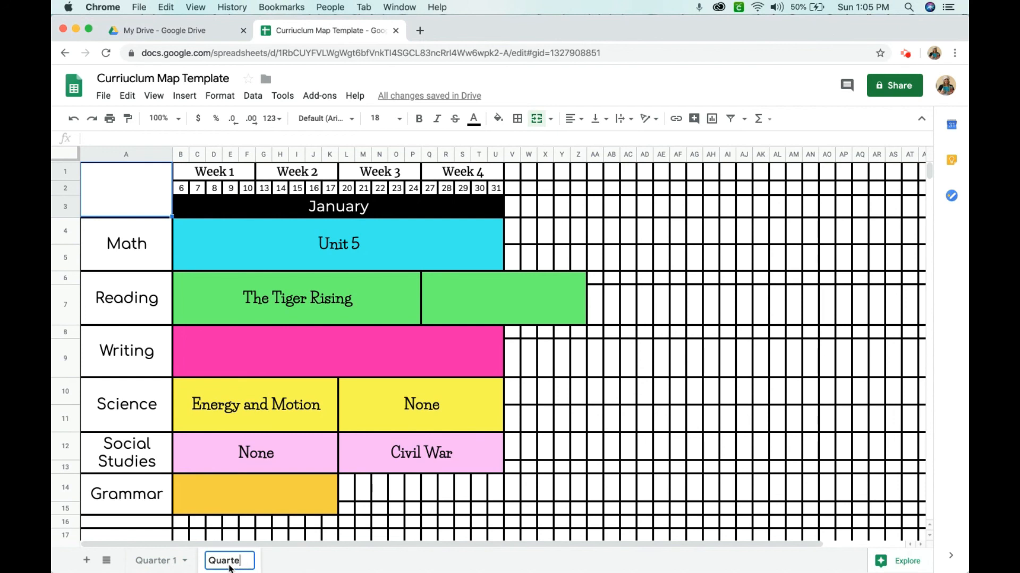
key(BackSpace)
text(2)
click(374, 564)
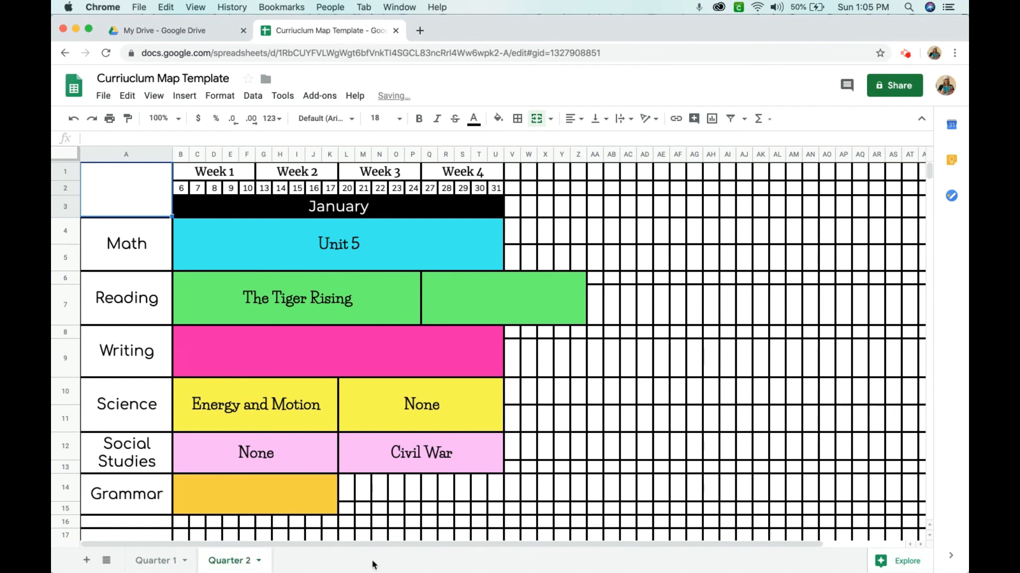
Clear the text from all the lesson entry blocks on the Quarter 2 sheet, keeping their colors
click(265, 205)
click(274, 247)
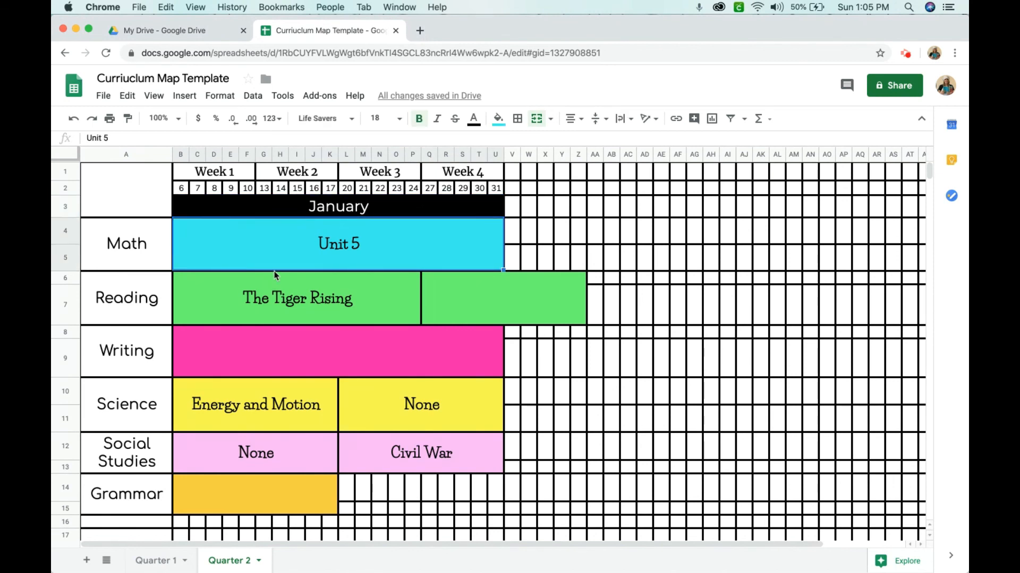
key(Delete)
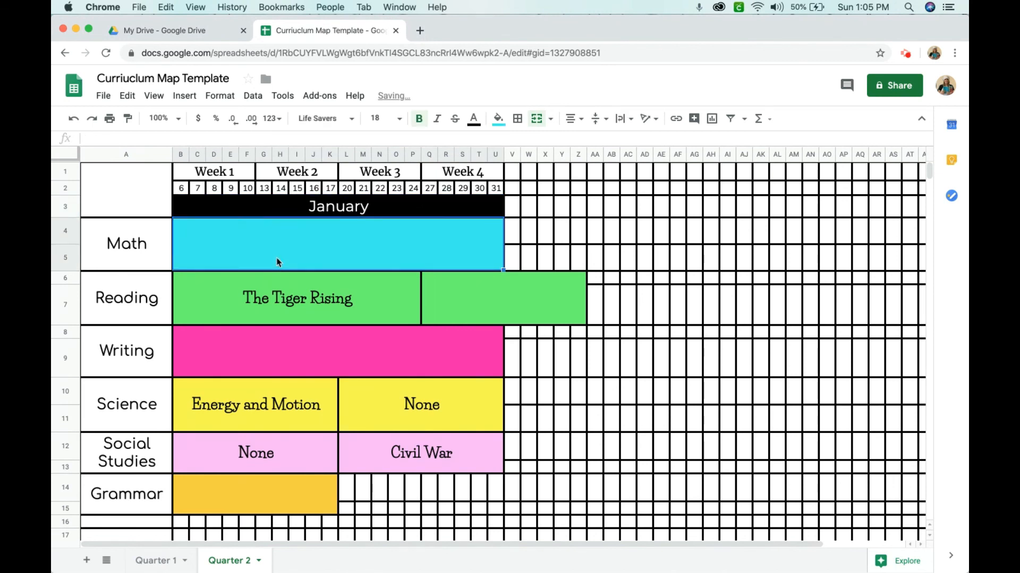
click(289, 291)
key(Delete)
click(226, 398)
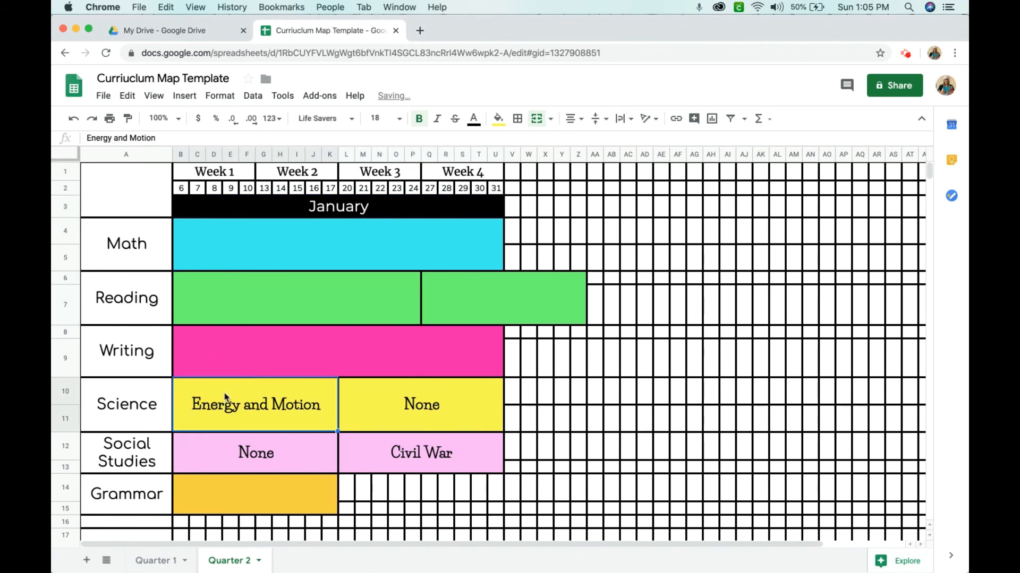
key(Delete)
click(345, 417)
key(Delete)
click(296, 448)
key(Delete)
click(394, 464)
key(Delete)
Change the month heading on the Quarter 2 sheet to April
click(318, 212)
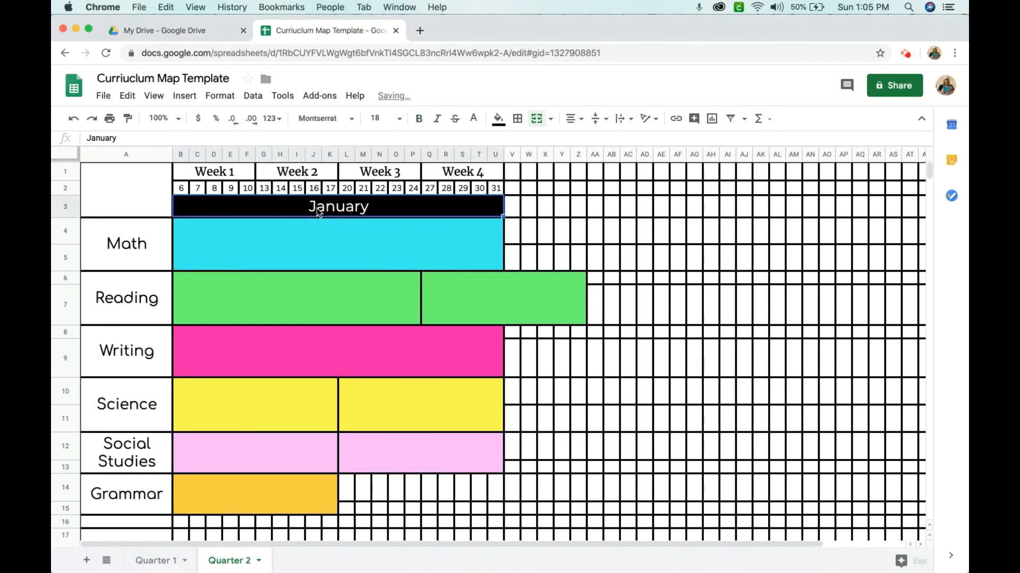
text(April)
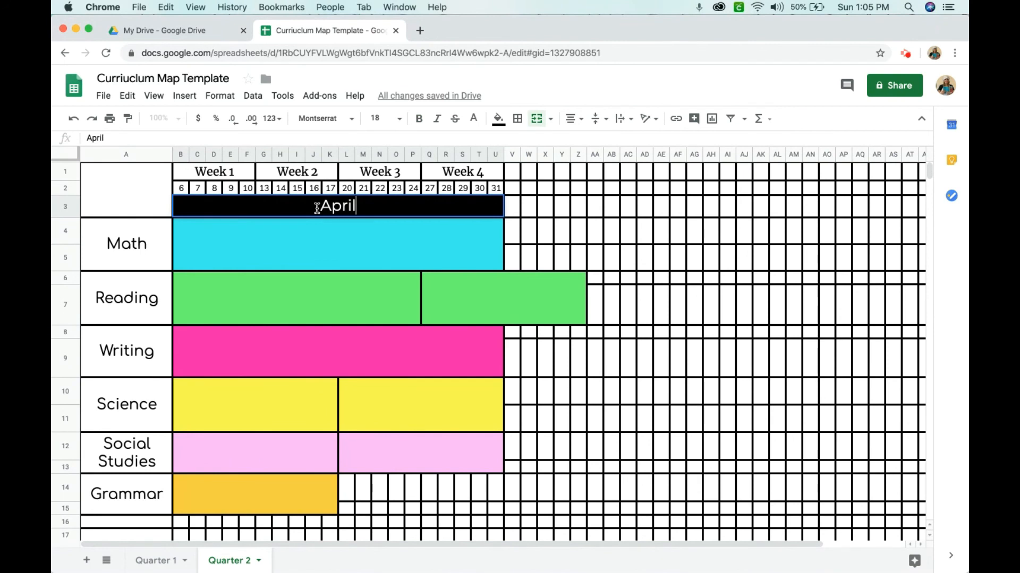
click(186, 191)
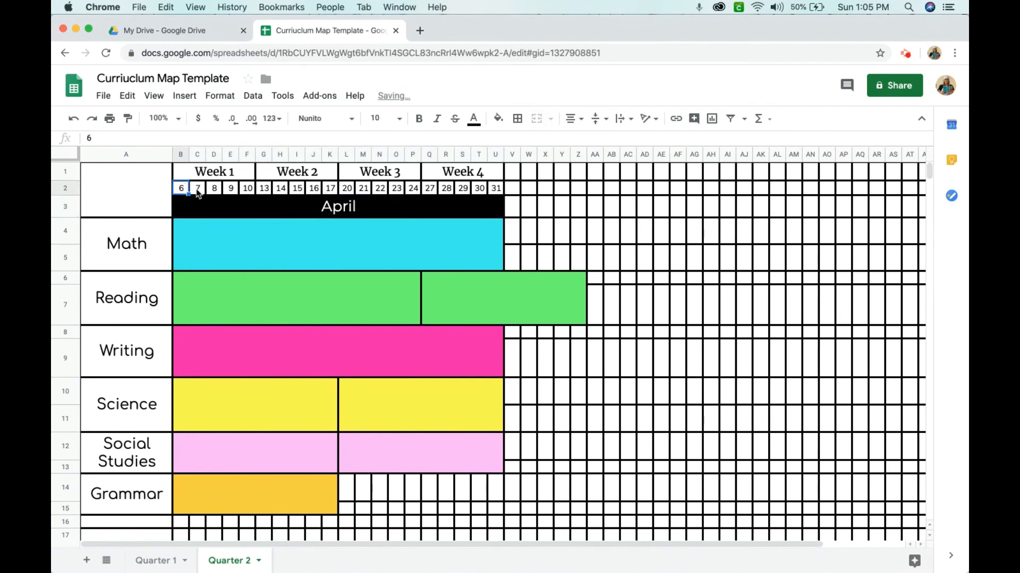